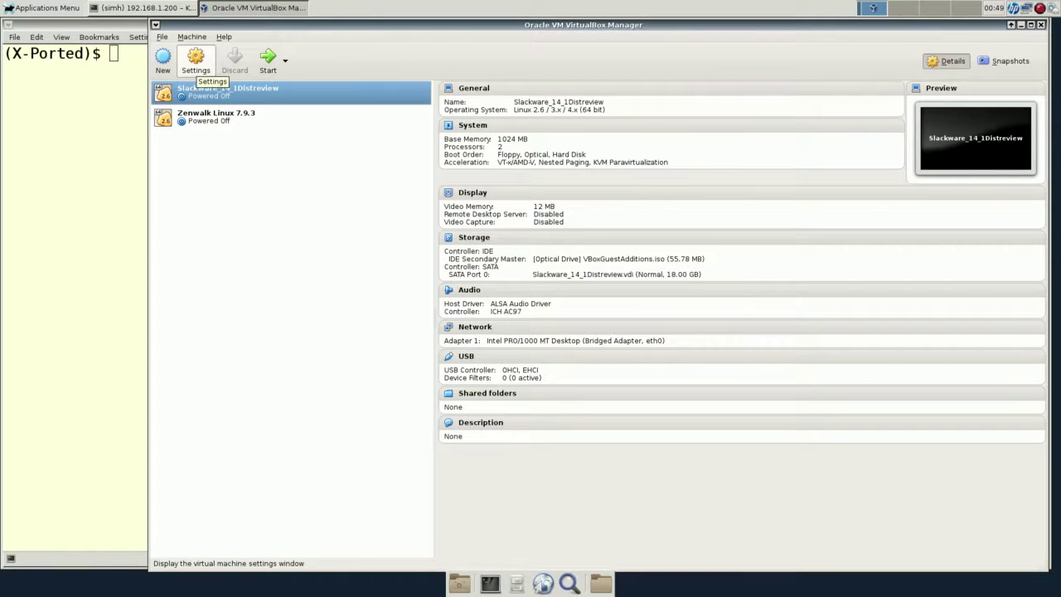
# Start a new virtual machine named DgBSD.
pyautogui.click(163, 58)
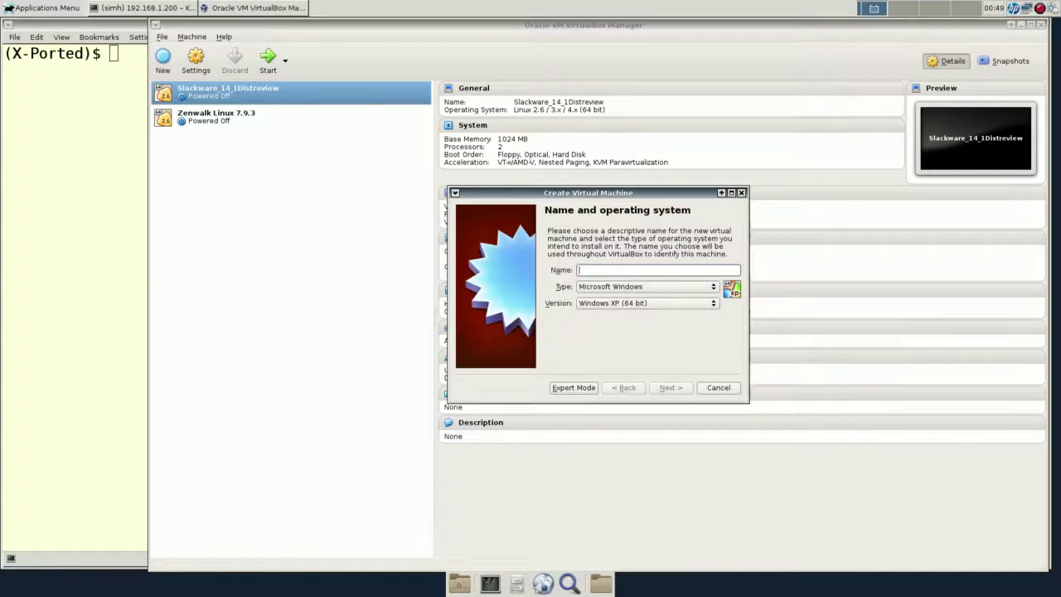
pyautogui.write('FreeBSD')
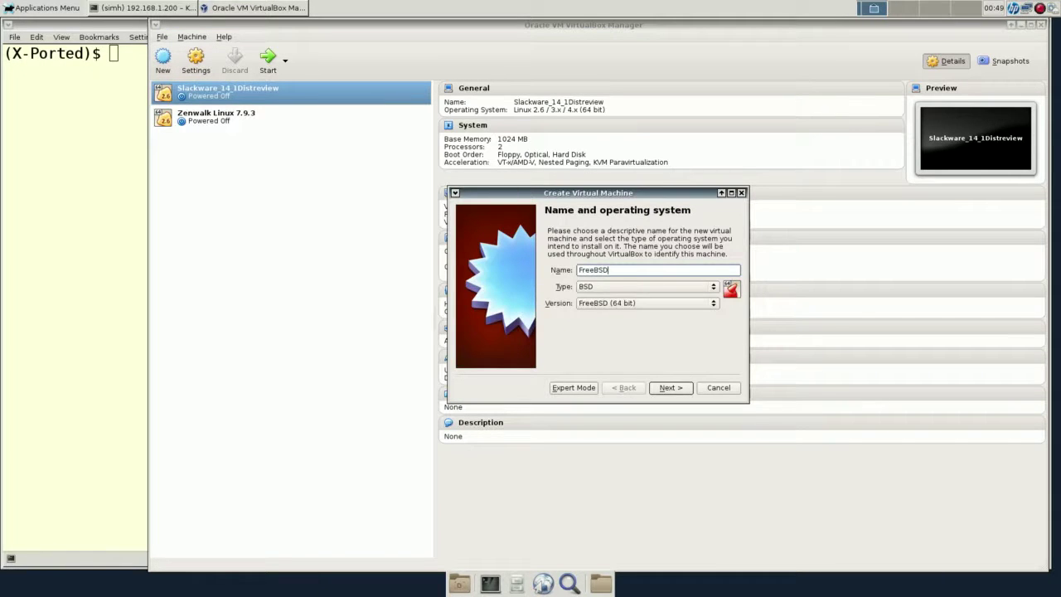
pyautogui.press('BackSpace')
pyautogui.press('BackSpace')
pyautogui.press('BackSpace')
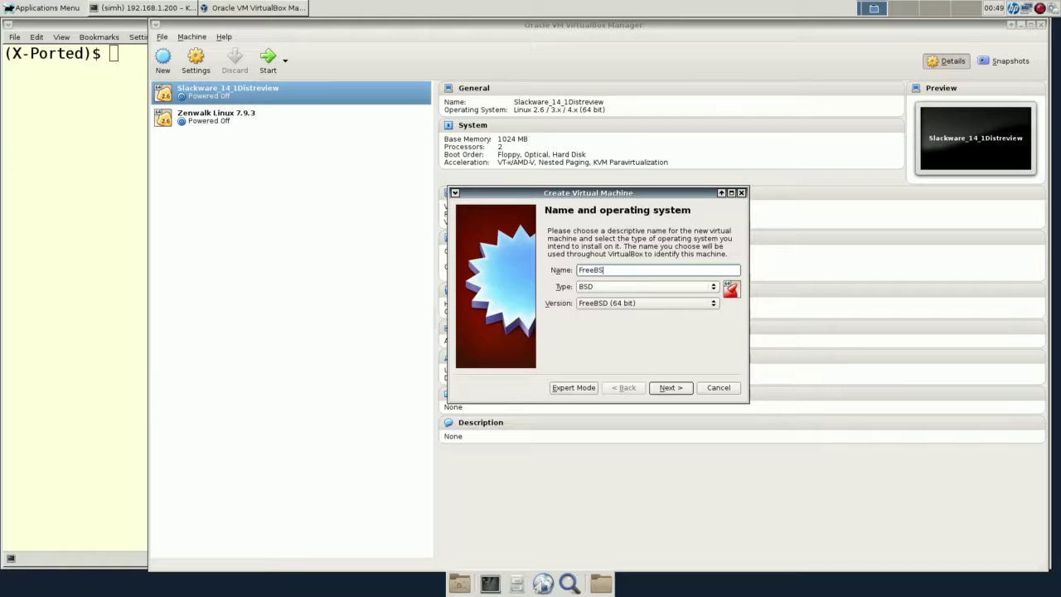
pyautogui.press('BackSpace')
pyautogui.press('BackSpace')
pyautogui.press('BackSpace')
pyautogui.press('BackSpace')
pyautogui.write('Dr')
pyautogui.press('BackSpace')
pyautogui.write('gBSD')
pyautogui.press('Return')
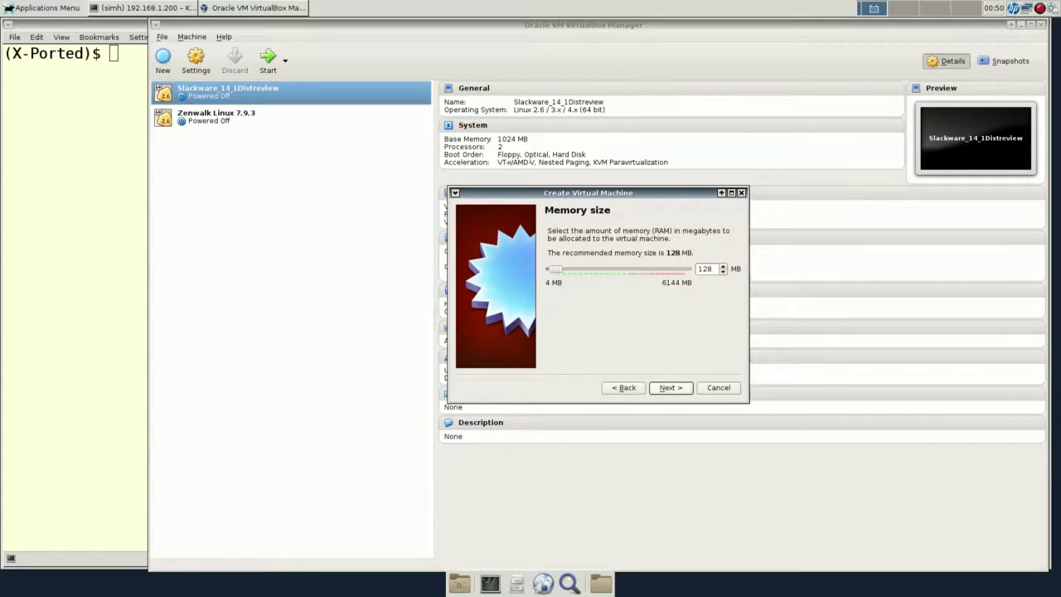
# Give the machine 512 MB of memory.
pyautogui.write('4')
pyautogui.press('BackSpace')
pyautogui.write('512')
pyautogui.press('Return')
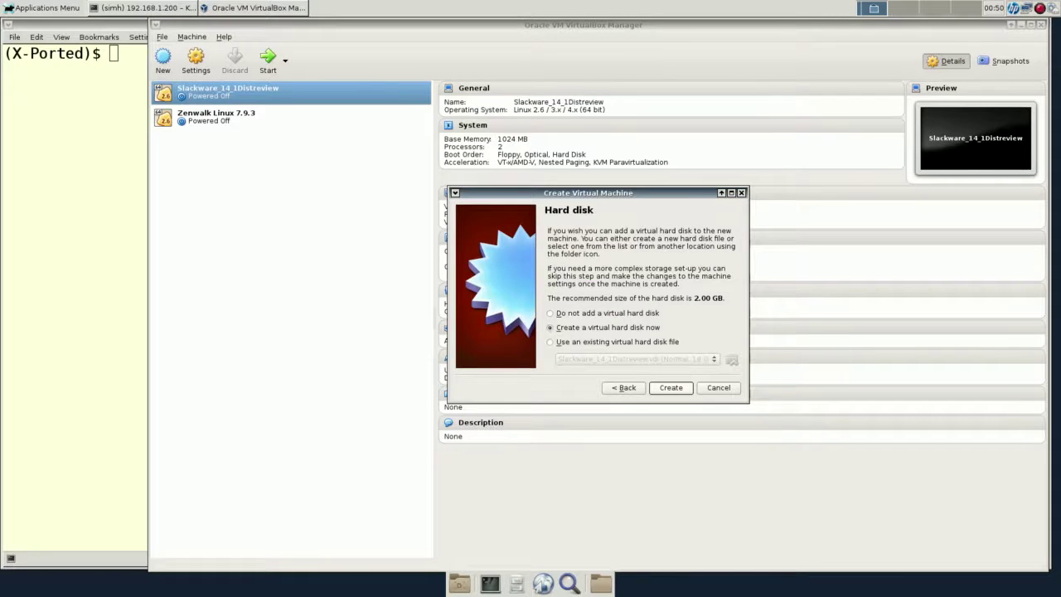
# Create a dynamically allocated 52 GB VDI disk stored in /VMDisks.
pyautogui.press('Return')
pyautogui.press('Return')
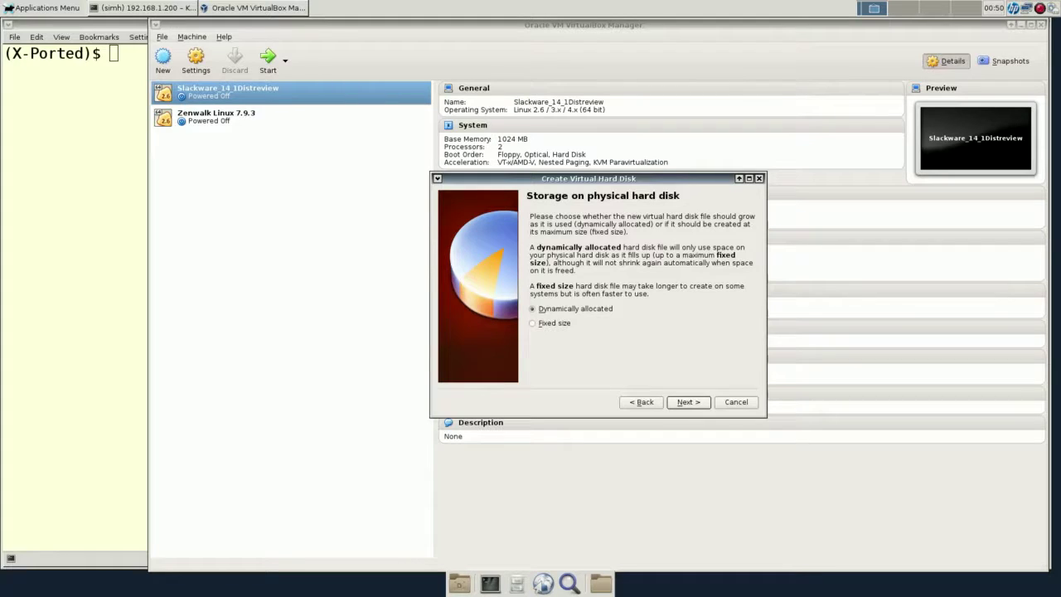
pyautogui.press('Return')
pyautogui.press('Tab')
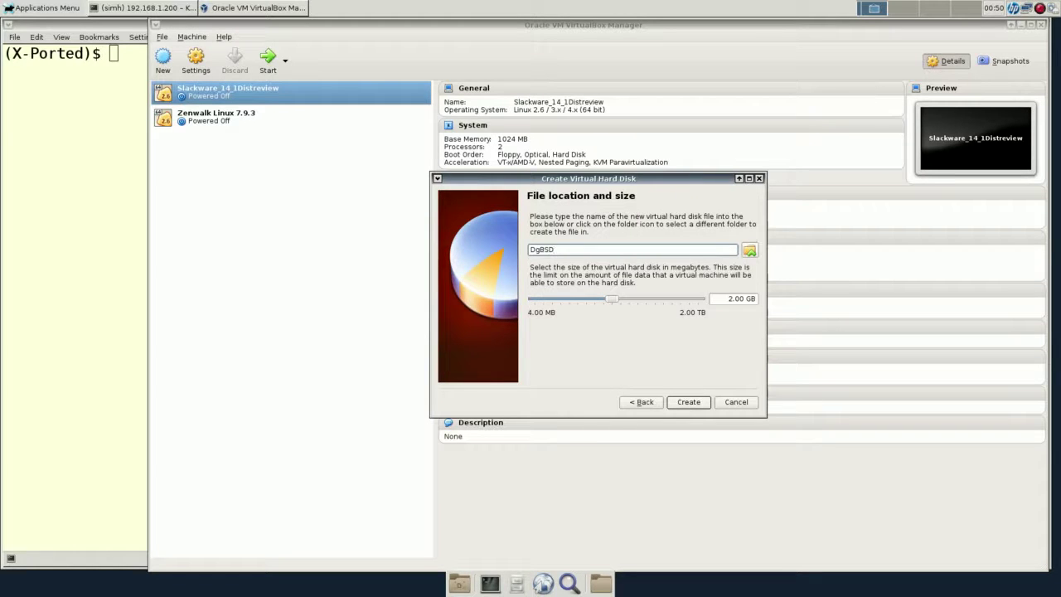
pyautogui.press('space')
pyautogui.click(465, 212)
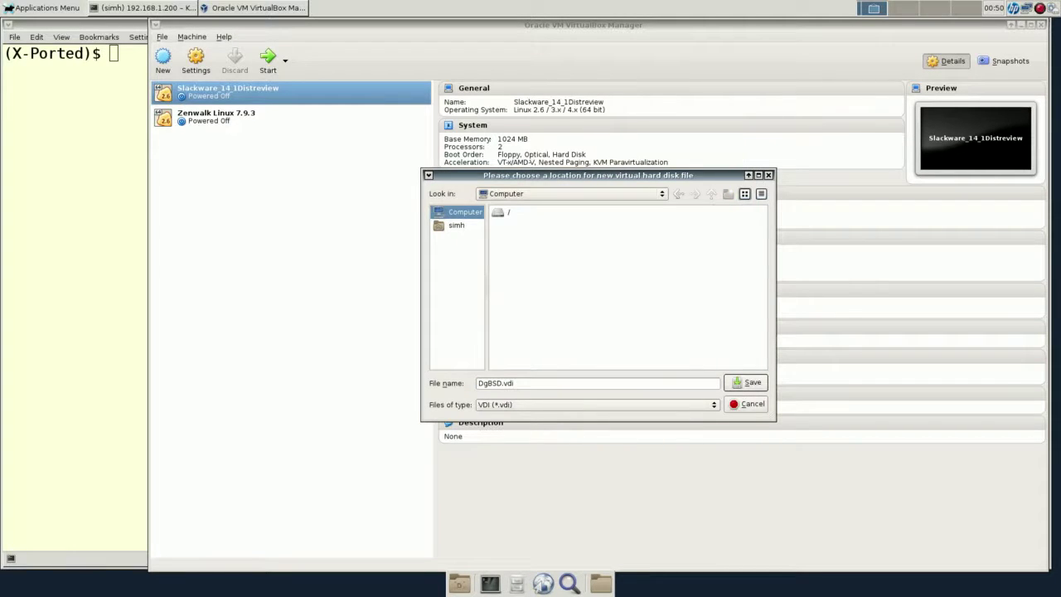
pyautogui.doubleClick(502, 212)
pyautogui.doubleClick(627, 238)
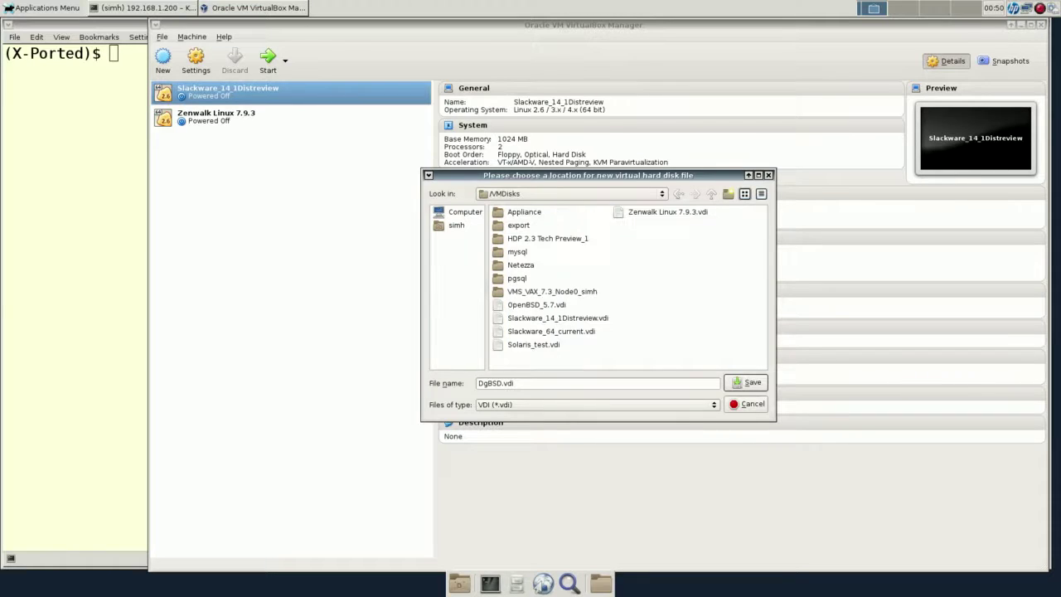
pyautogui.click(746, 382)
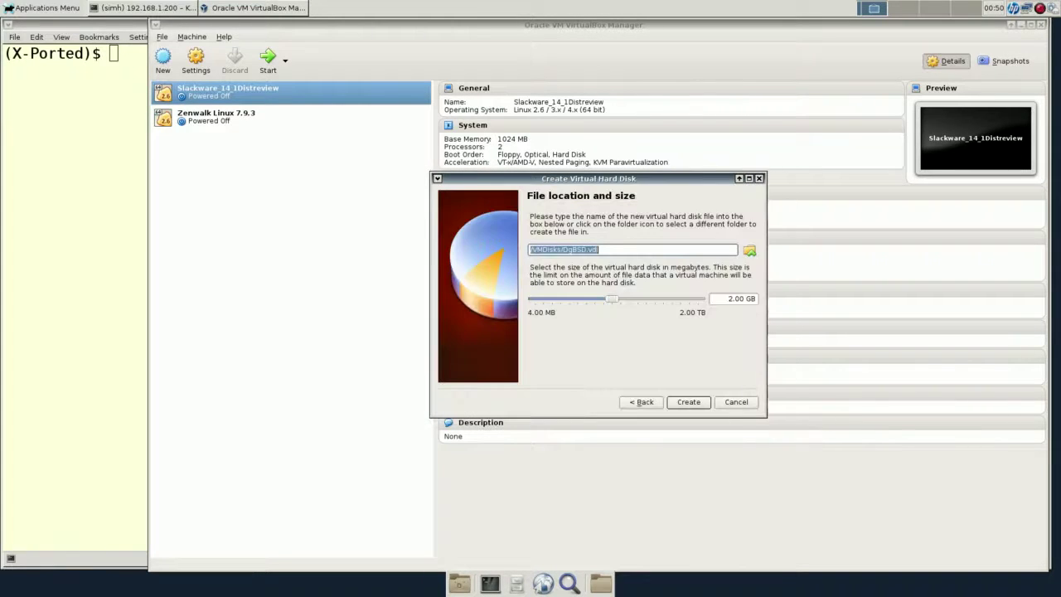
pyautogui.click(724, 298)
pyautogui.write('5')
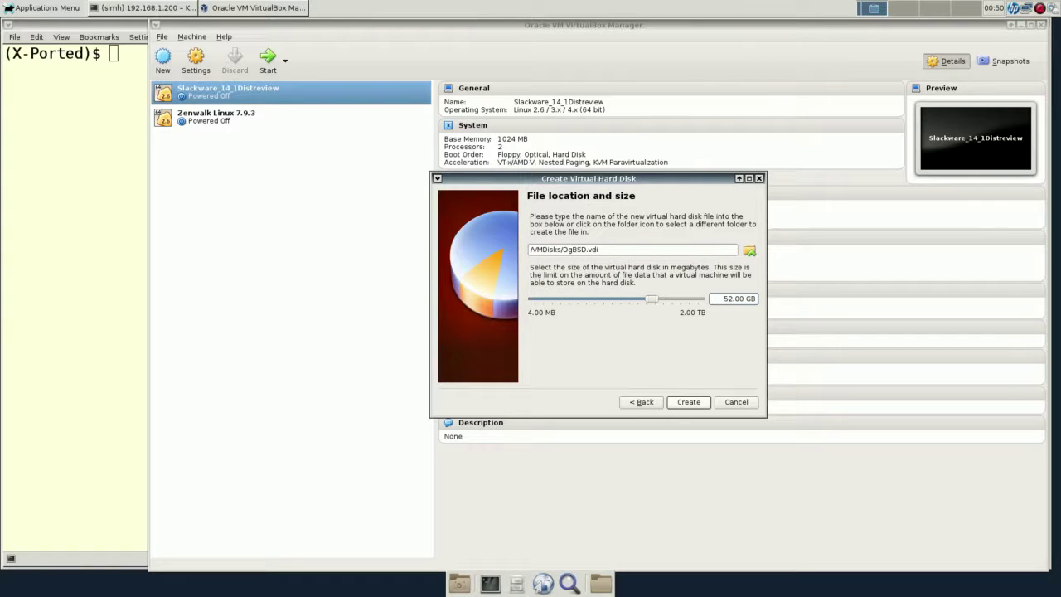
pyautogui.press('Return')
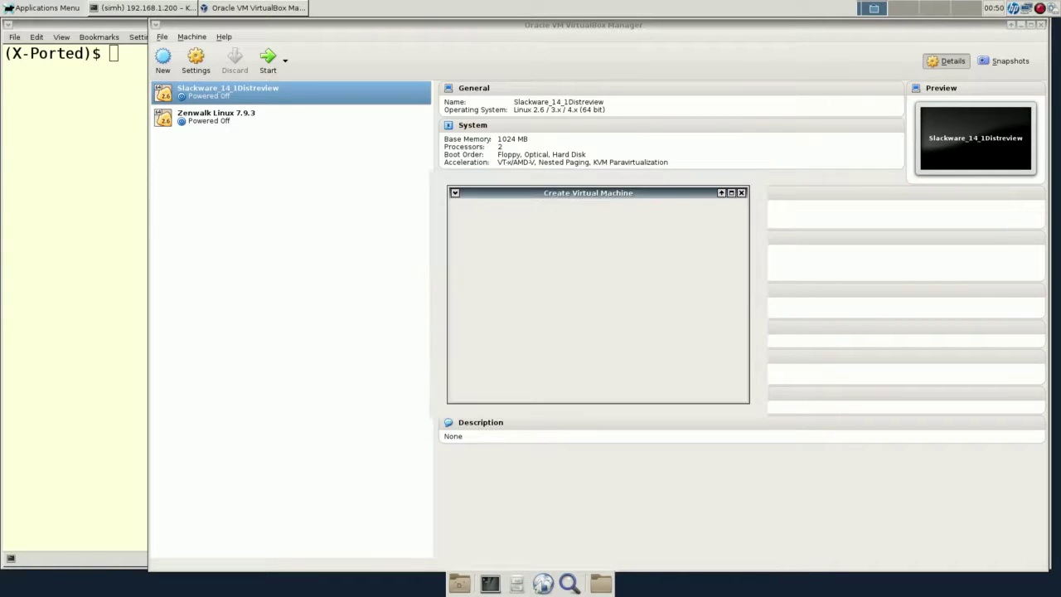
# Set DgBSD to 2 processors in its System settings.
pyautogui.click(196, 58)
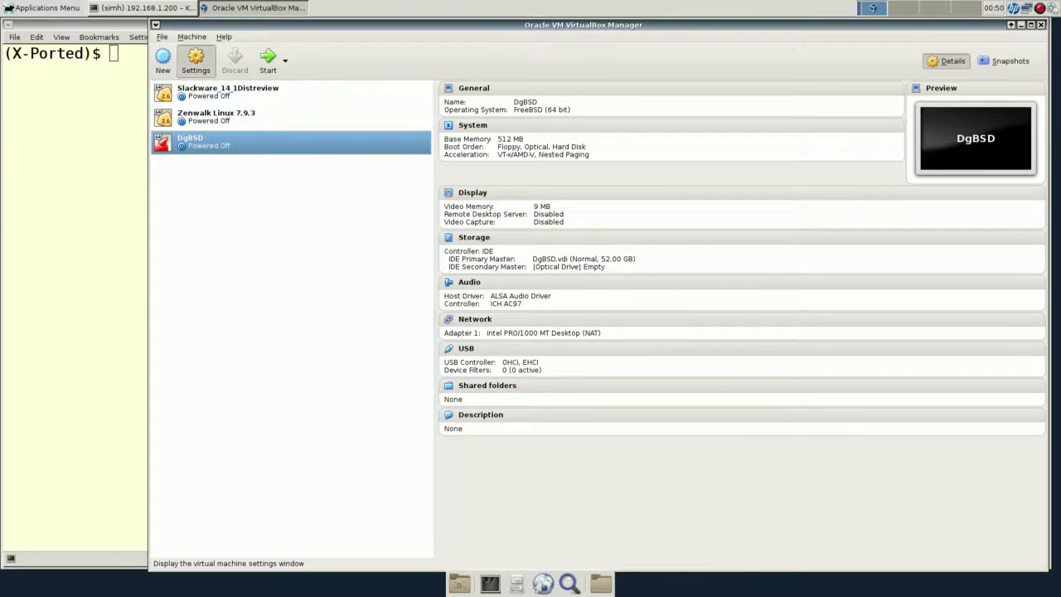
pyautogui.click(434, 208)
pyautogui.click(566, 210)
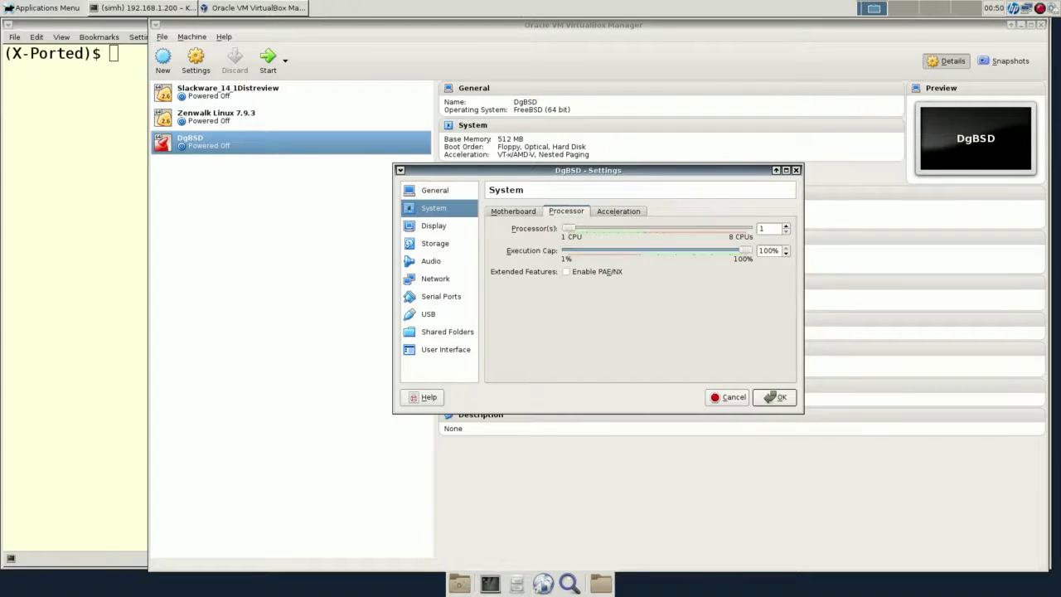
# Attach the network adapter as Bridged Adapter on eth0.
pyautogui.click(434, 225)
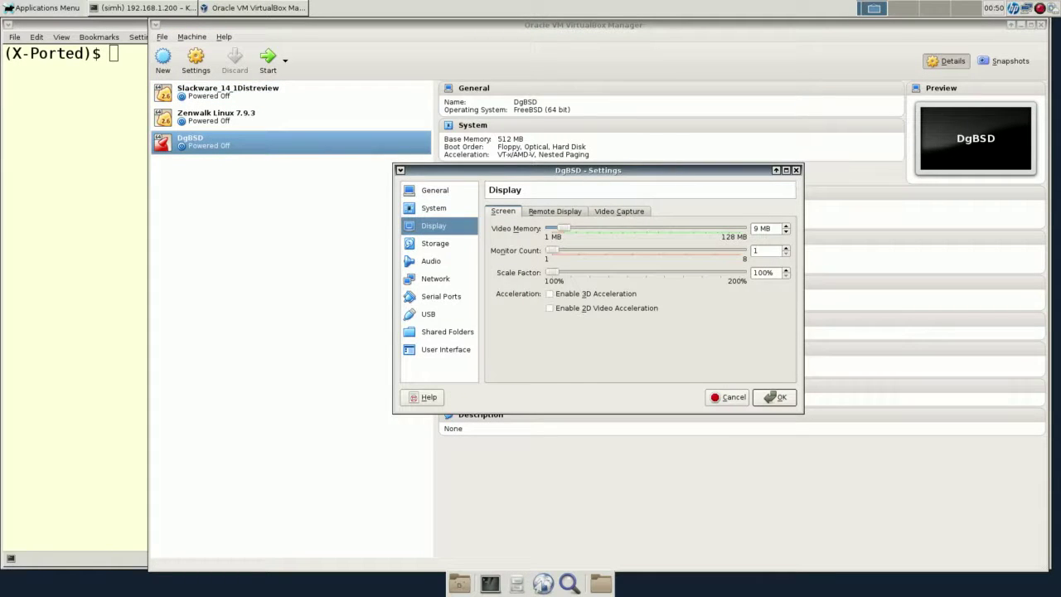
pyautogui.click(434, 243)
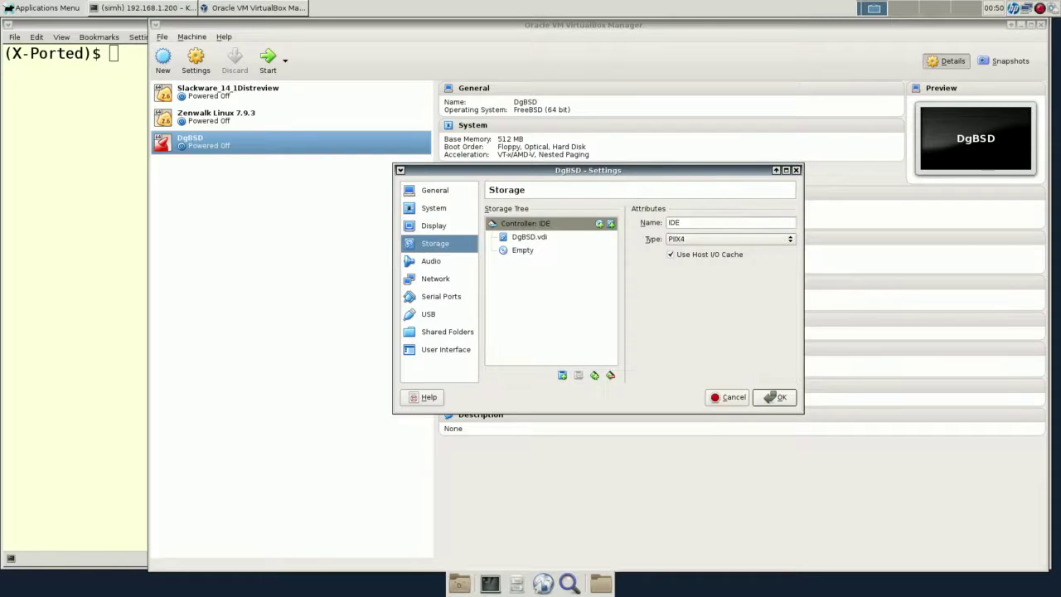
pyautogui.click(435, 278)
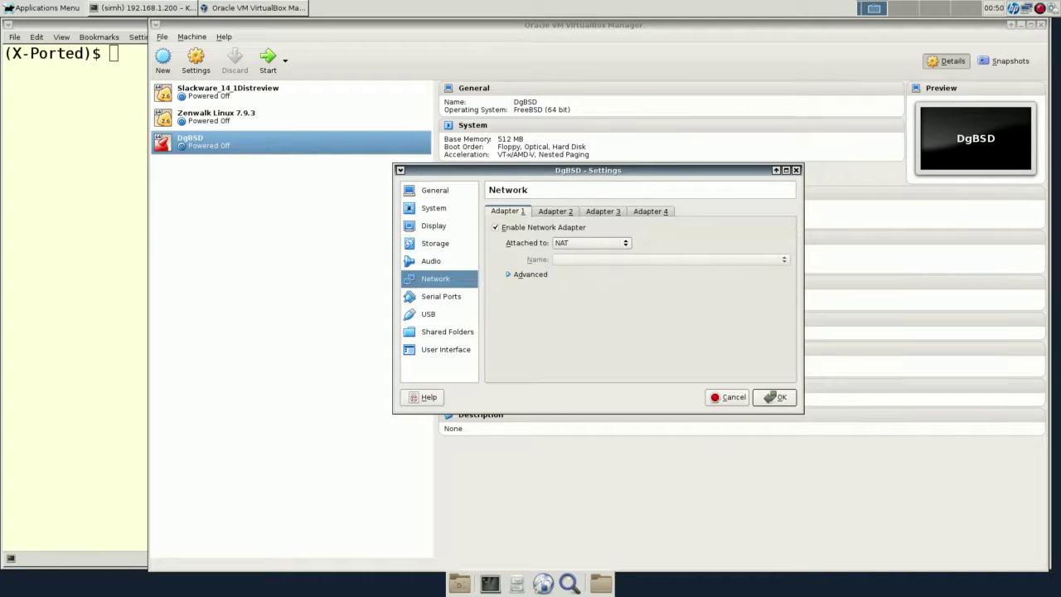
pyautogui.click(590, 242)
pyautogui.click(590, 242)
pyautogui.click(590, 242)
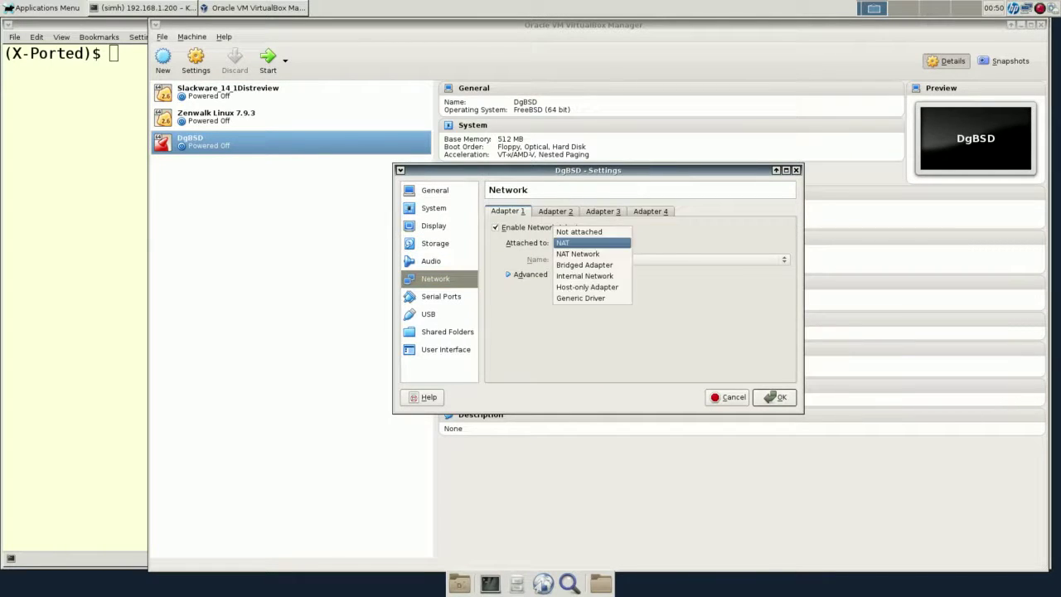
pyautogui.click(591, 263)
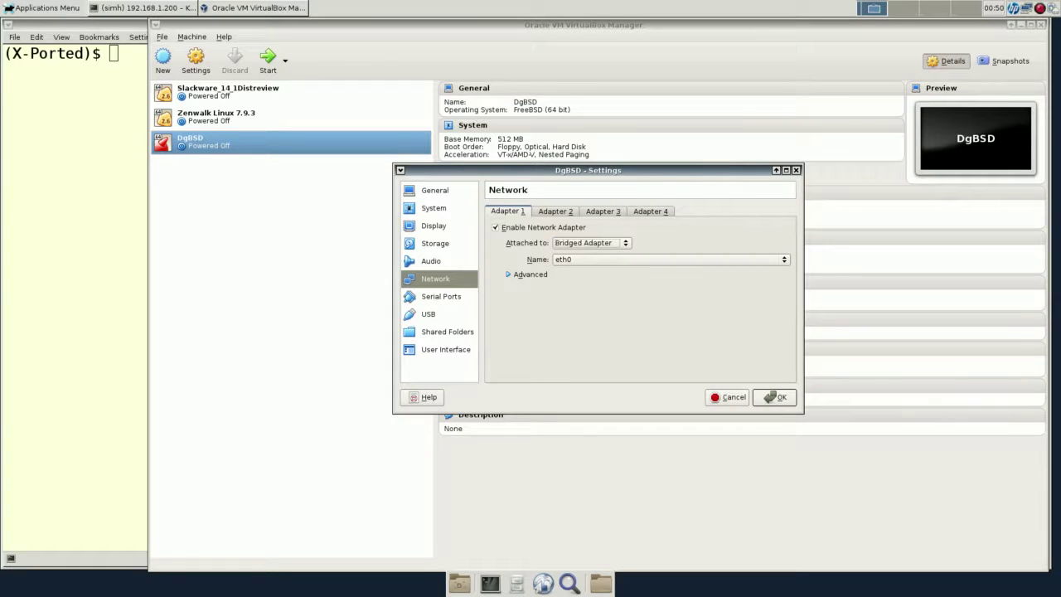
# Mount dfly-x86_64-4.2.3_REL.iso in the empty optical drive and save the settings.
pyautogui.click(433, 208)
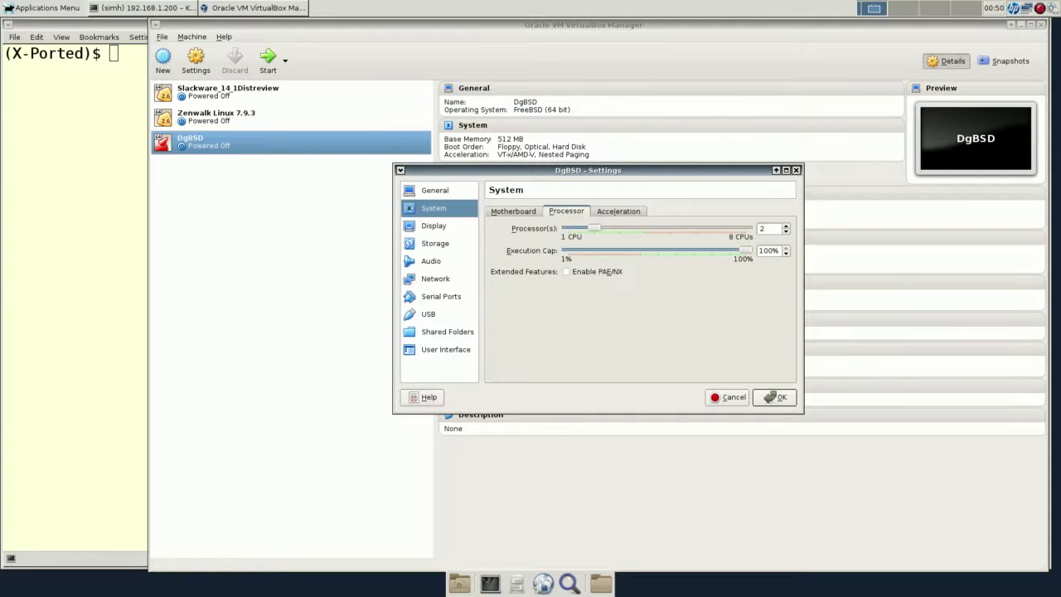
pyautogui.click(434, 190)
pyautogui.click(435, 243)
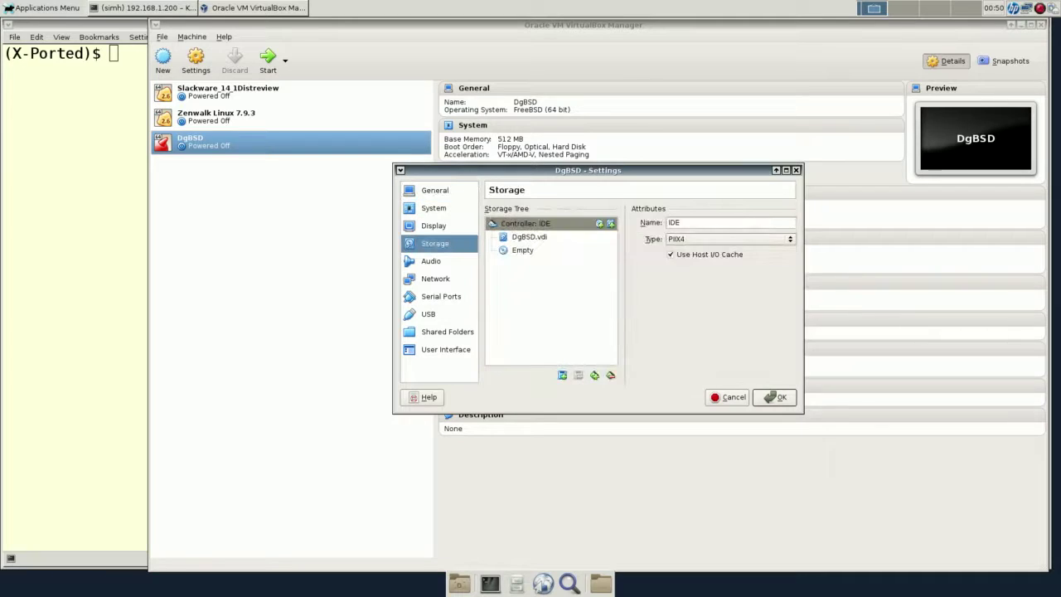
pyautogui.click(522, 250)
pyautogui.click(787, 223)
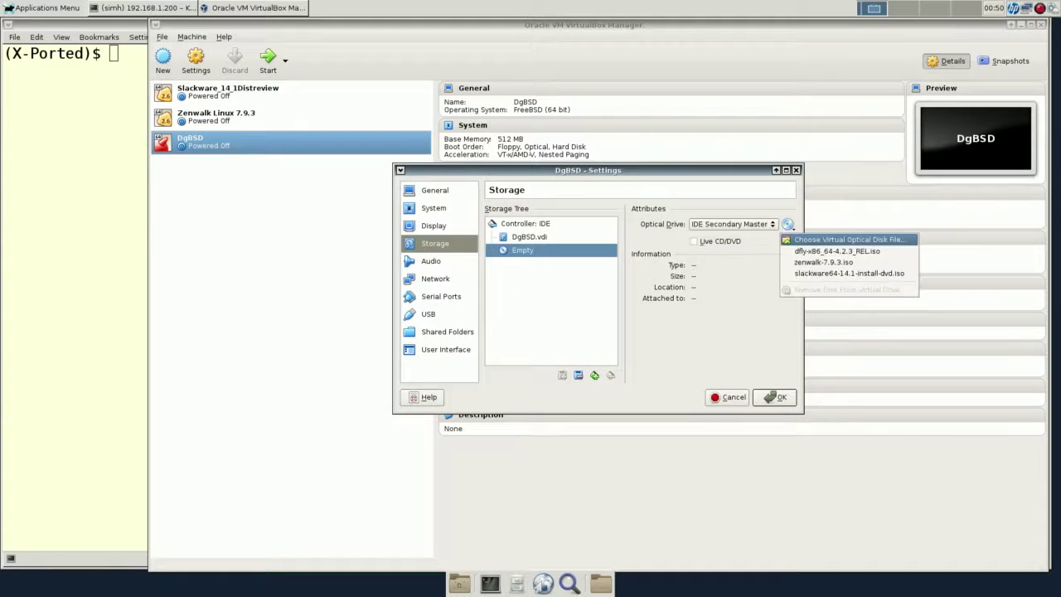
pyautogui.click(837, 250)
pyautogui.click(774, 397)
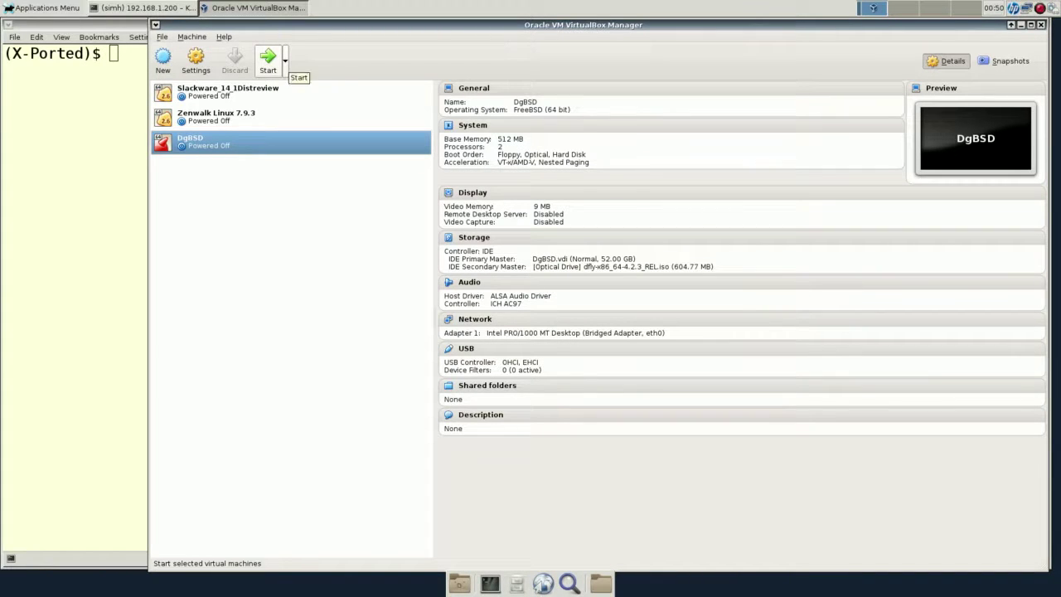
# Launch DgBSD with Detachable Start in scaled mode and let DragonFly boot to login.
pyautogui.click(285, 60)
pyautogui.click(299, 109)
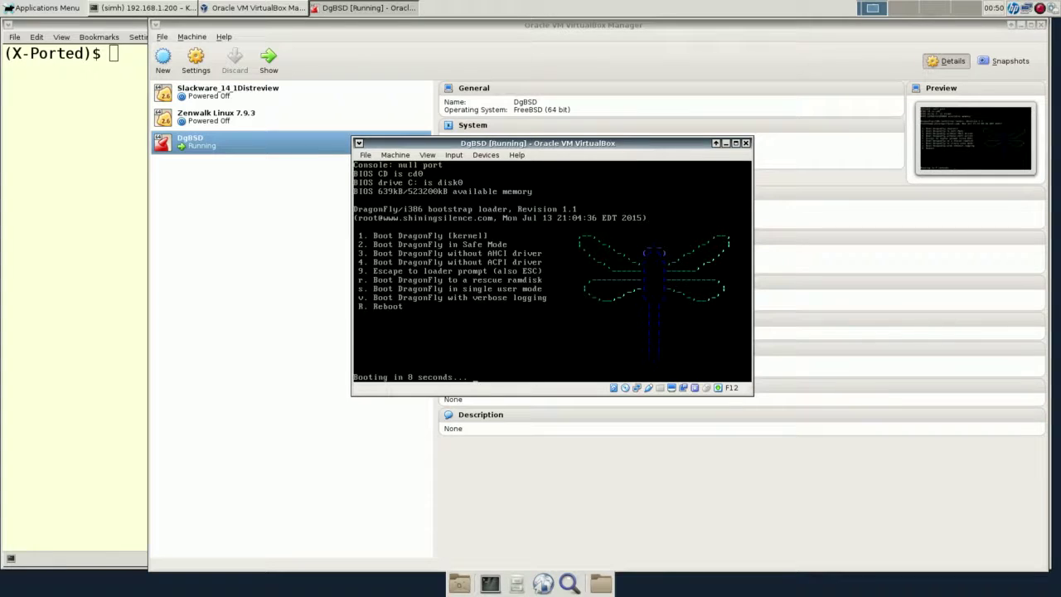
pyautogui.hotkey('F12', 'c')
pyautogui.press('Return')
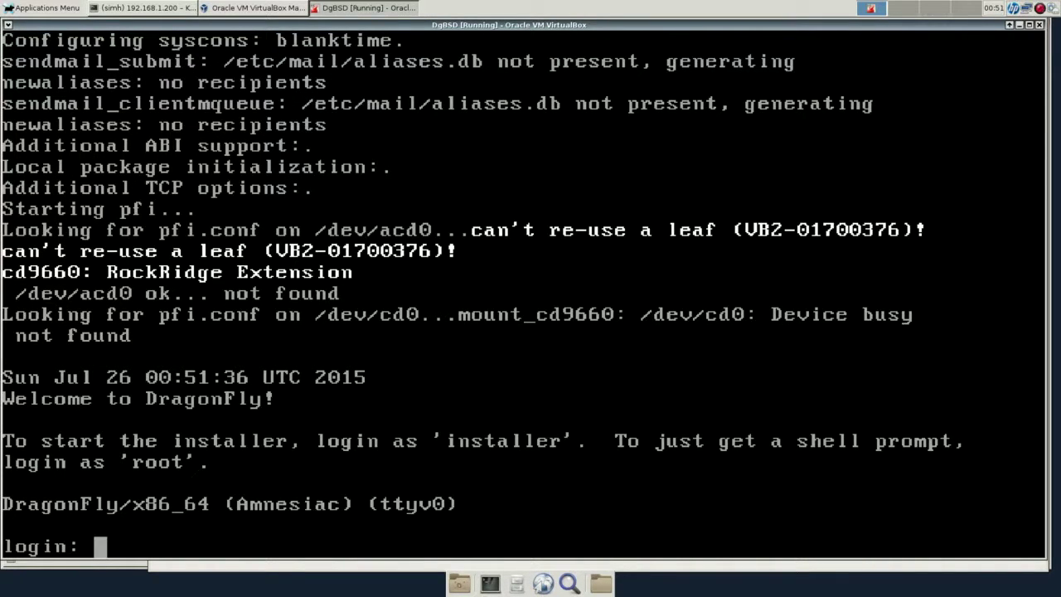
# Log in as installer and begin installing DragonFly BSD.
pyautogui.write('installer')
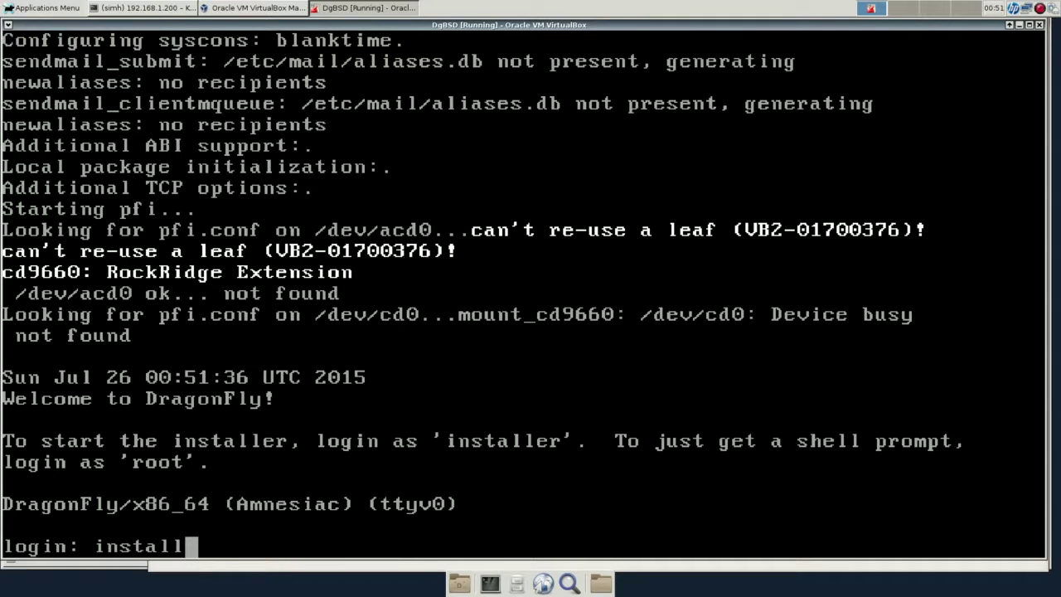
pyautogui.press('Return')
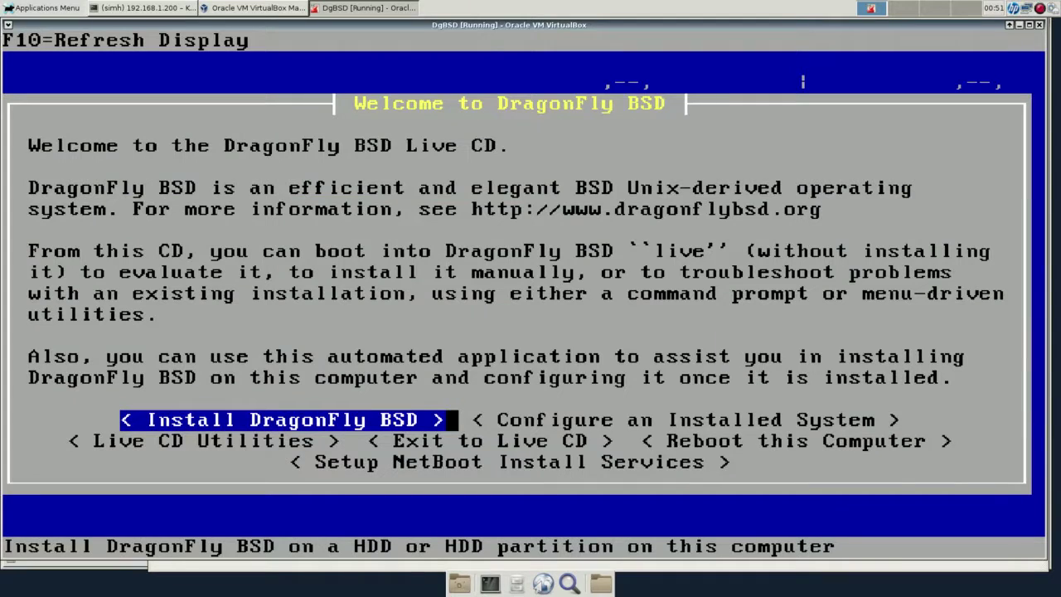
pyautogui.press('Return')
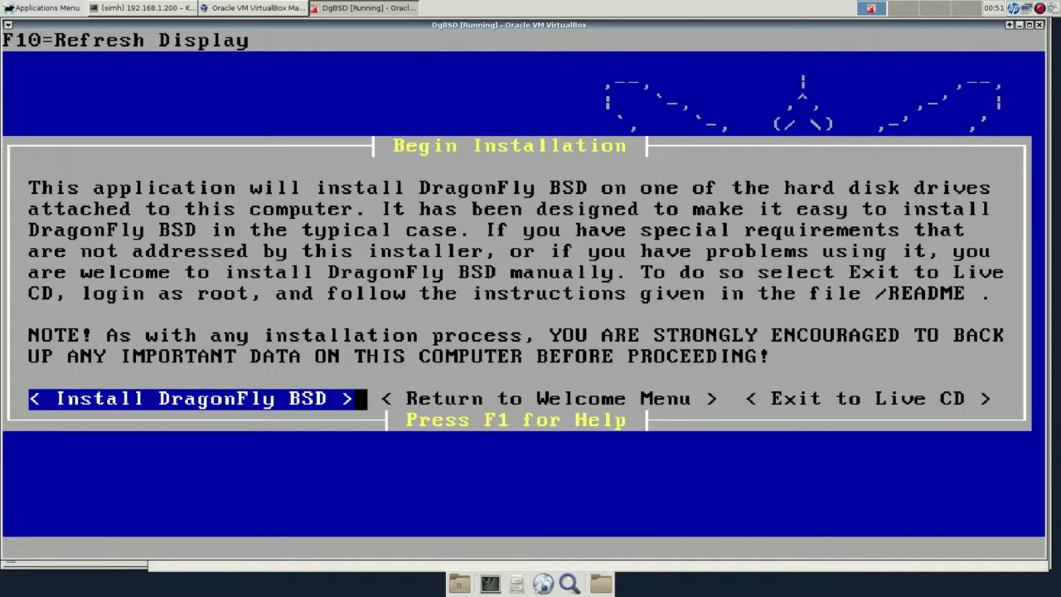
pyautogui.press('Return')
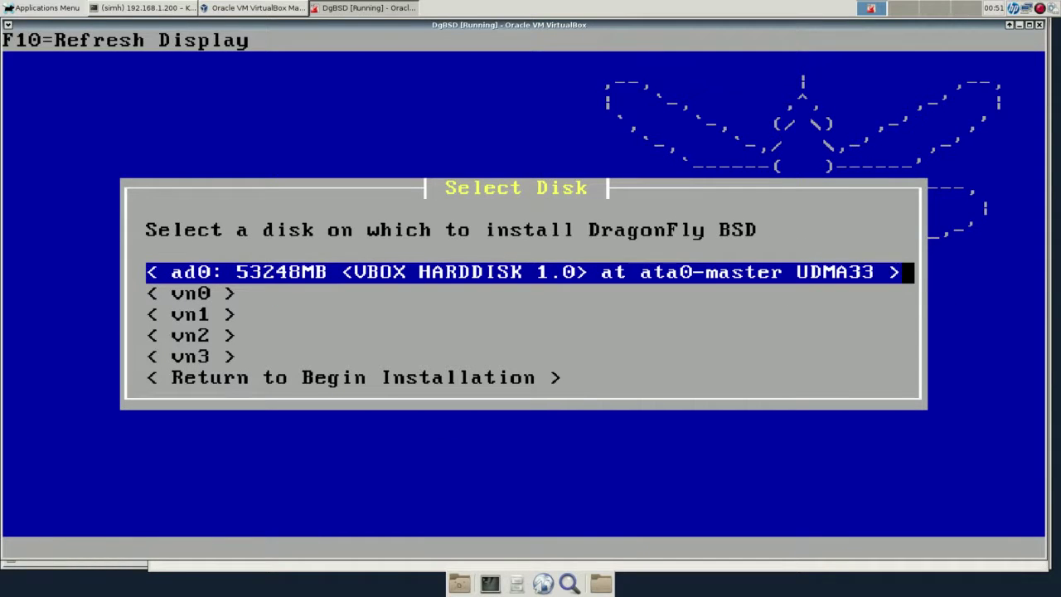
# Install onto the entire 53248MB ad0 disk, confirming the erase.
pyautogui.press('Return')
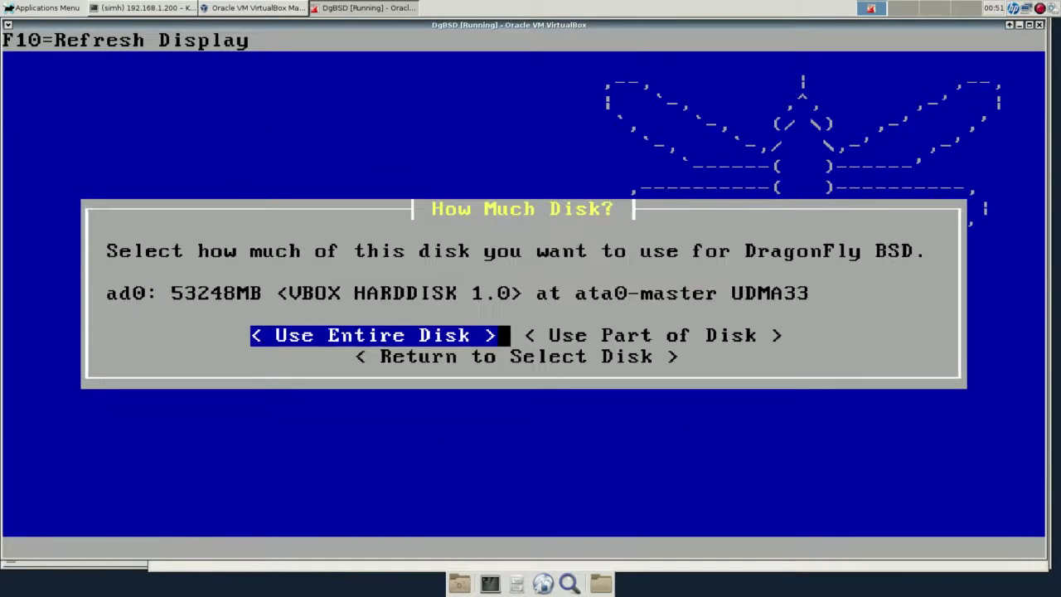
pyautogui.press('Return')
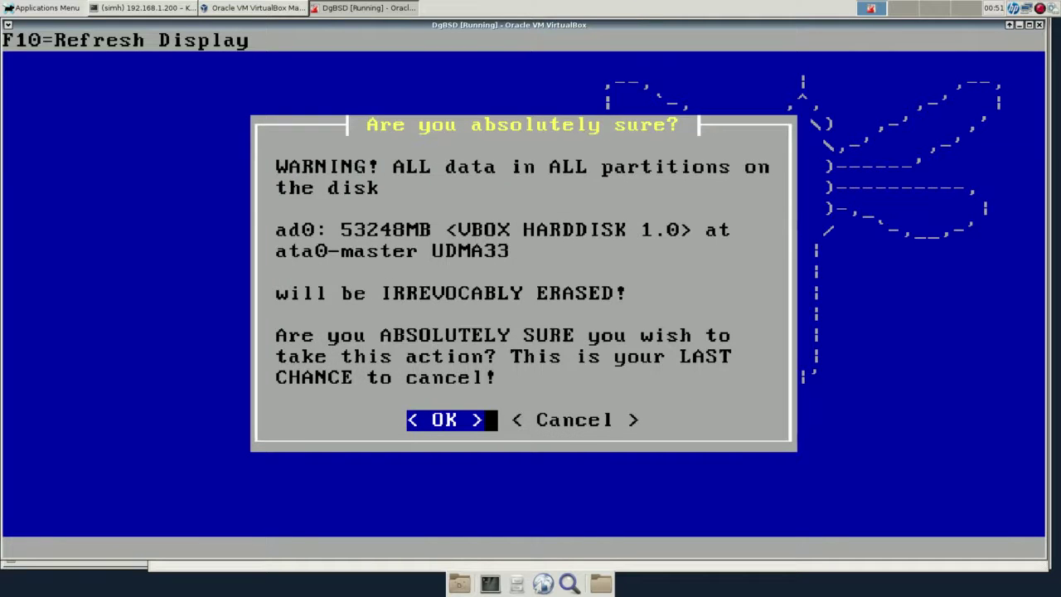
pyautogui.press('Return')
pyautogui.press('Return')
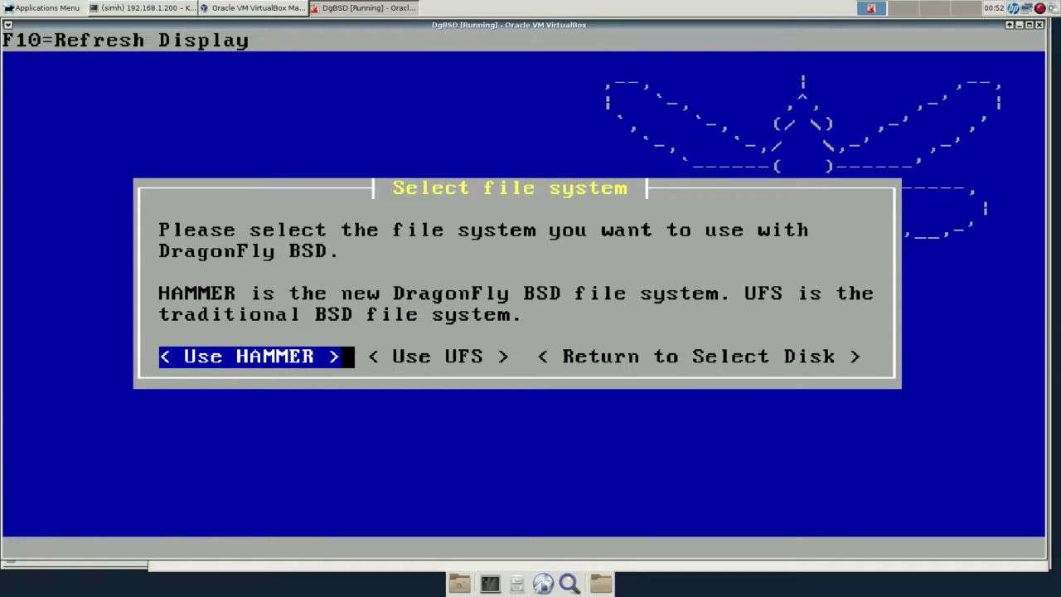
# Use HAMMER with the default /boot, swap and root subpartitions, then begin installing files.
pyautogui.press('Return')
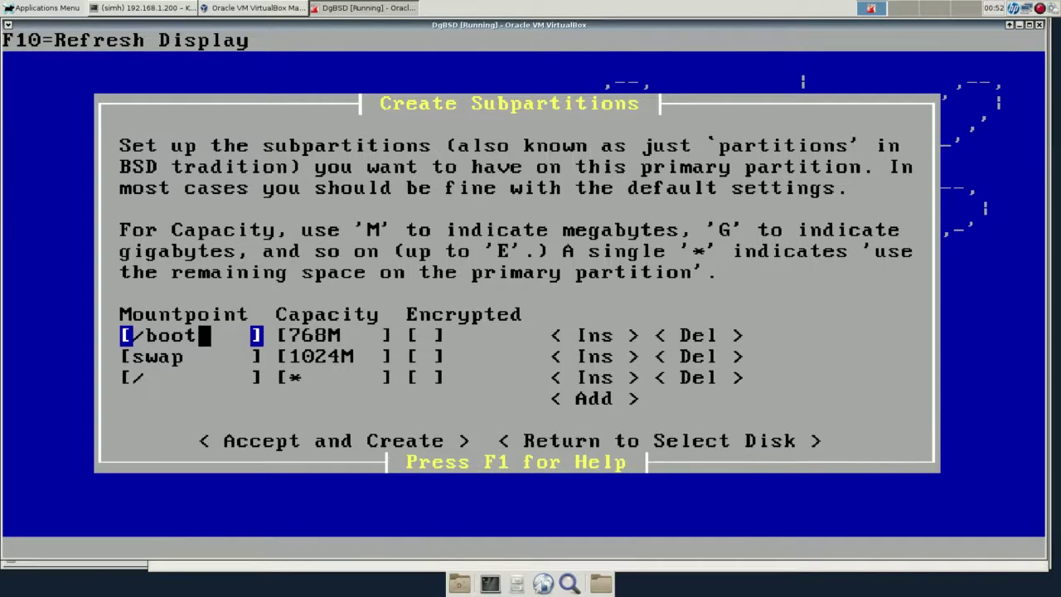
pyautogui.press('Down')
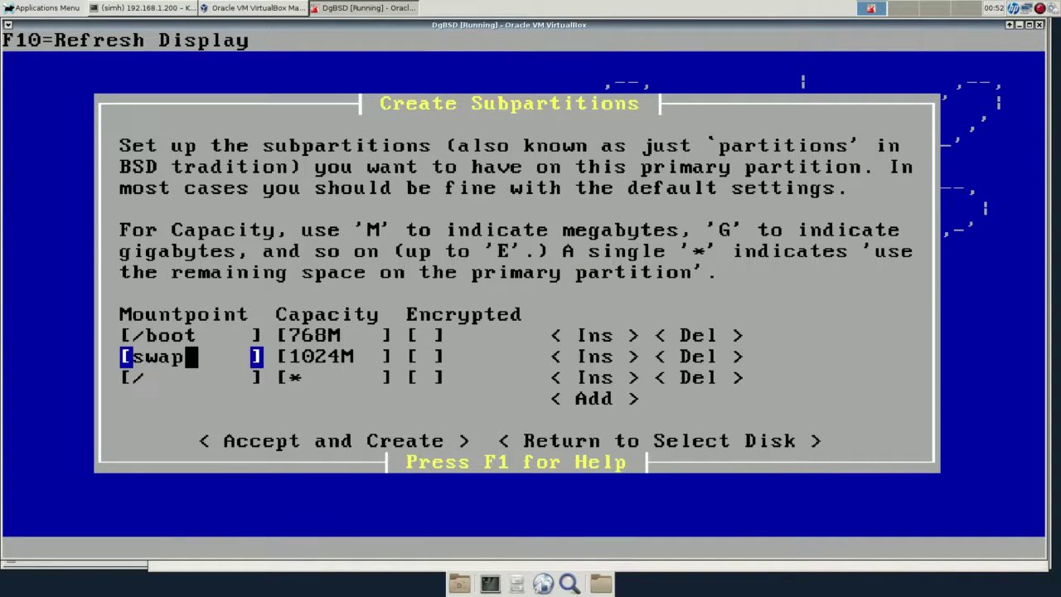
pyautogui.press('Down')
pyautogui.press('Down')
pyautogui.press('Down')
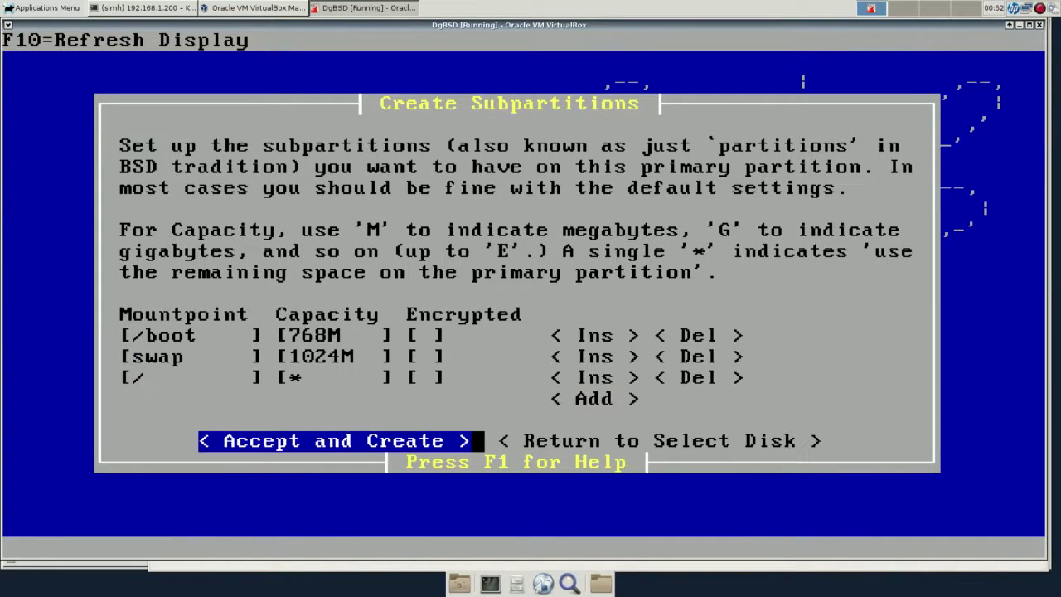
pyautogui.press('Return')
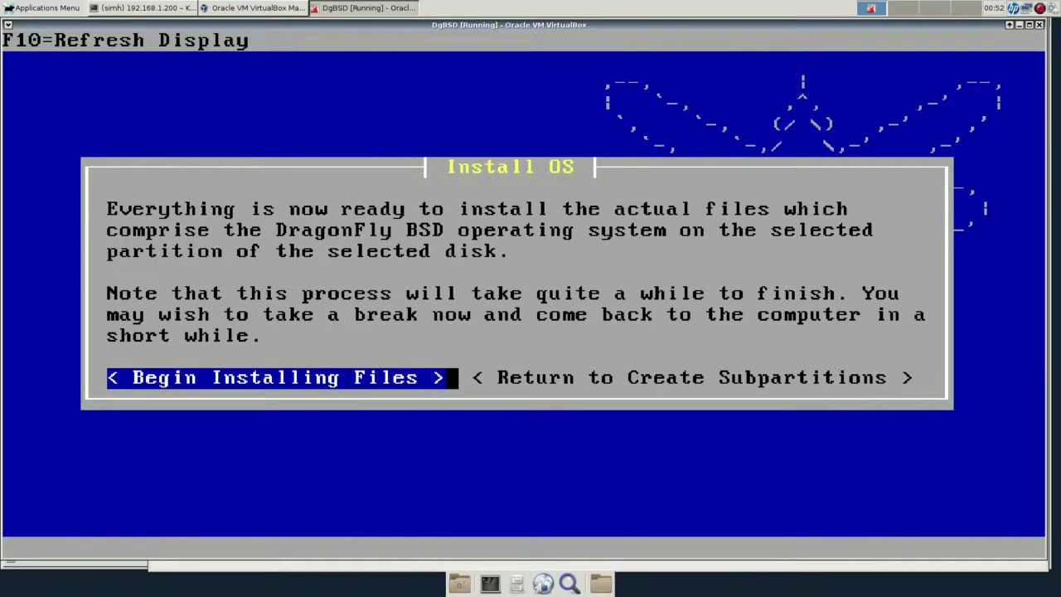
pyautogui.press('Return')
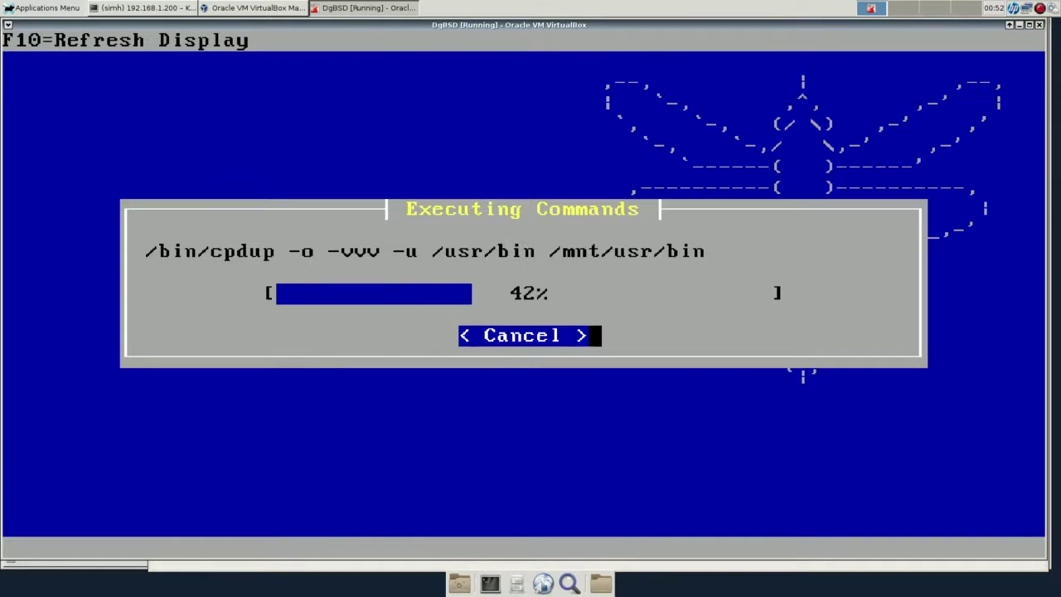
# In Konsole, run ls -lhtr *.iso showing the 605M and 914M images, then return to DgBSD.
pyautogui.click(141, 8)
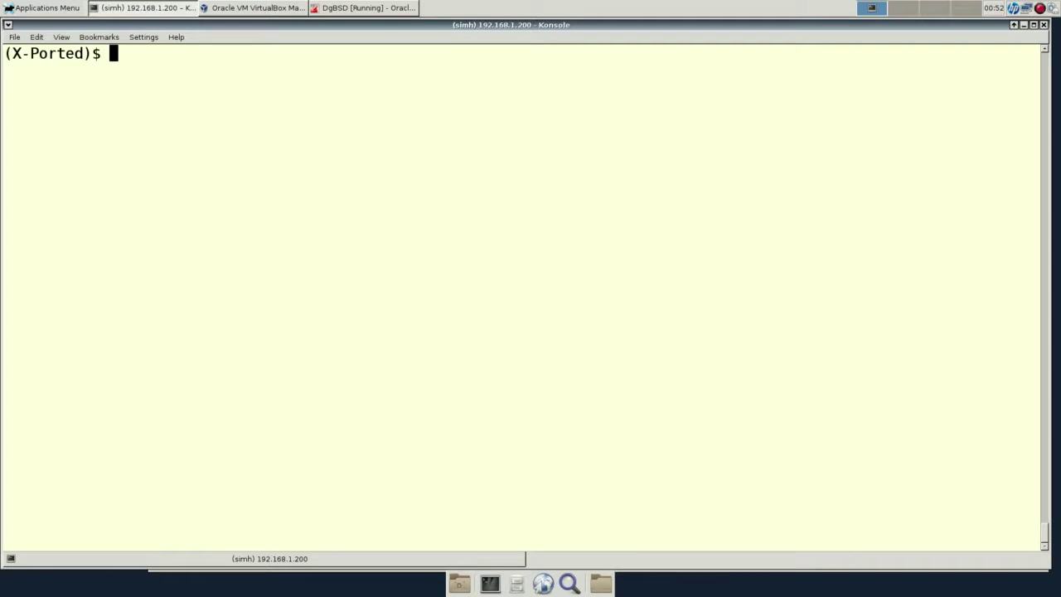
pyautogui.write('ls -lhtr *.sip')
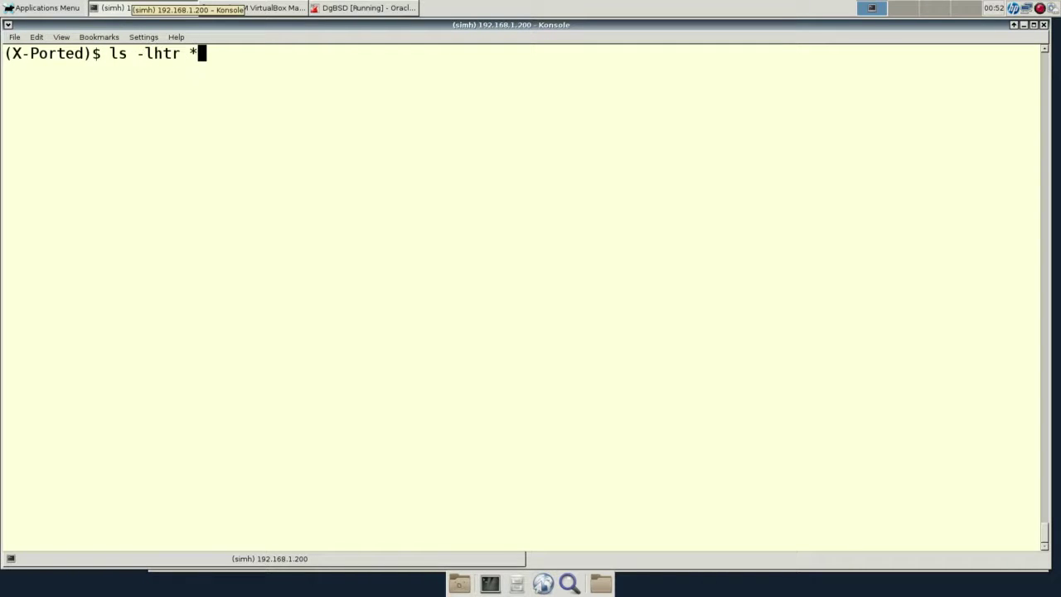
pyautogui.press('BackSpace')
pyautogui.press('BackSpace')
pyautogui.press('BackSpace')
pyautogui.write('iso')
pyautogui.press('Return')
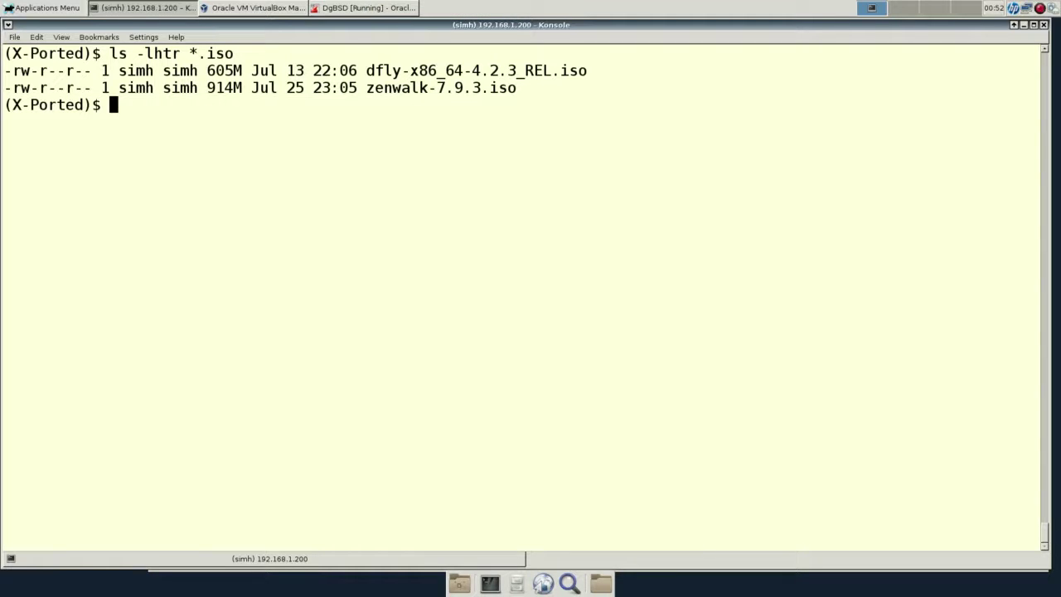
pyautogui.doubleClick(224, 87)
pyautogui.click(365, 8)
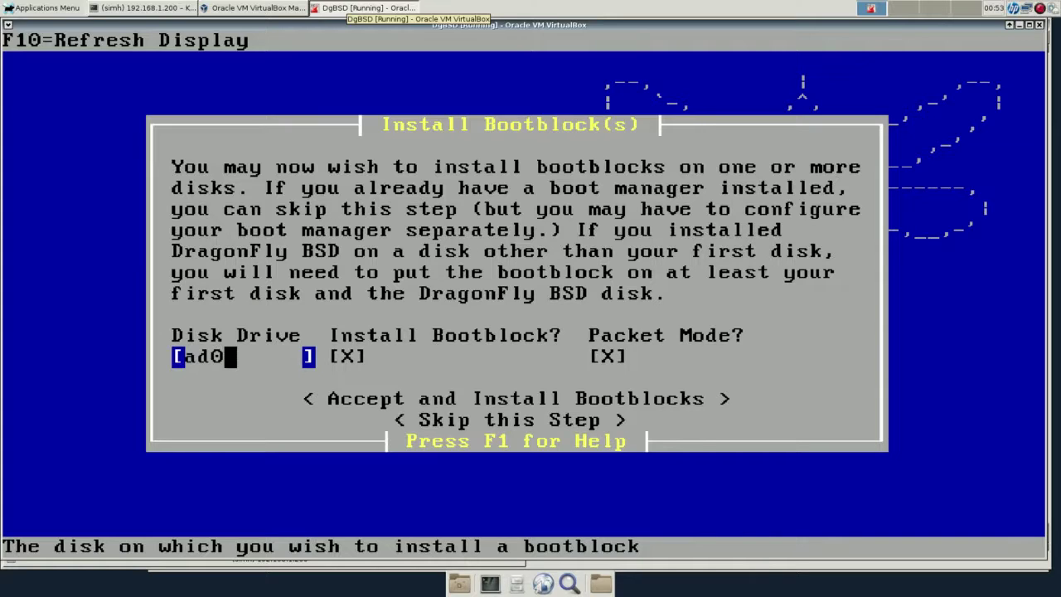
# Install the bootblocks on ad0 and acknowledge the success notice.
pyautogui.press('Down')
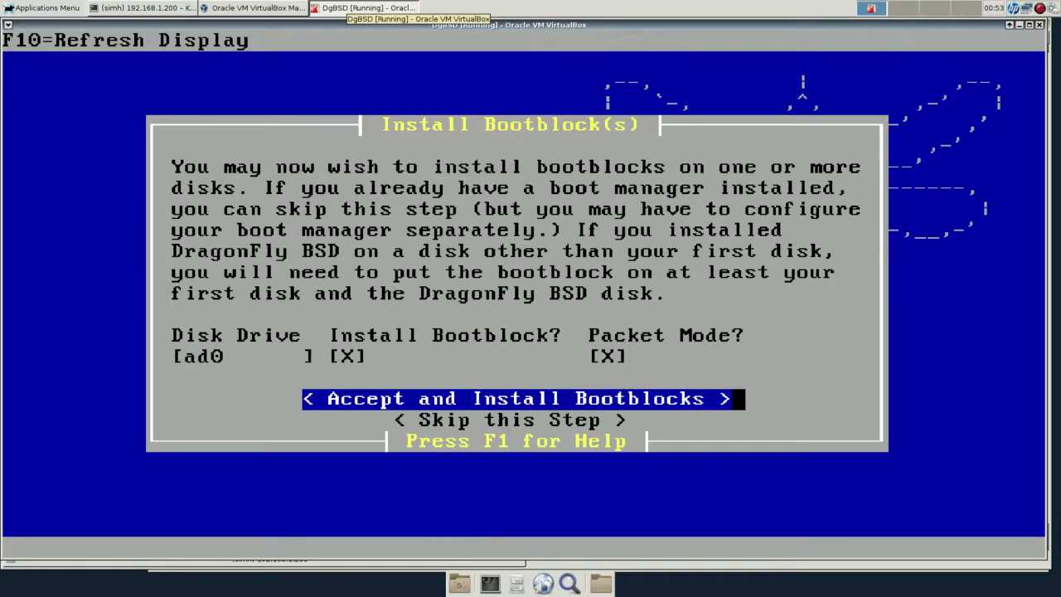
pyautogui.press('Return')
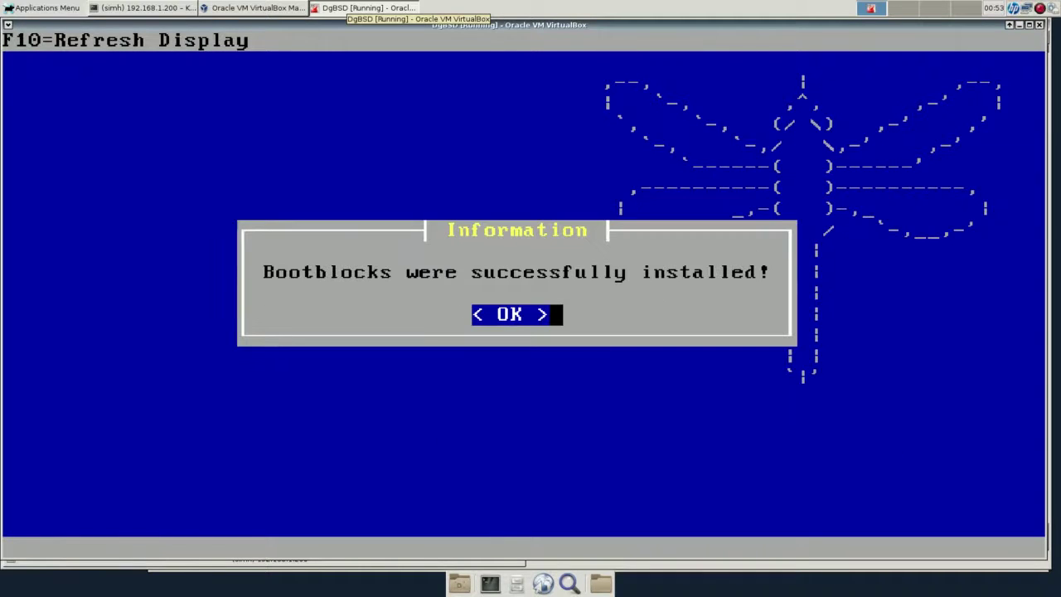
pyautogui.press('Return')
# Keep the clock on local time rather than UTC and set the time zone to America/Chicago.
pyautogui.press('Return')
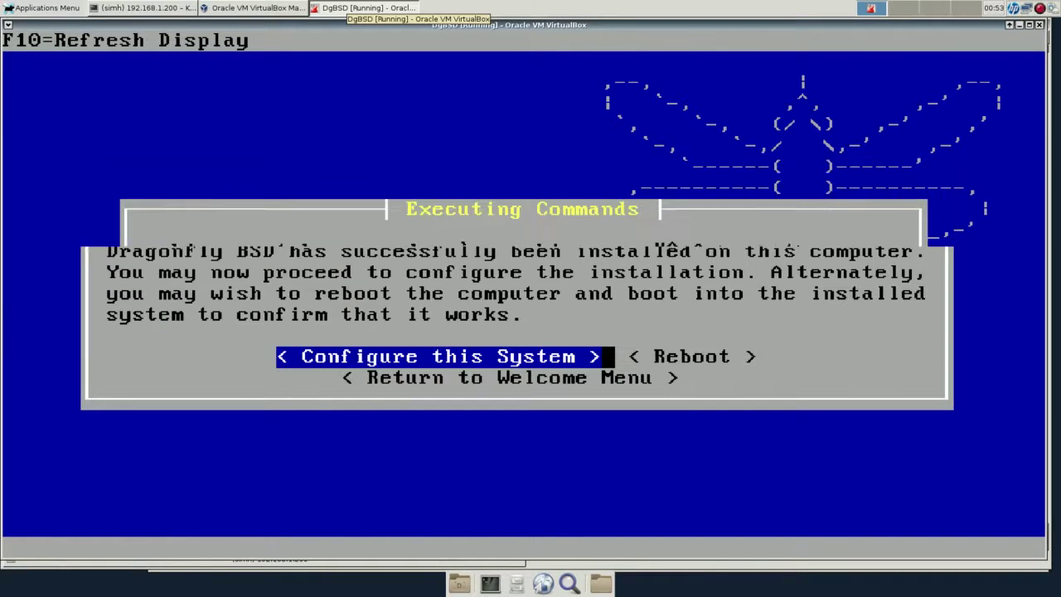
pyautogui.press('Return')
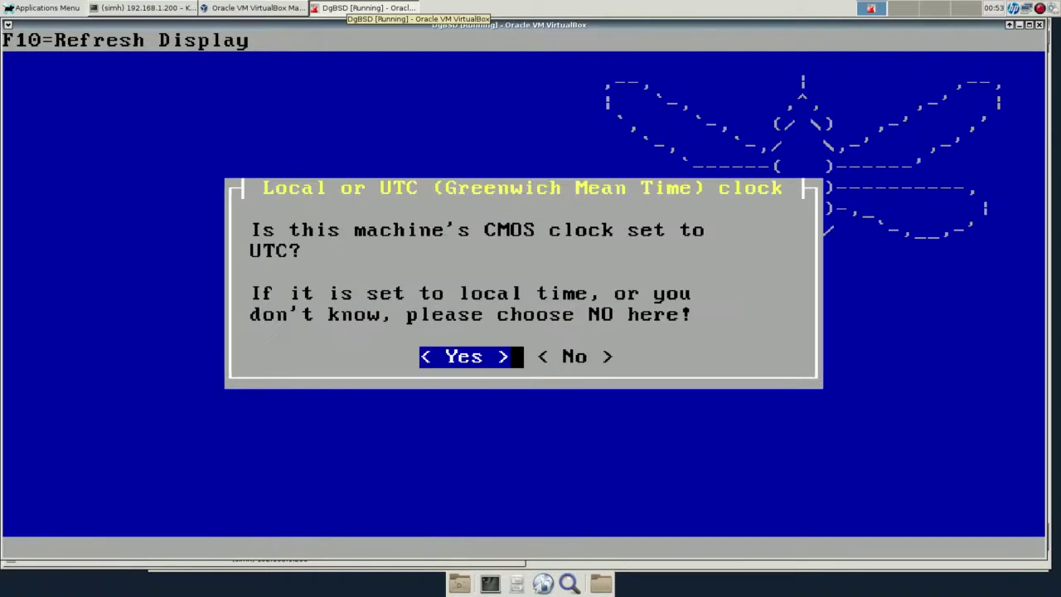
pyautogui.press('Right')
pyautogui.press('Return')
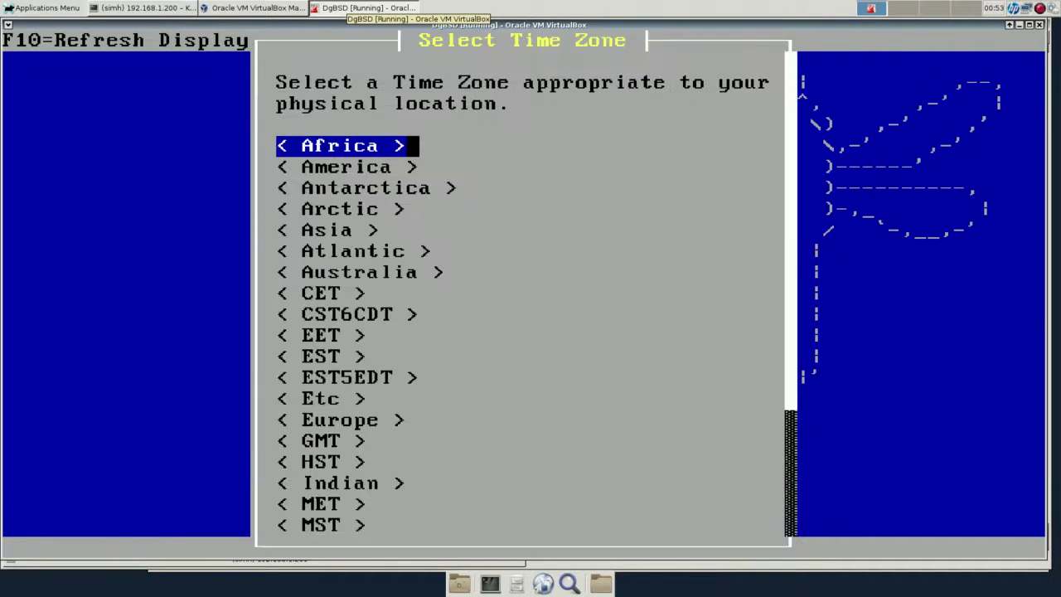
pyautogui.press('Down')
pyautogui.press('Return')
pyautogui.press('Down')
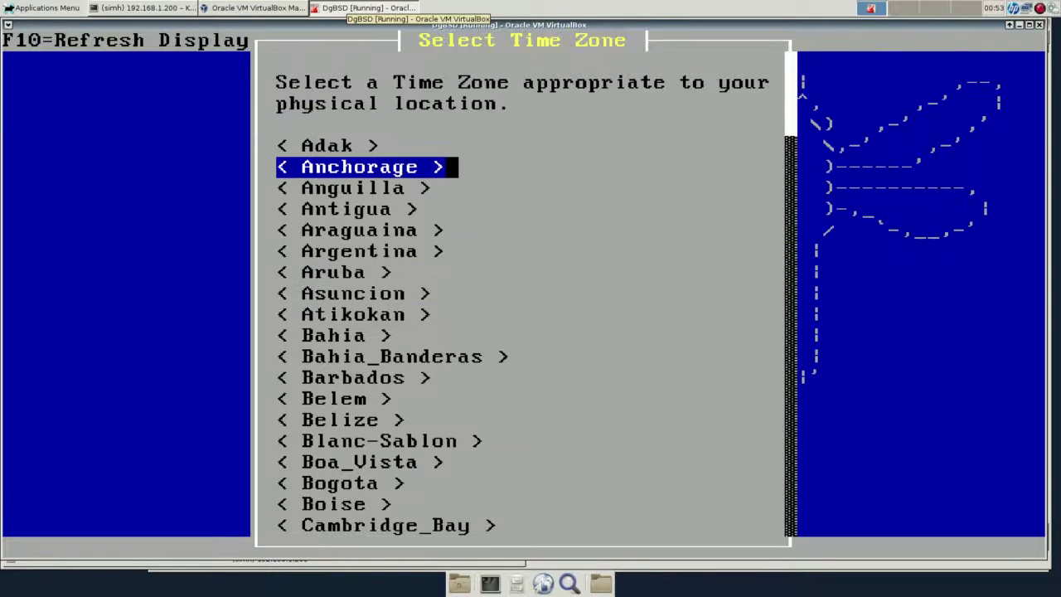
pyautogui.press('Down')
pyautogui.press('Down')
pyautogui.press('Down')
pyautogui.press('Down')
pyautogui.press('Down')
pyautogui.press('Down')
pyautogui.press('Down')
pyautogui.press('Down')
pyautogui.press('Down')
pyautogui.press('Down')
pyautogui.press('Down')
pyautogui.press('Down')
pyautogui.press('Down')
pyautogui.press('Down')
pyautogui.press('Down')
pyautogui.press('Down')
pyautogui.press('Down')
pyautogui.press('Down')
pyautogui.press('Down')
pyautogui.press('Down')
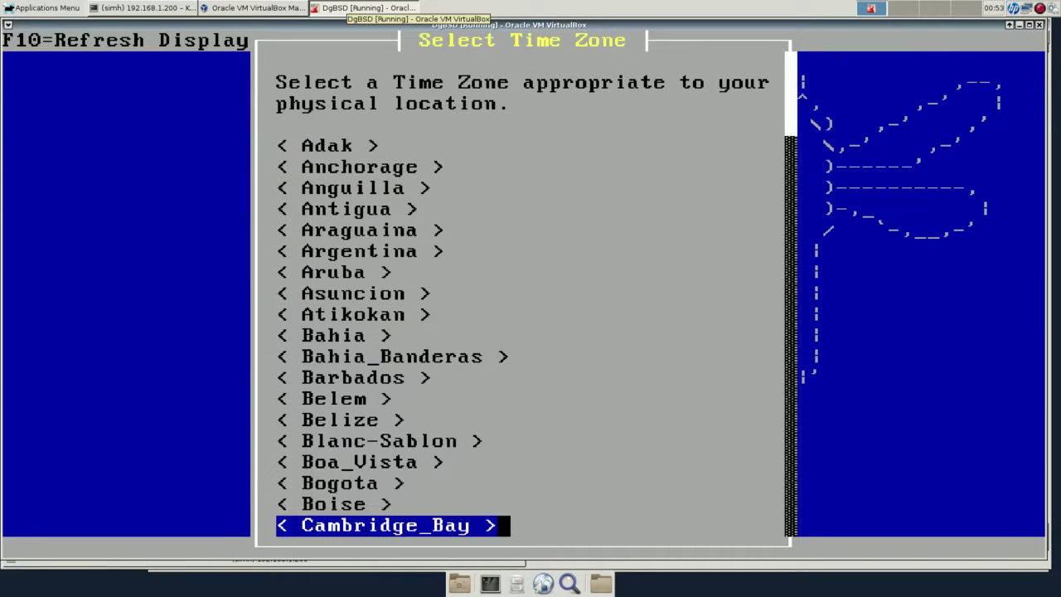
pyautogui.press('Down')
pyautogui.press('Down')
pyautogui.press('Down')
pyautogui.press('Down')
pyautogui.press('Down')
pyautogui.press('Up')
pyautogui.press('Up')
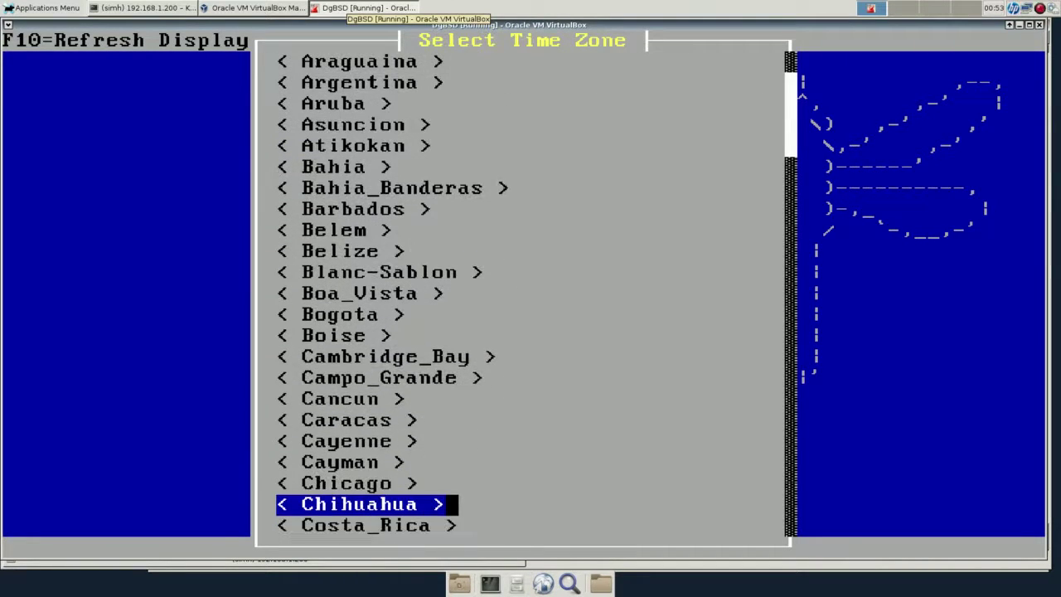
pyautogui.press('Return')
pyautogui.press('Return')
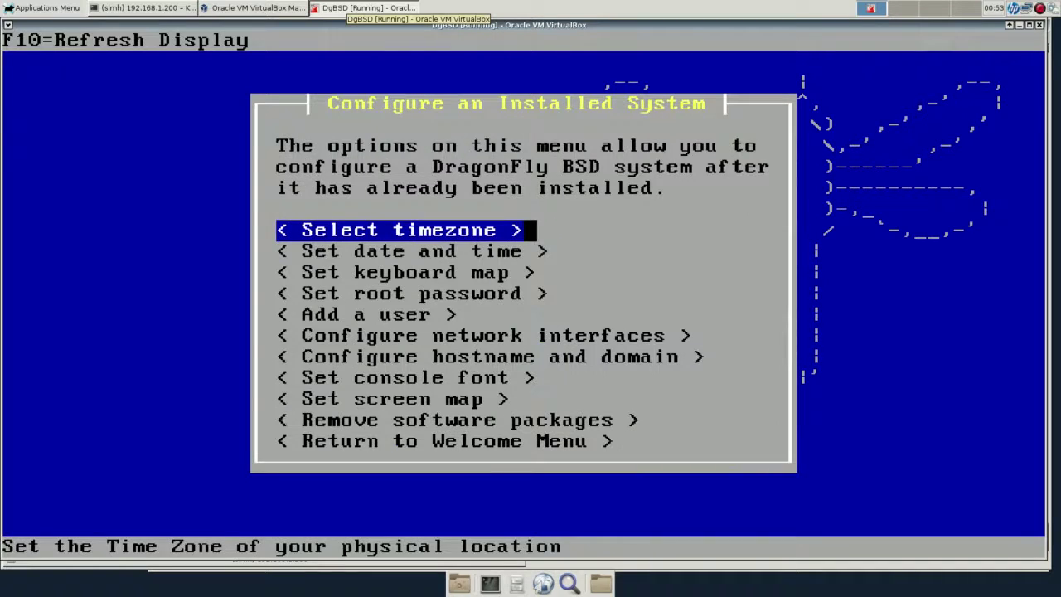
pyautogui.press('Down')
pyautogui.press('Down')
pyautogui.press('Down')
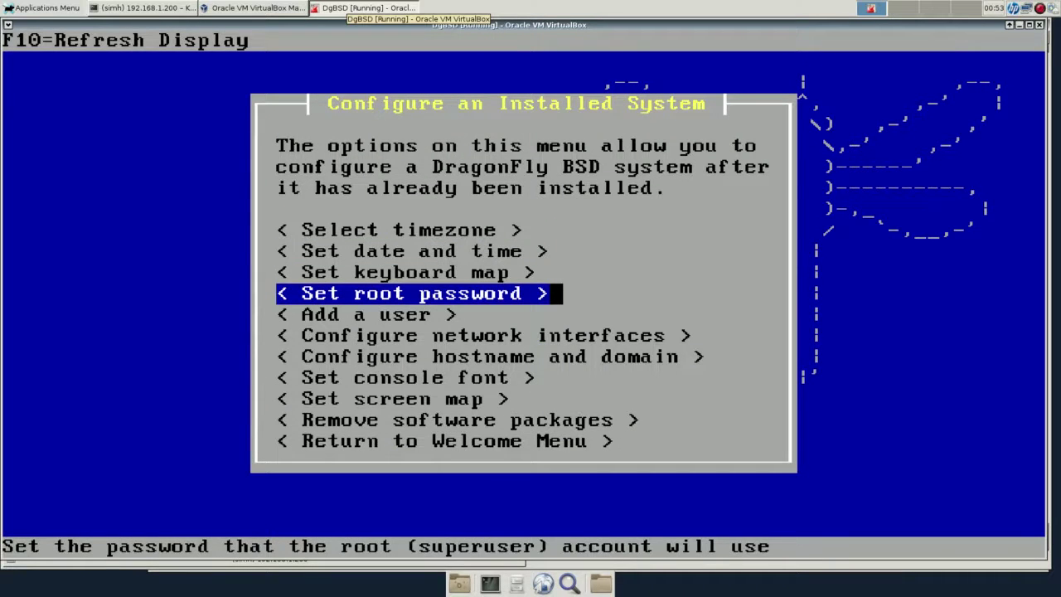
# Set a new root password, entering it twice, and accept it.
pyautogui.press('Return')
pyautogui.write('********')
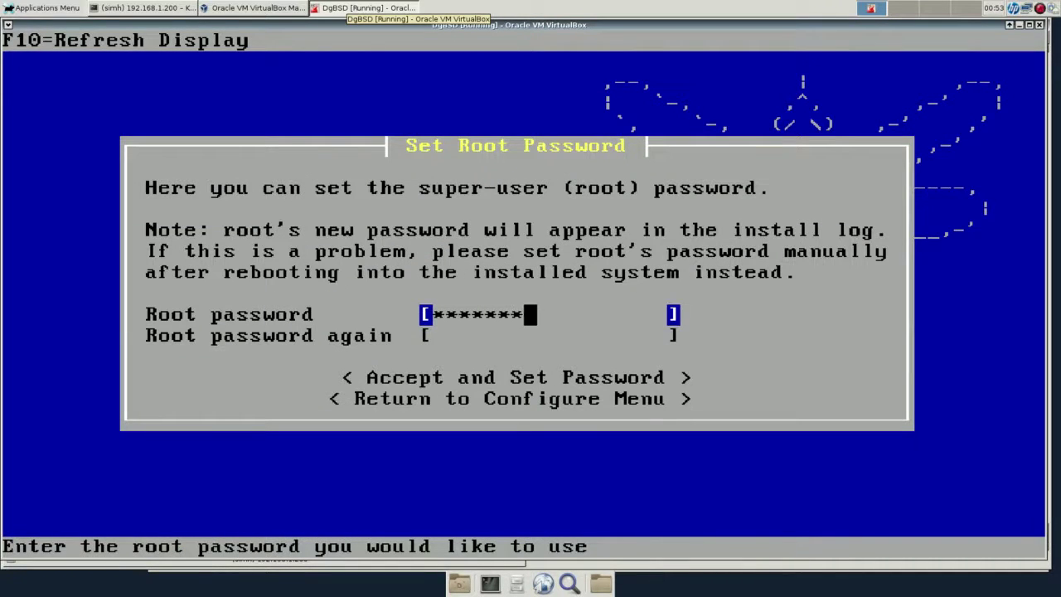
pyautogui.press('Tab')
pyautogui.write('********')
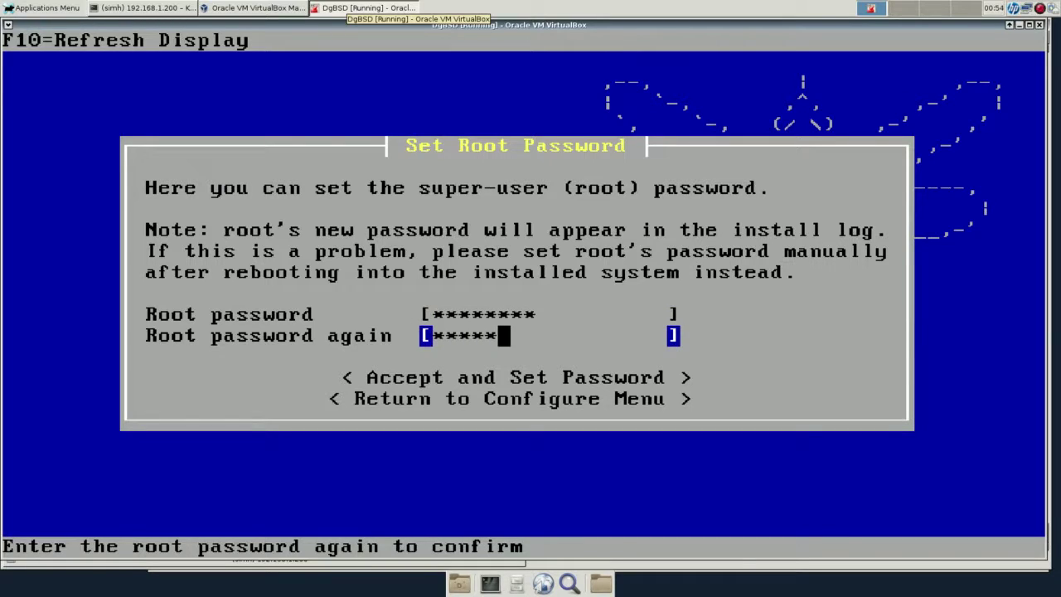
pyautogui.press('Tab')
pyautogui.press('Return')
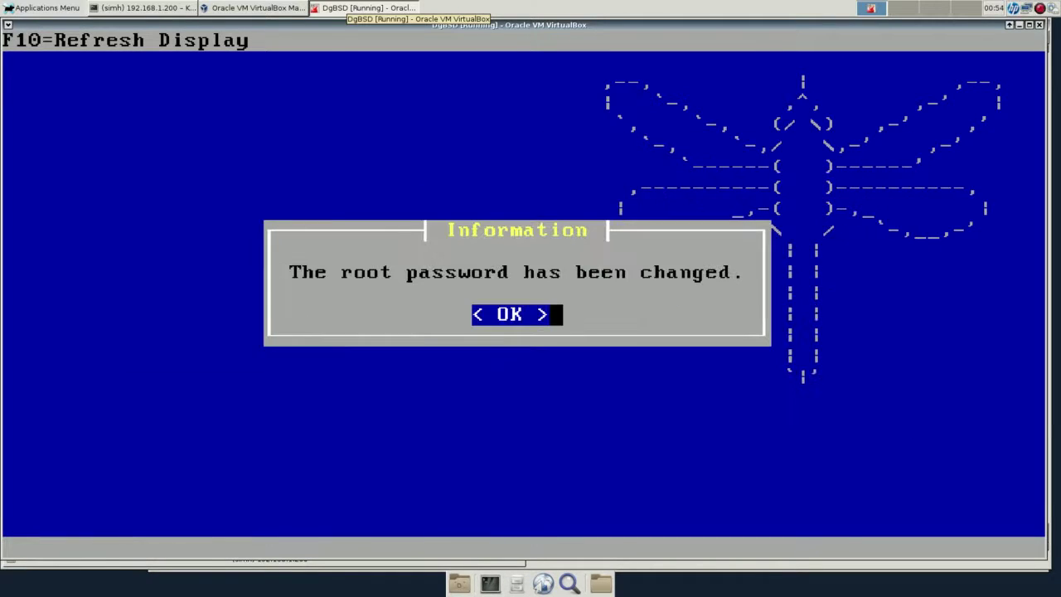
pyautogui.press('Return')
pyautogui.press('Down')
pyautogui.press('Down')
pyautogui.press('Down')
pyautogui.press('Down')
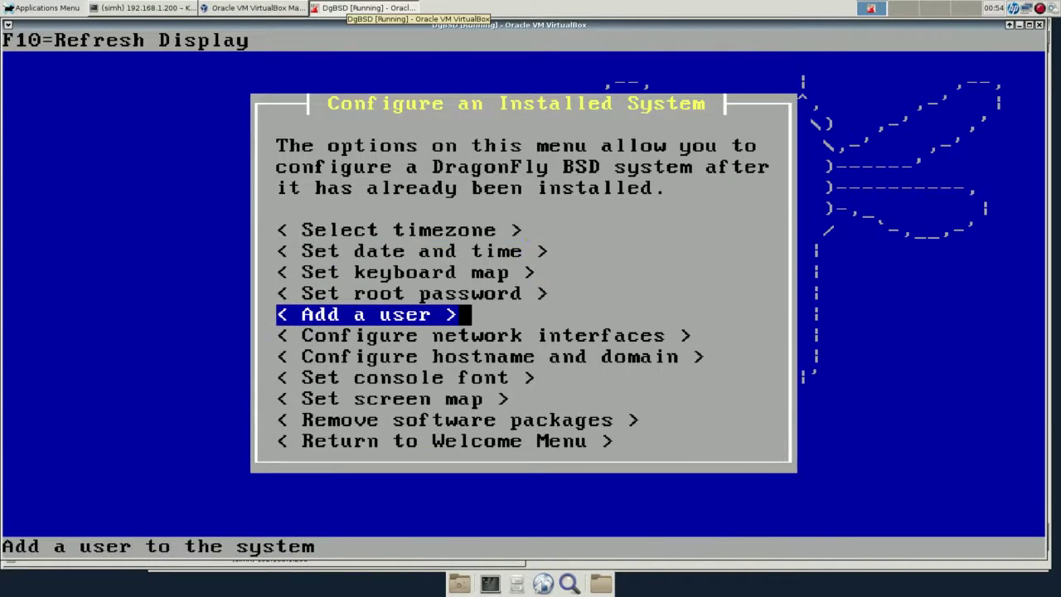
# Enter the new user's login name, real name and password twice.
pyautogui.press('Return')
pyautogui.write('simh')
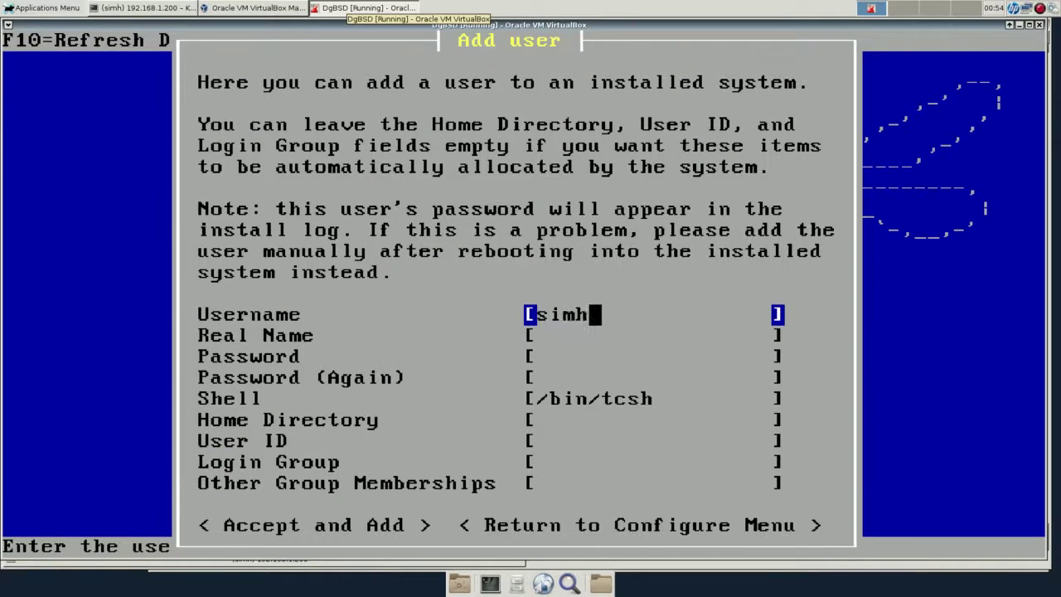
pyautogui.press('Tab')
pyautogui.write('simh')
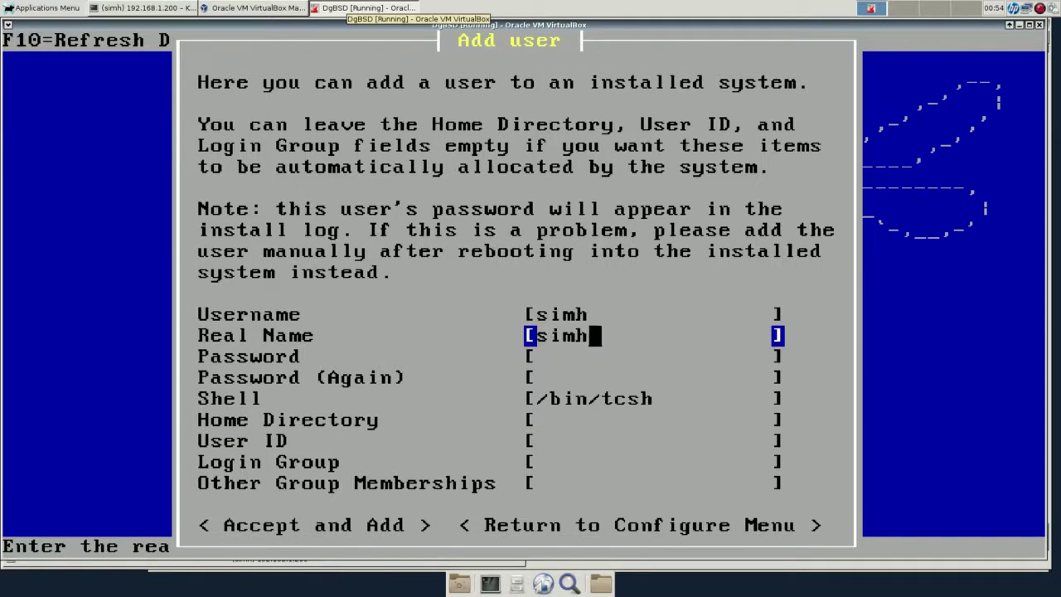
pyautogui.press('Tab')
pyautogui.write('********')
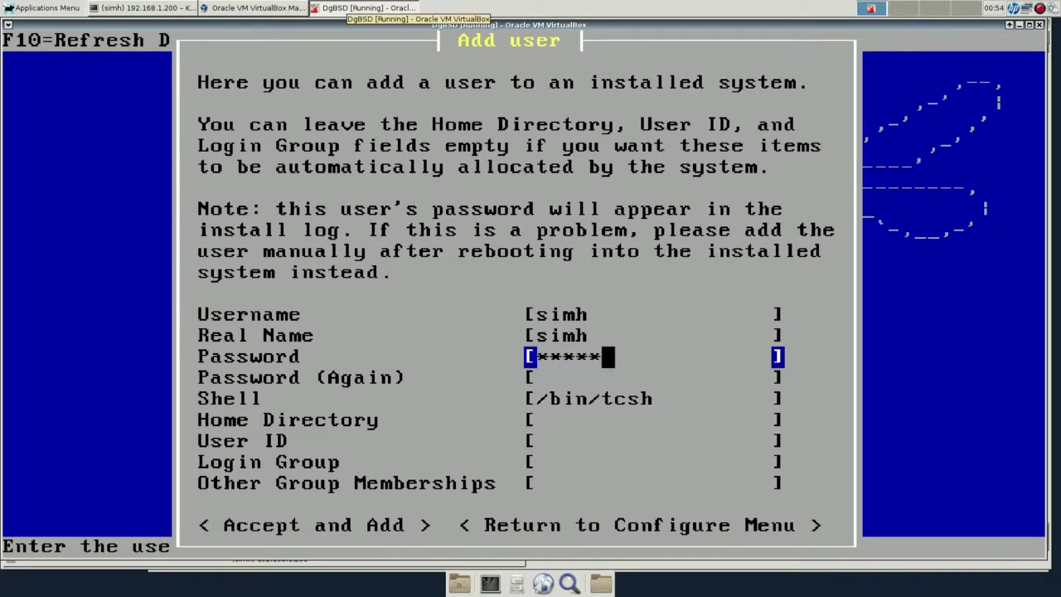
pyautogui.press('Tab')
pyautogui.write('*********')
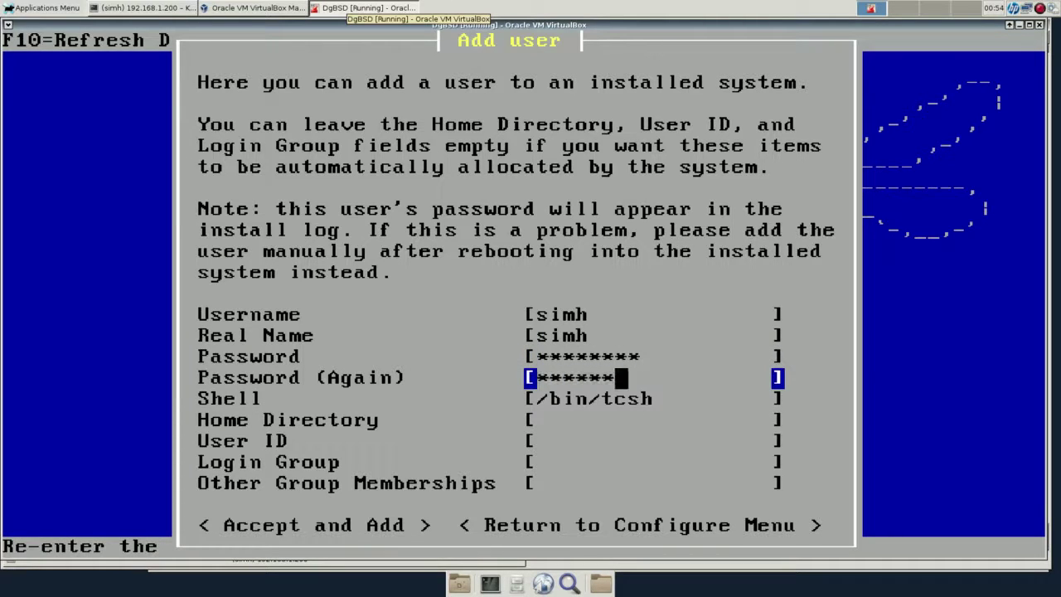
pyautogui.press('Tab')
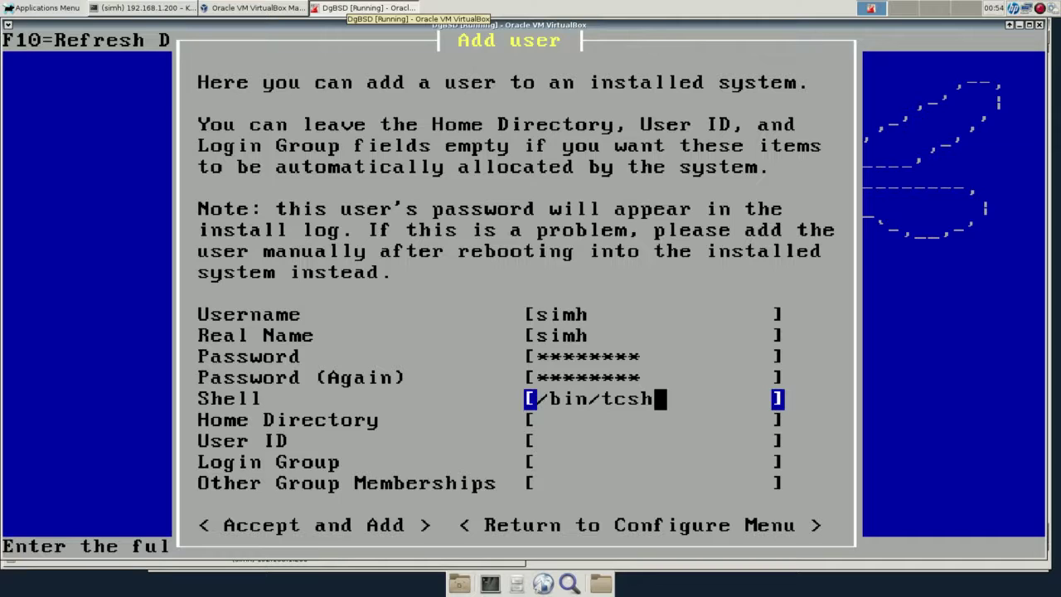
# Set the user's home directory under /home and group wheel, then accept and add the user.
pyautogui.press('Tab')
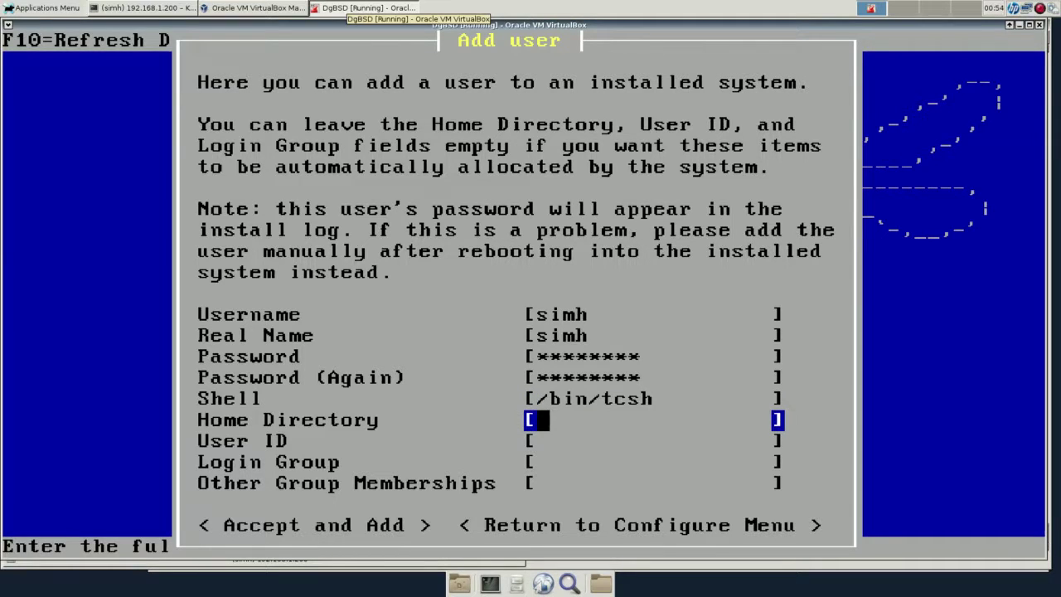
pyautogui.write('/home/')
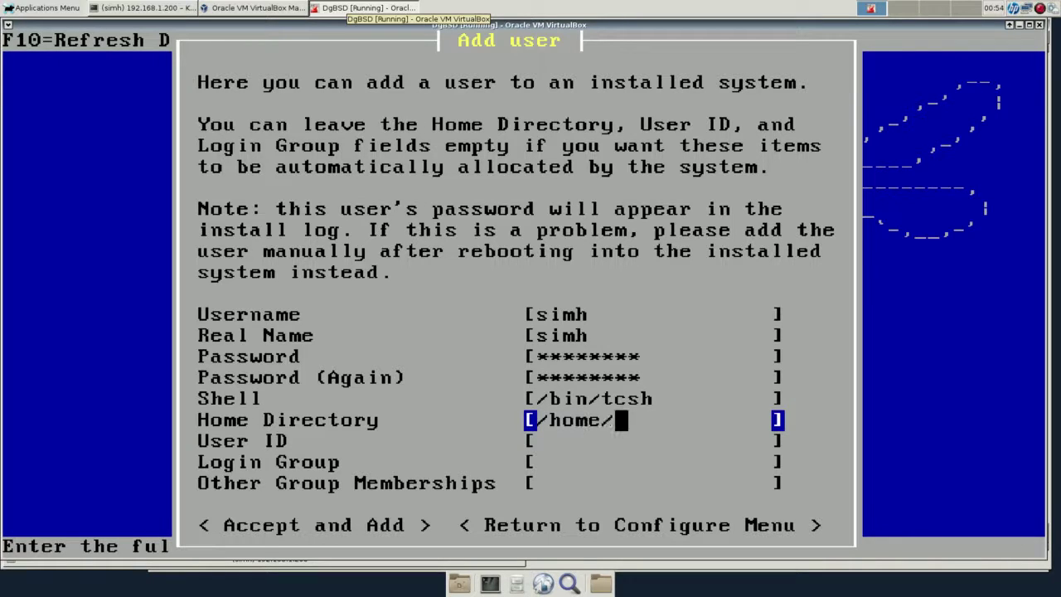
pyautogui.write('simh')
pyautogui.press('Down')
pyautogui.press('Down')
pyautogui.press('Down')
pyautogui.write('wh')
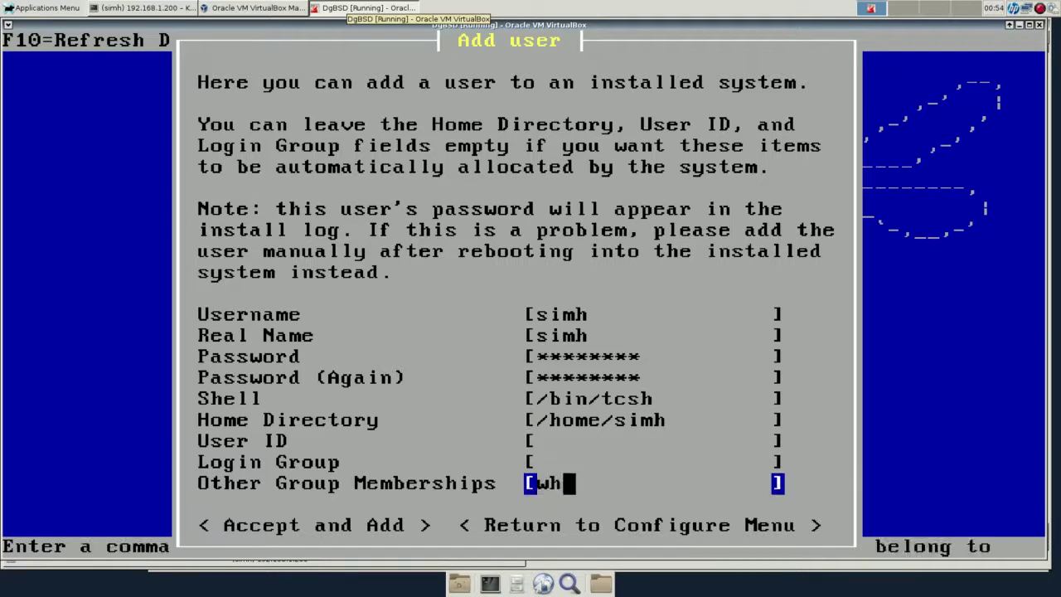
pyautogui.write('eel')
pyautogui.press('Down')
pyautogui.press('Down')
pyautogui.press('Down')
pyautogui.press('Down')
pyautogui.press('Down')
pyautogui.press('Down')
pyautogui.press('Down')
pyautogui.press('Down')
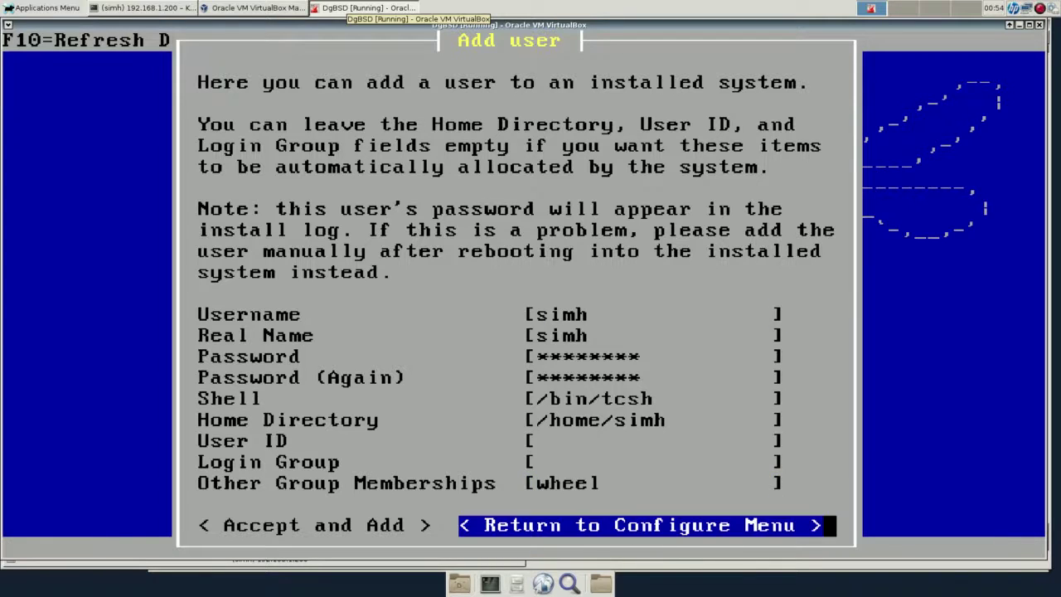
pyautogui.press('Down')
pyautogui.press('Down')
pyautogui.press('Down')
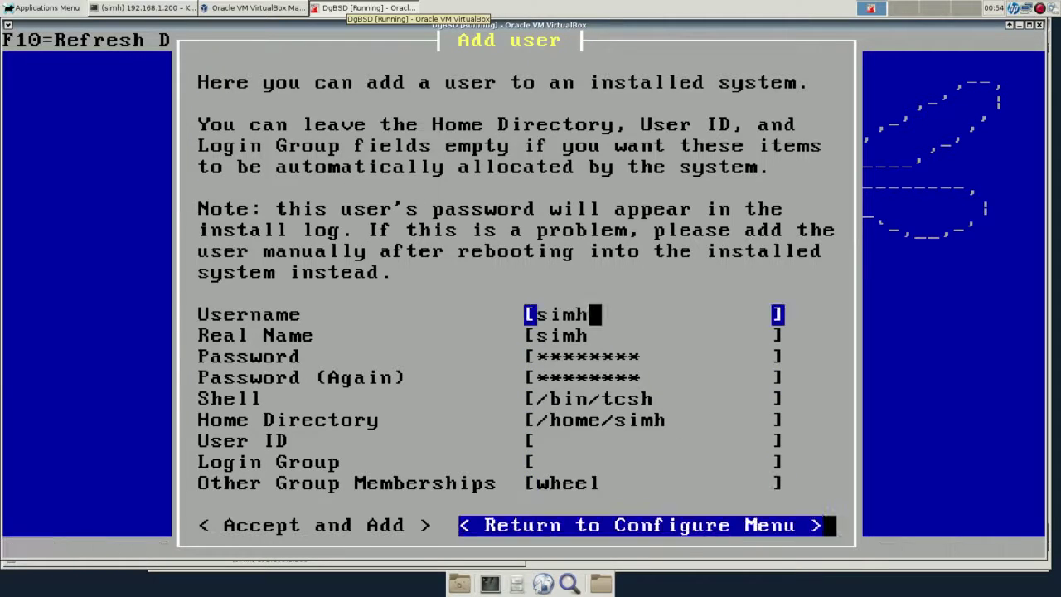
pyautogui.press('Down')
pyautogui.press('Up')
pyautogui.press('Left')
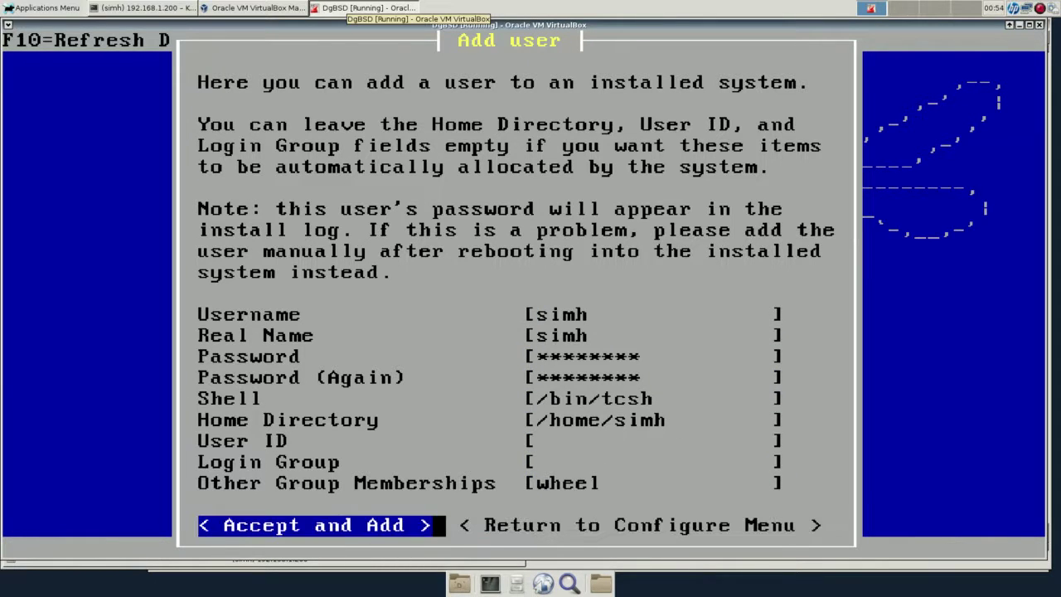
pyautogui.press('Return')
pyautogui.press('Return')
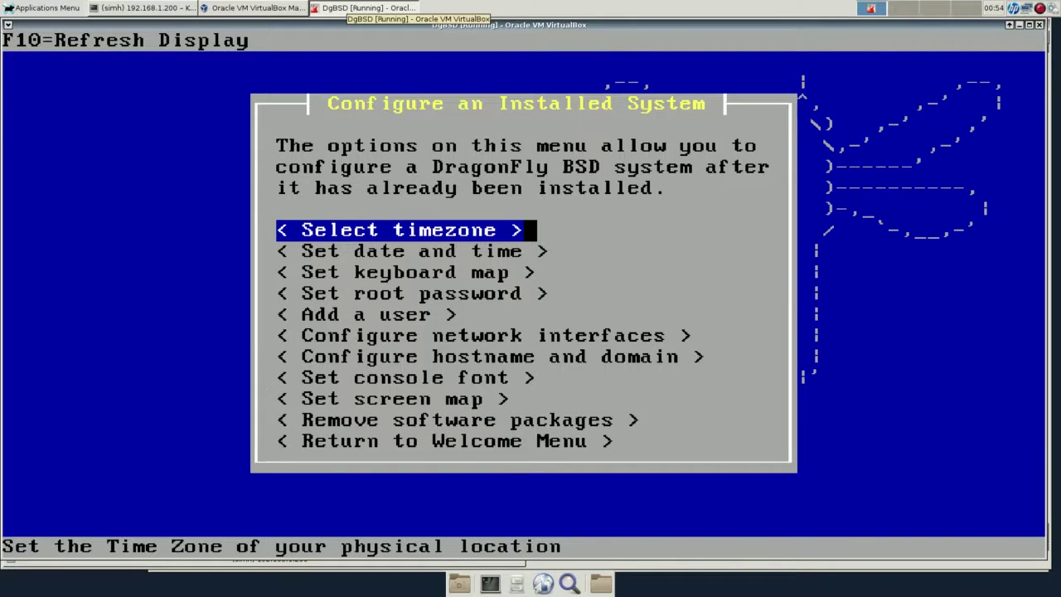
# Configure em0 manually with IP 192.168.1.211 and netmask 255.255.255.0.
pyautogui.press('Down')
pyautogui.press('Down')
pyautogui.press('Down')
pyautogui.press('Down')
pyautogui.press('Down')
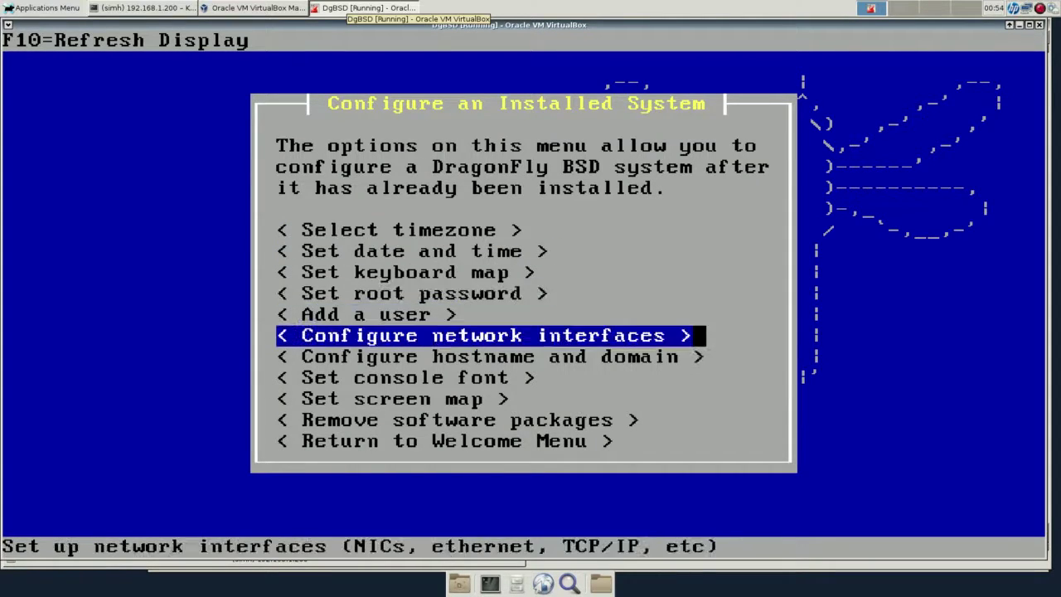
pyautogui.press('Return')
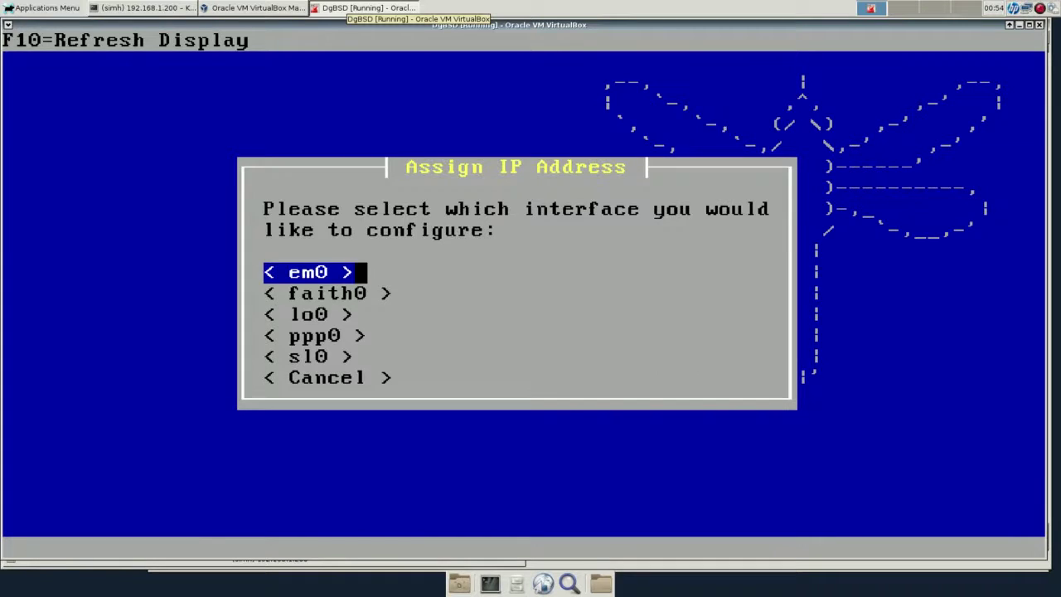
pyautogui.press('Return')
pyautogui.press('Right')
pyautogui.press('Return')
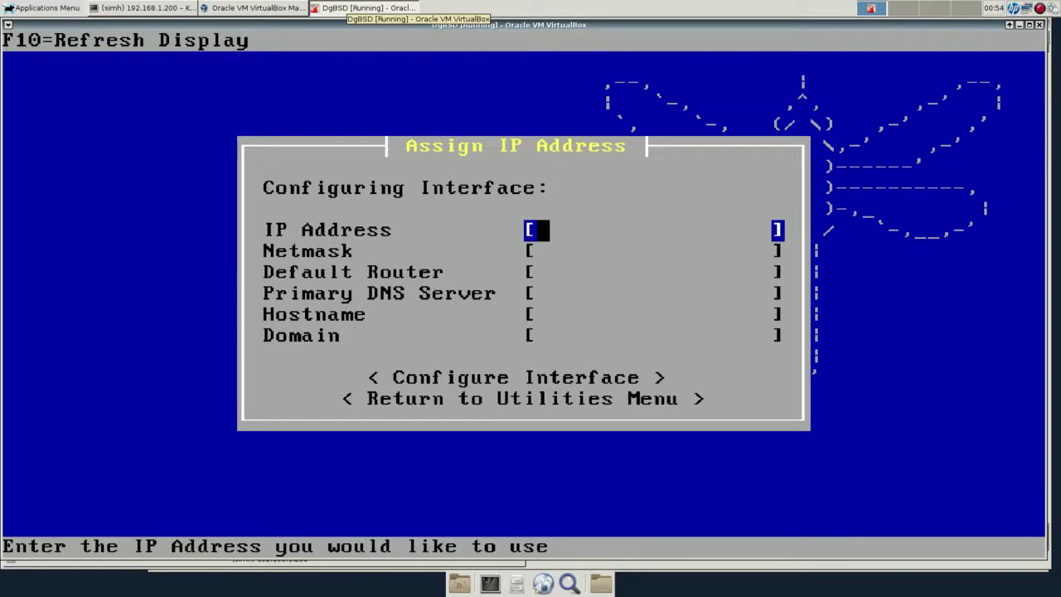
pyautogui.write('192.168.1.211')
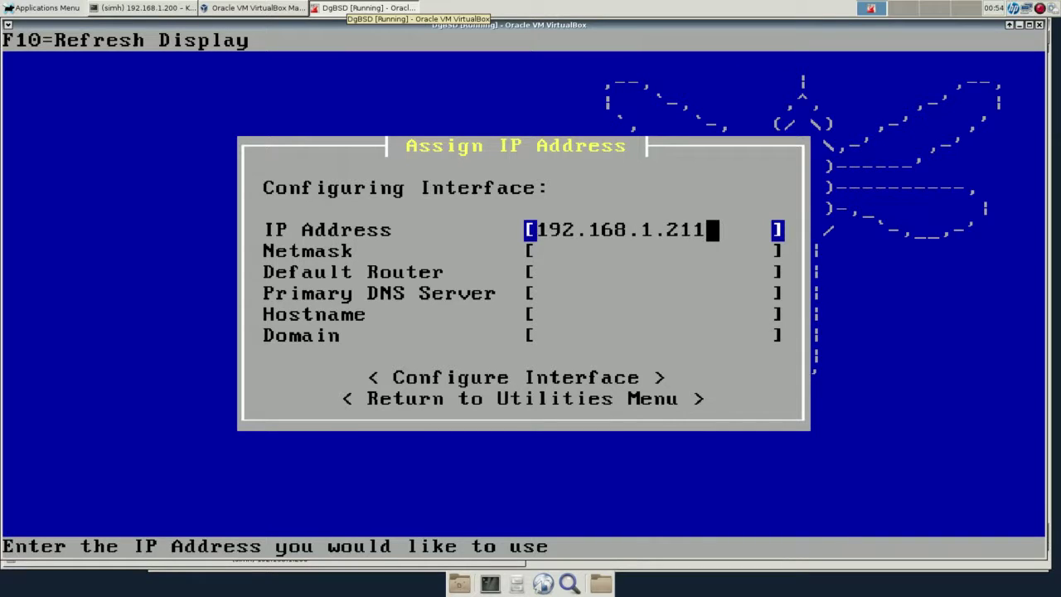
pyautogui.press('Tab')
pyautogui.write('255')
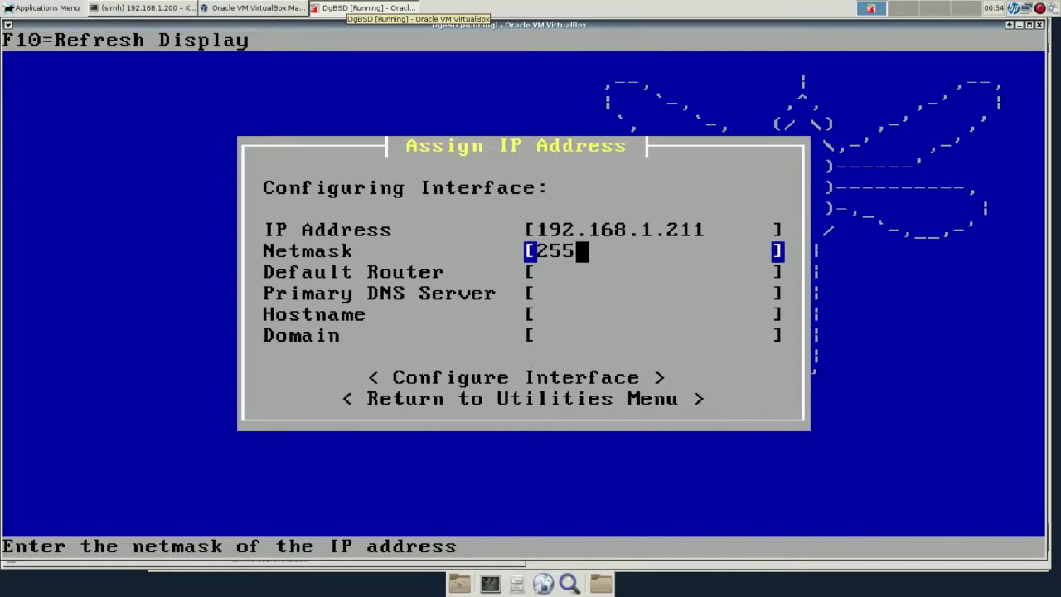
pyautogui.write('.255.255')
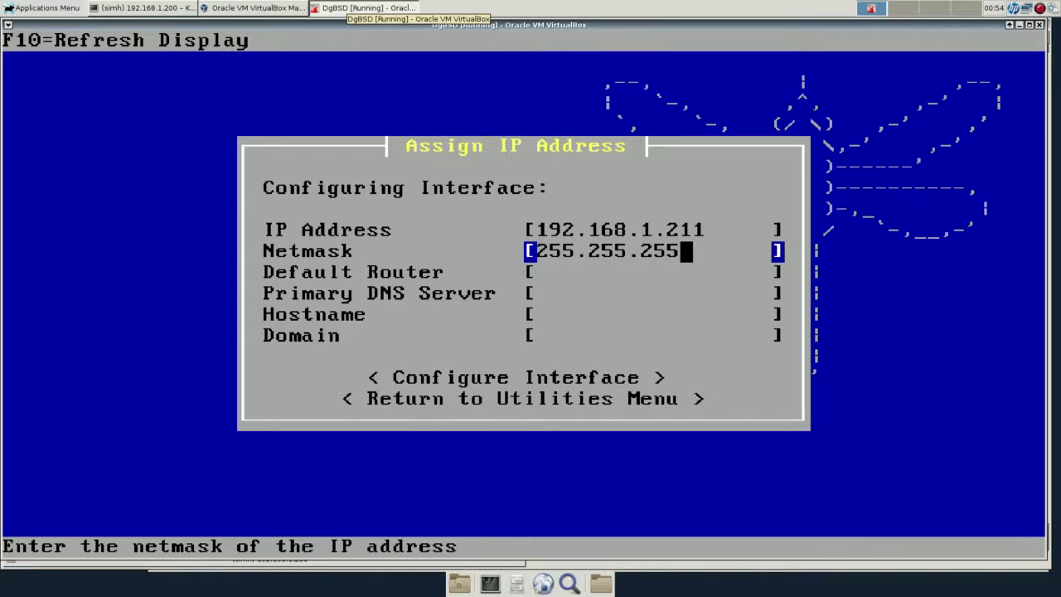
pyautogui.write('.0')
# Set router and DNS 192.168.1.1, hostname testdfly, domain test.com, and apply the settings.
pyautogui.press('Return')
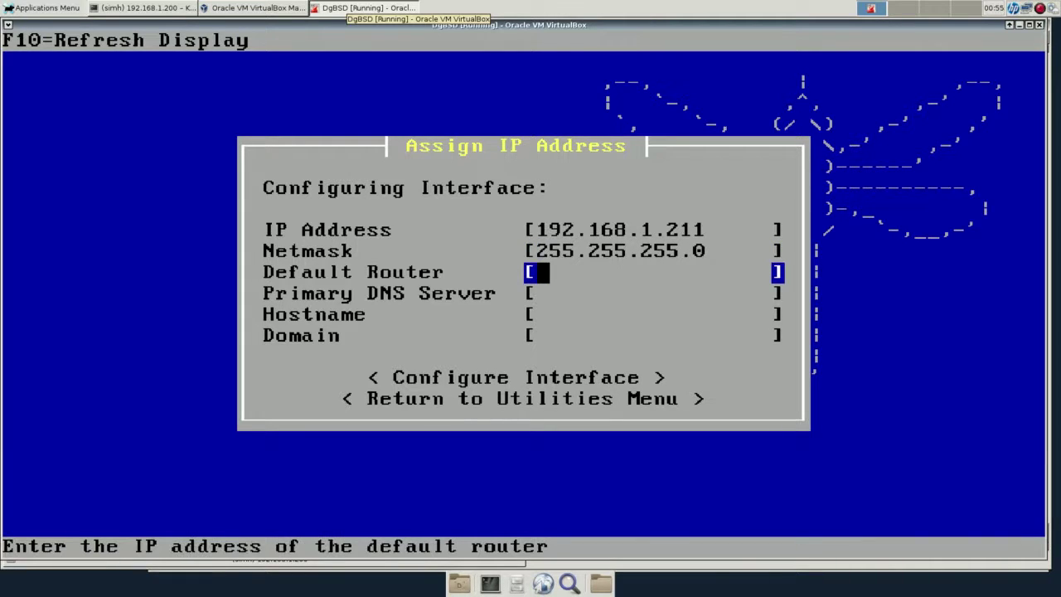
pyautogui.write('192.168')
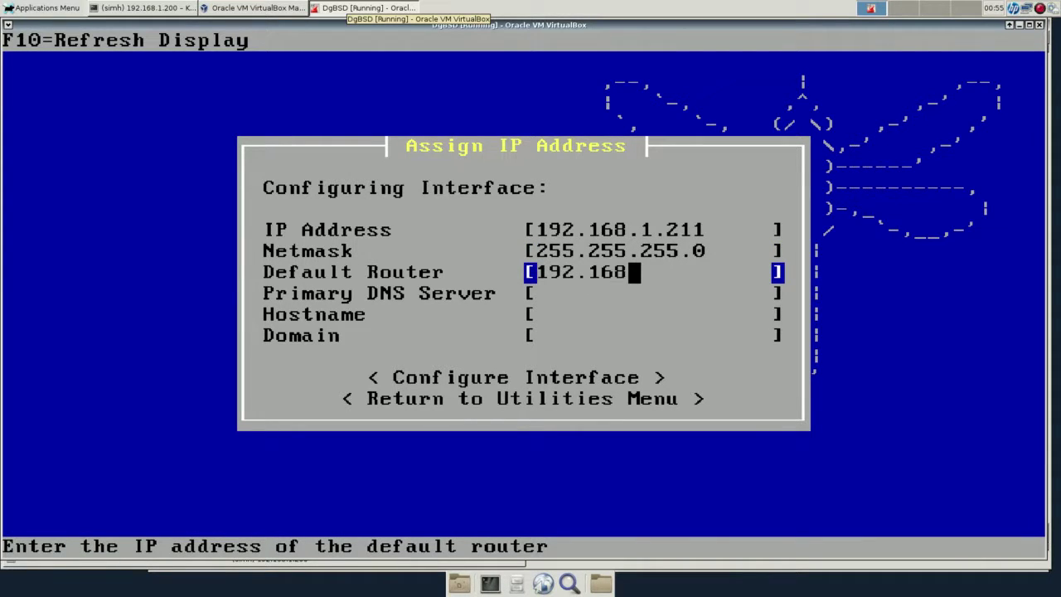
pyautogui.write('.1.1')
pyautogui.press('Return')
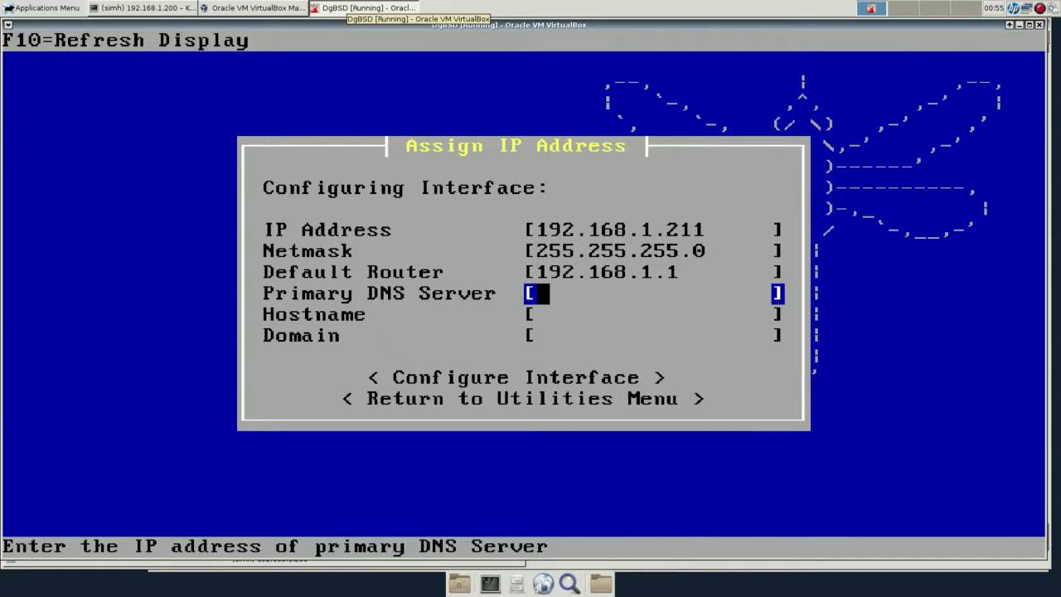
pyautogui.write('192.')
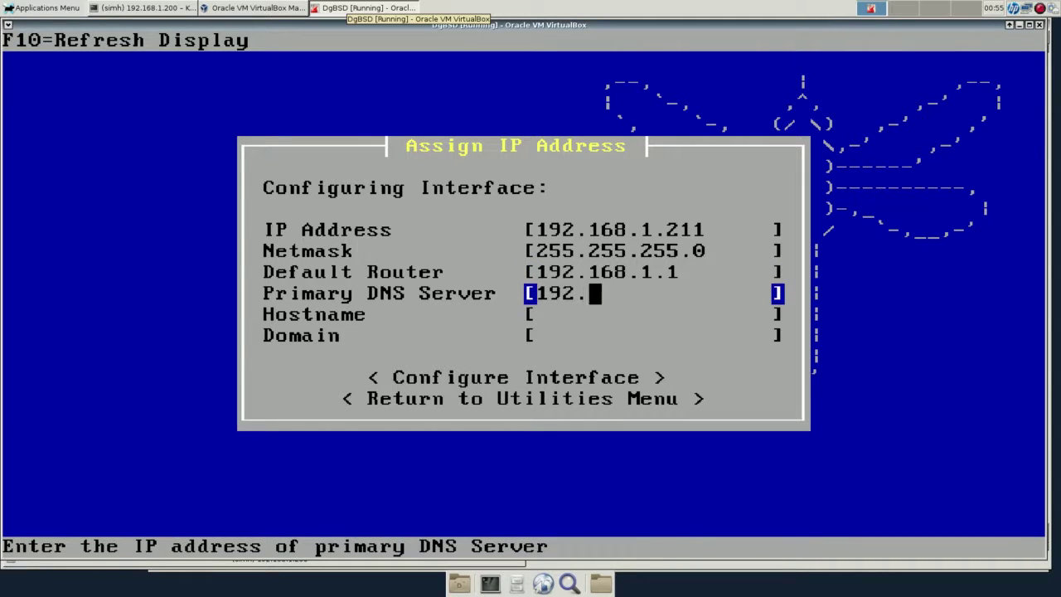
pyautogui.write('168.1.1.')
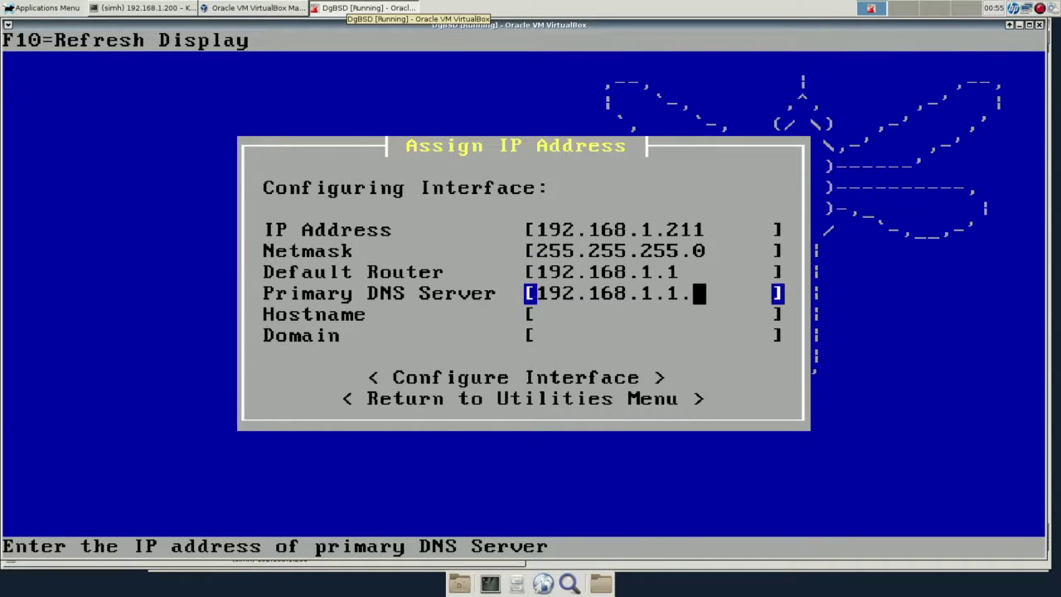
pyautogui.press('BackSpace')
pyautogui.press('Return')
pyautogui.write('test')
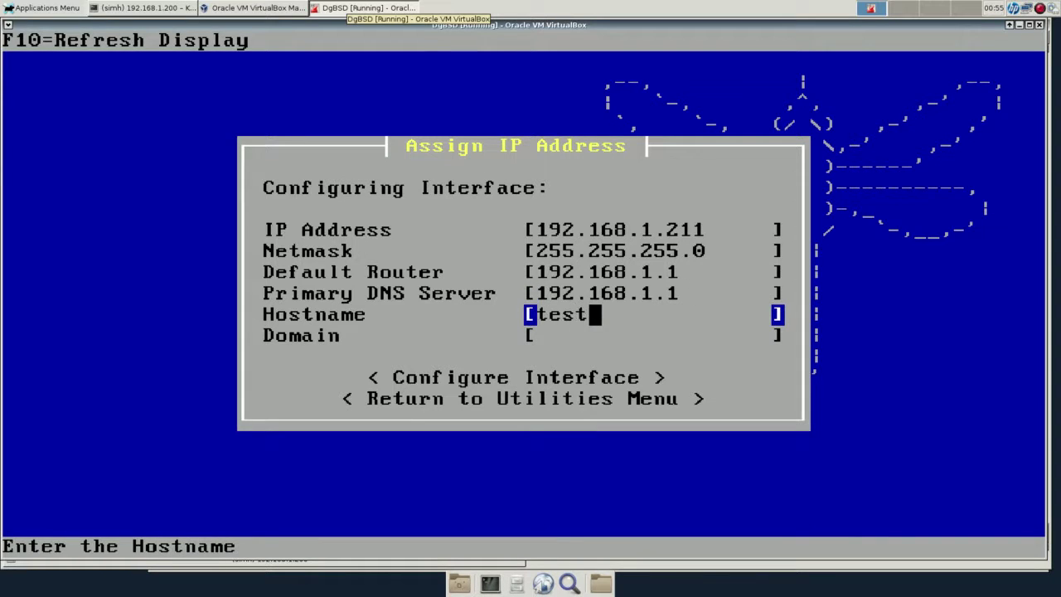
pyautogui.write('dfly')
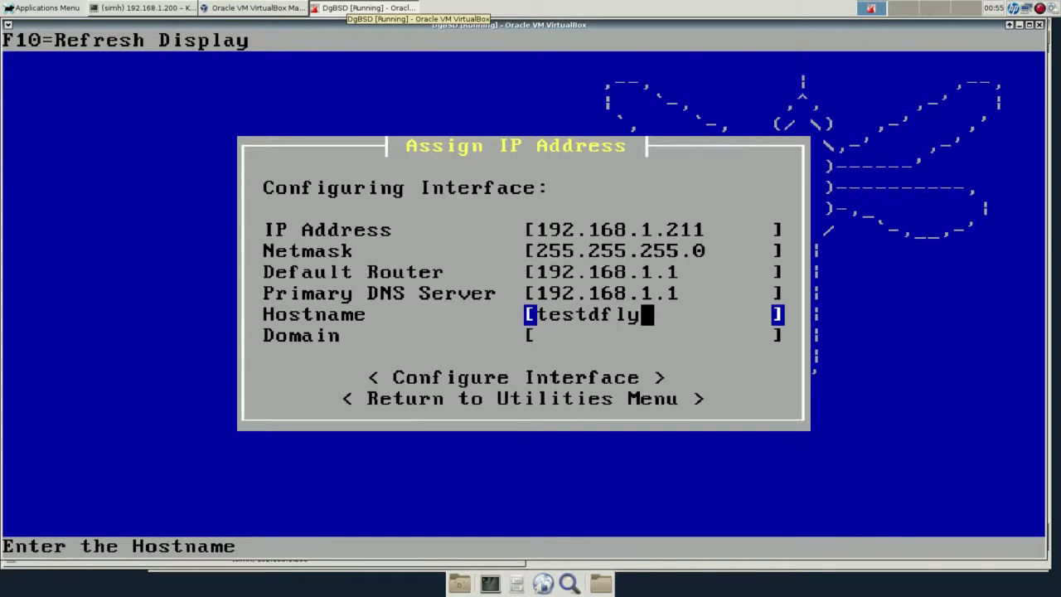
pyautogui.press('Return')
pyautogui.write('test.com')
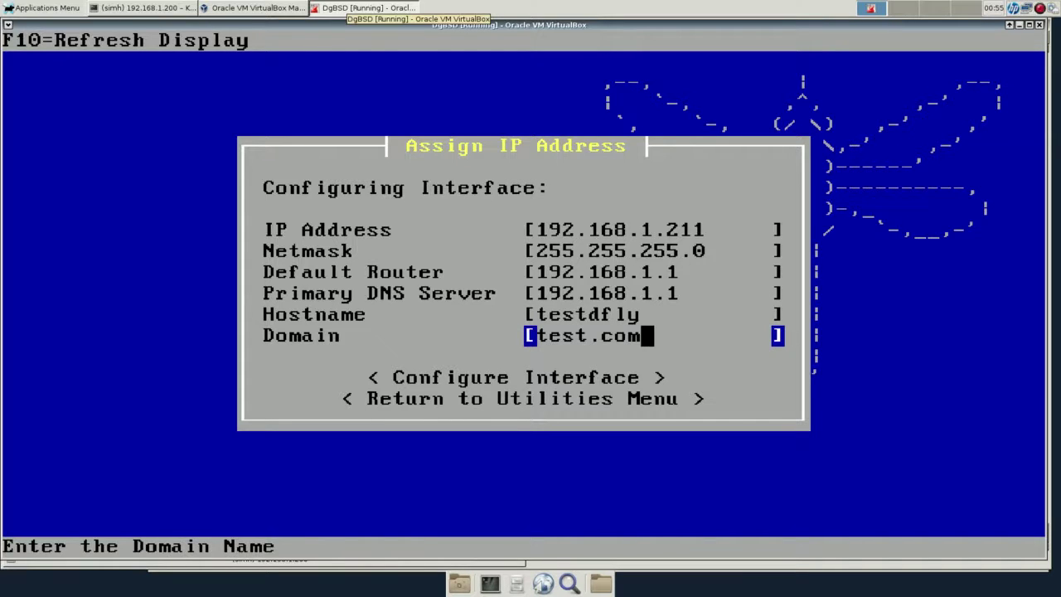
pyautogui.press('Return')
pyautogui.press('Return')
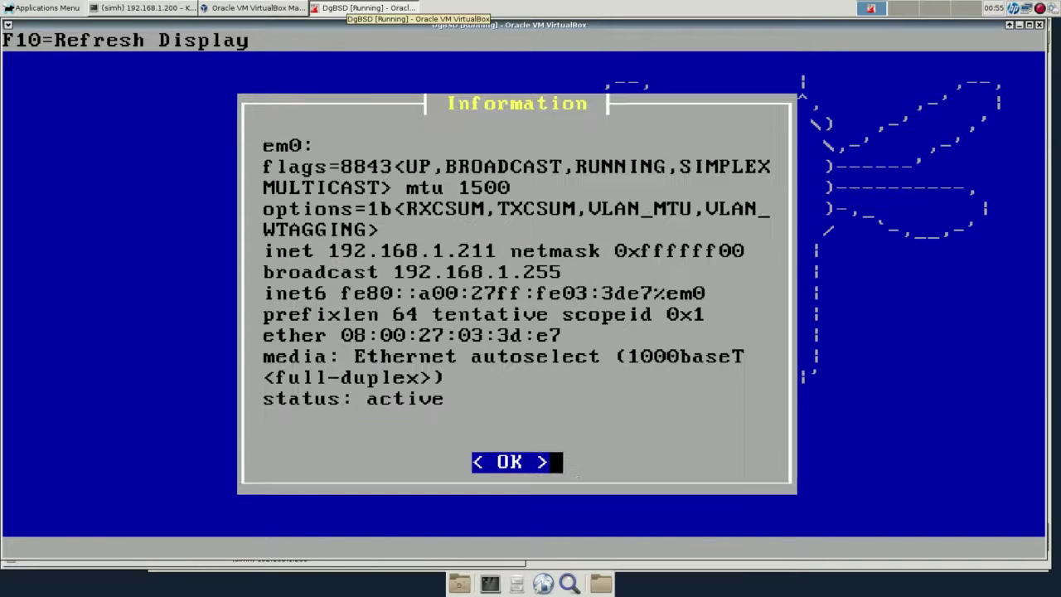
pyautogui.press('Return')
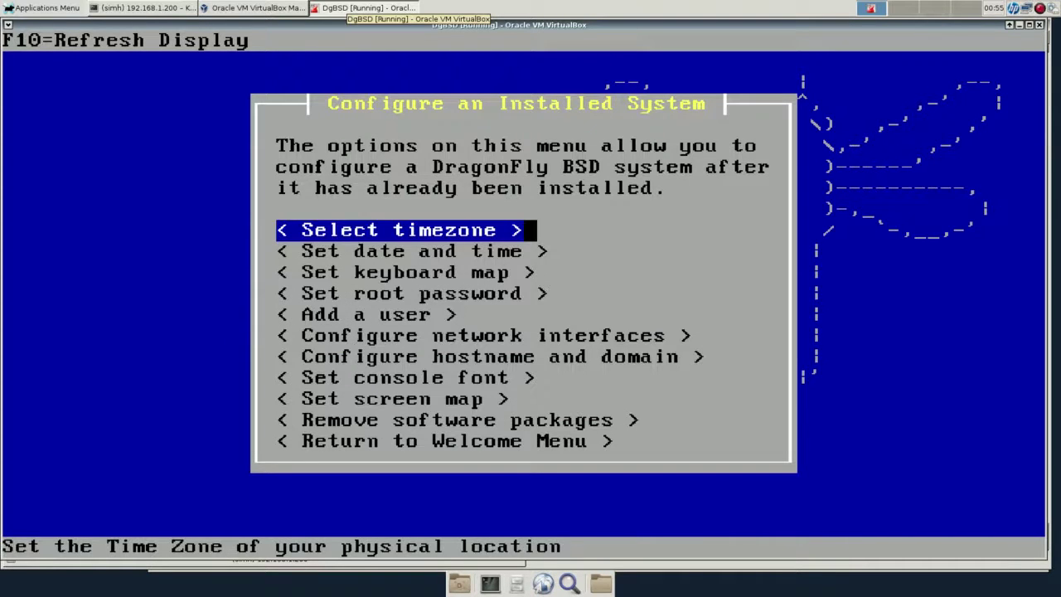
pyautogui.press('Down')
pyautogui.press('Down')
pyautogui.press('Down')
pyautogui.press('Down')
pyautogui.press('Down')
pyautogui.press('Down')
pyautogui.press('Down')
pyautogui.press('Down')
pyautogui.press('Down')
pyautogui.press('Down')
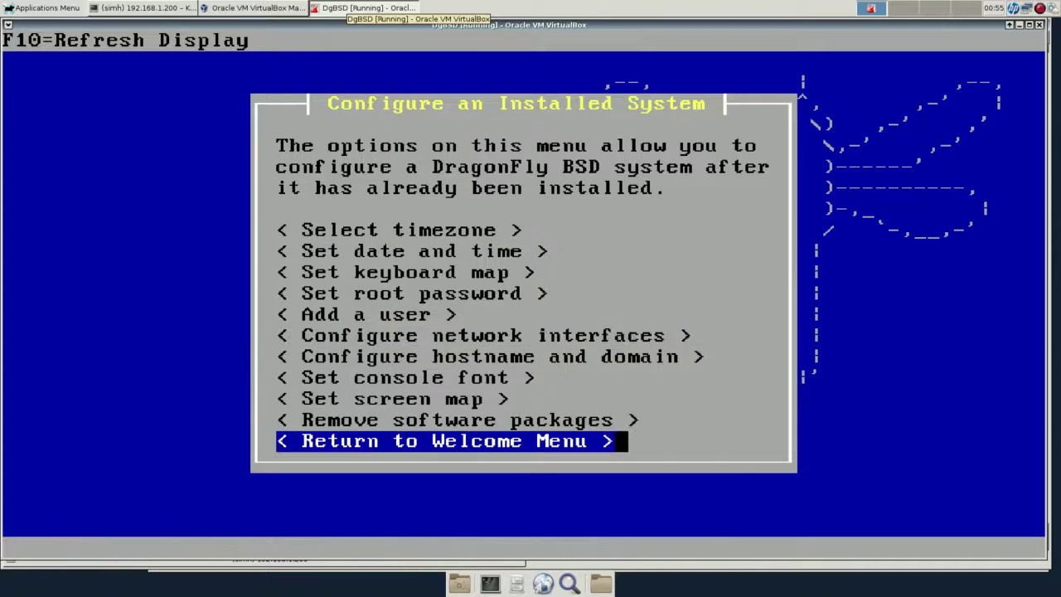
pyautogui.press('Return')
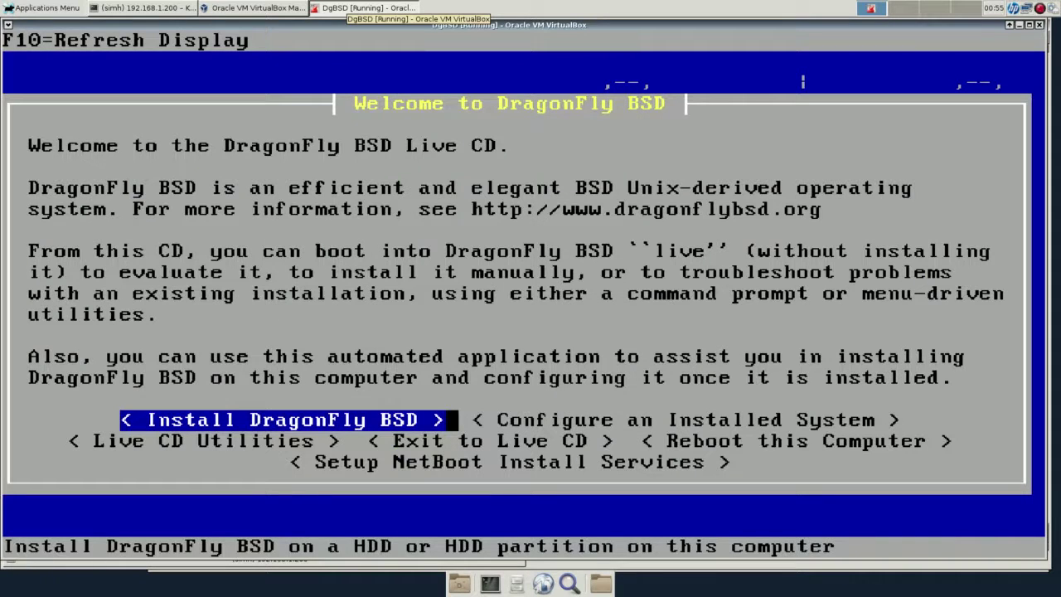
# Choose 'Reboot this Computer' from the welcome menu, return the VM to a window, and confirm Reboot.
pyautogui.press('Down')
pyautogui.press('Down')
pyautogui.press('Up')
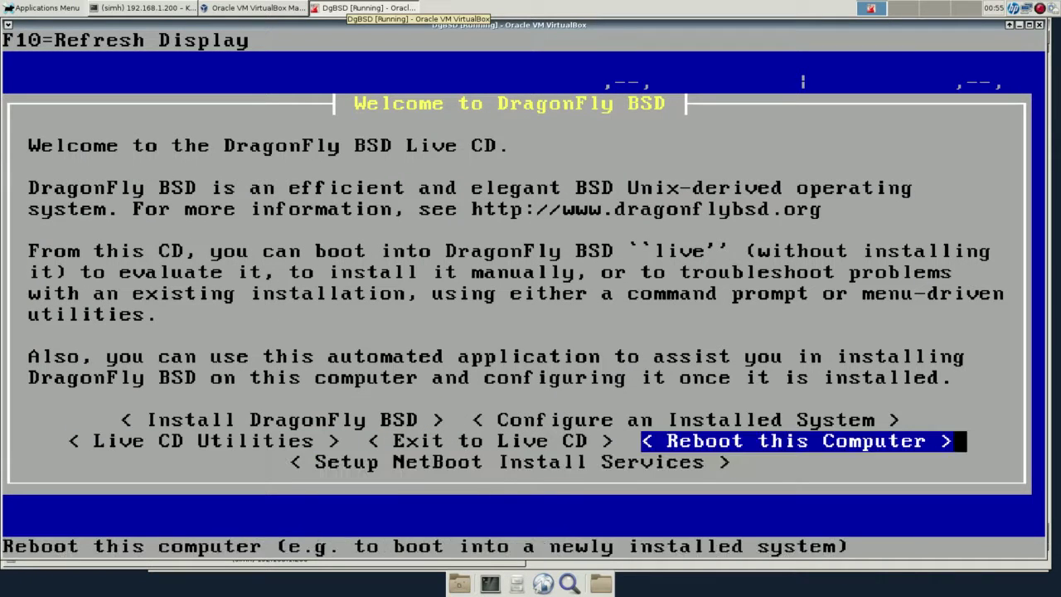
pyautogui.press('Left')
pyautogui.press('Right')
pyautogui.press('Return')
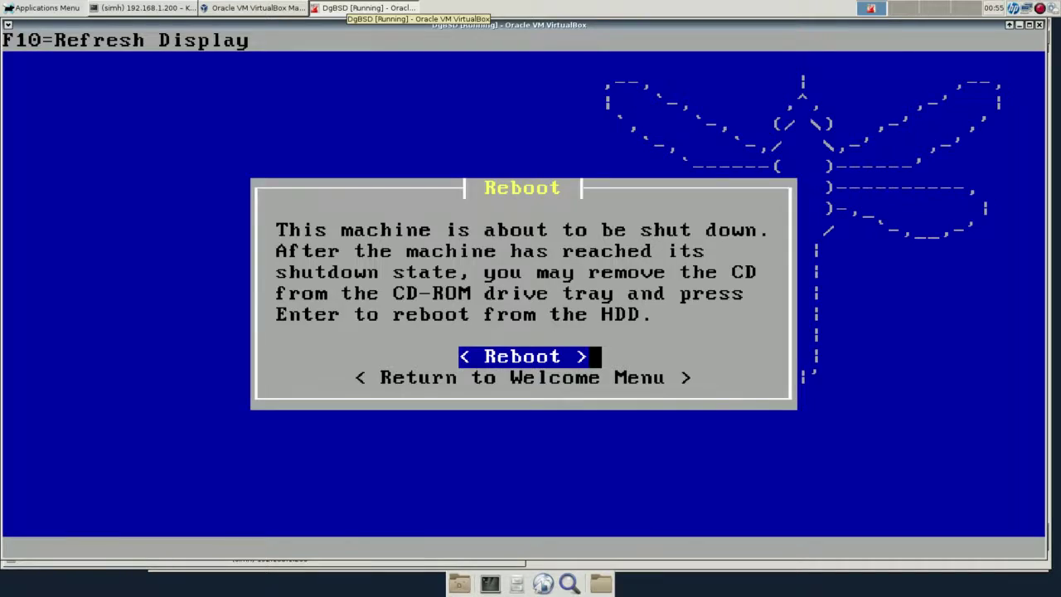
pyautogui.press('Control_R+c')
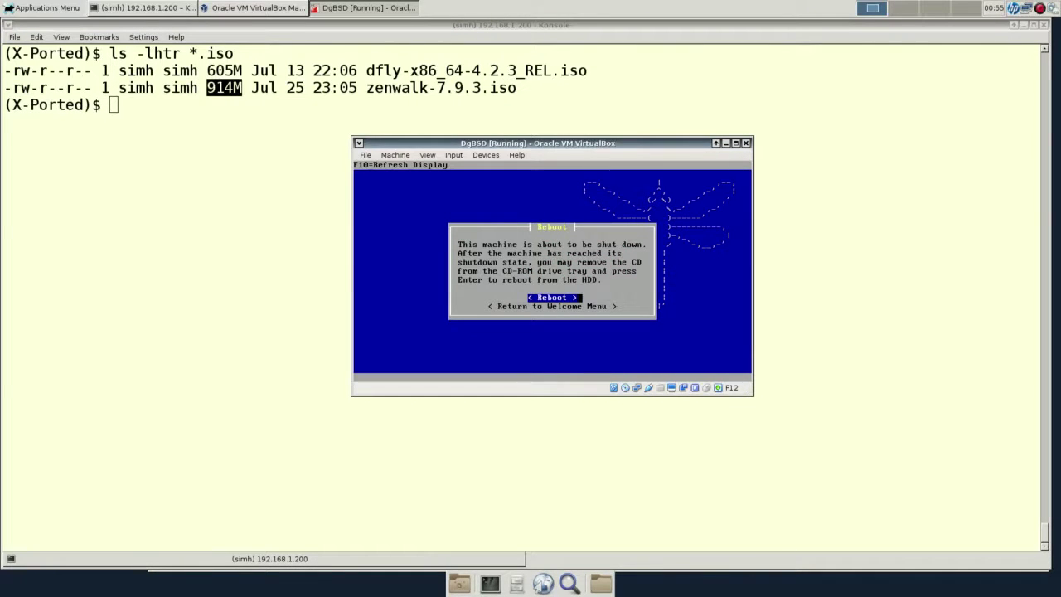
pyautogui.press('Return')
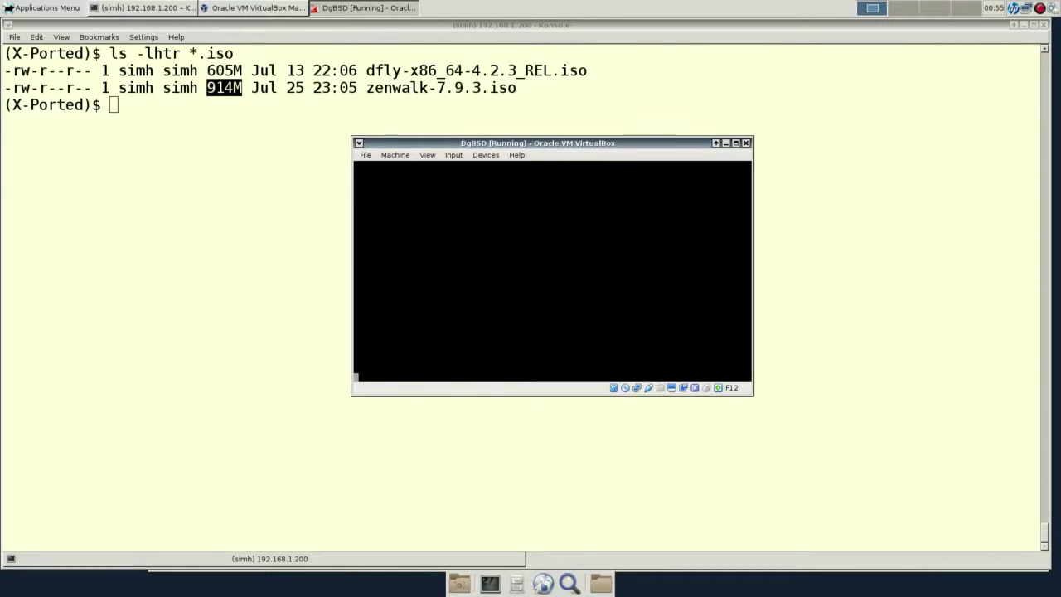
pyautogui.click(625, 387)
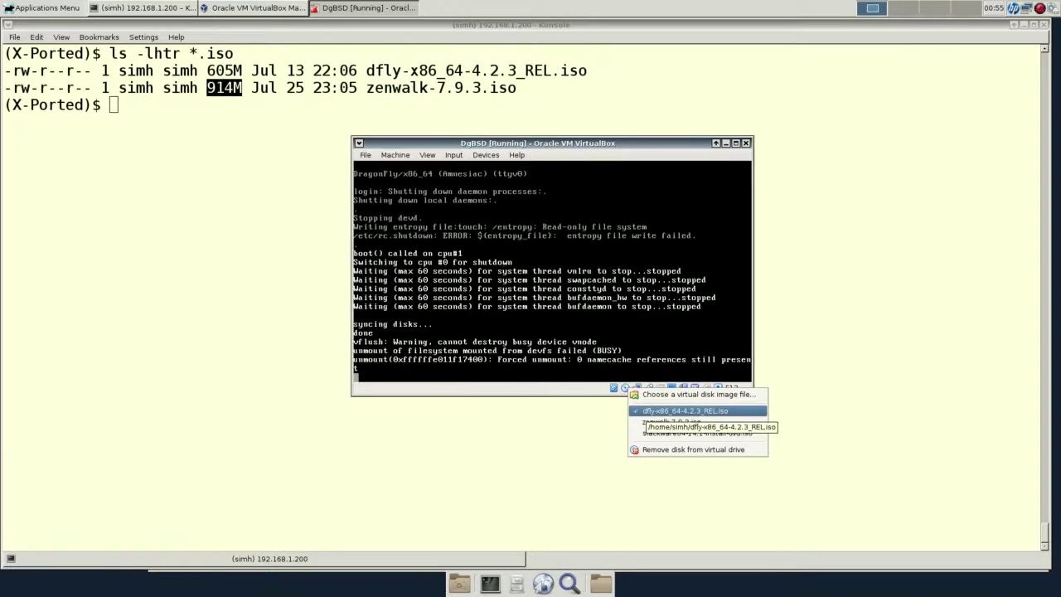
# Dismiss the empty disc image list and reboot the halted VM from its own disk.
pyautogui.click(655, 411)
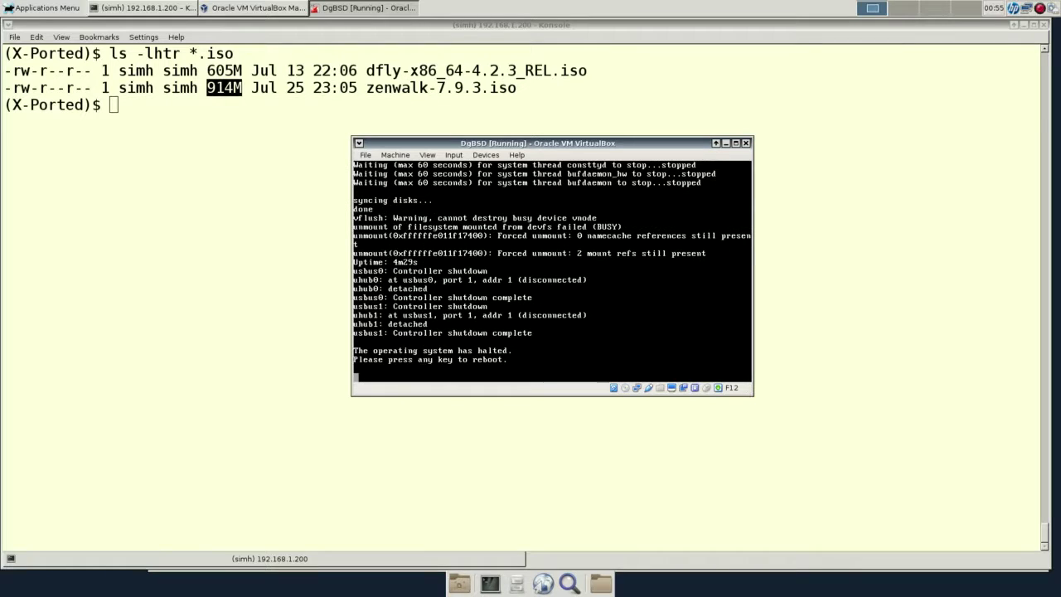
pyautogui.press('Return')
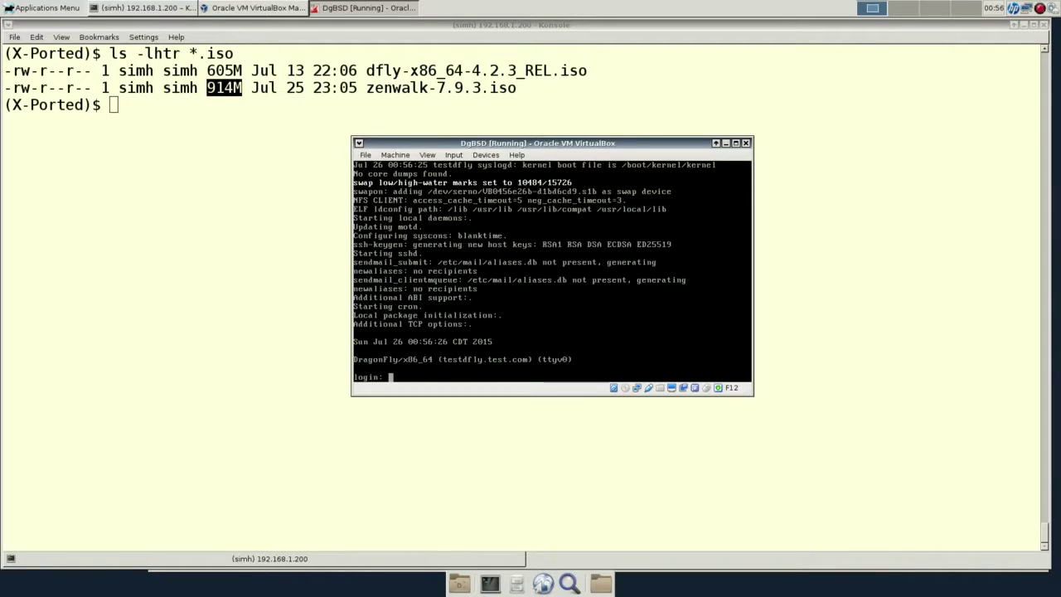
pyautogui.write('root')
pyautogui.press('Return')
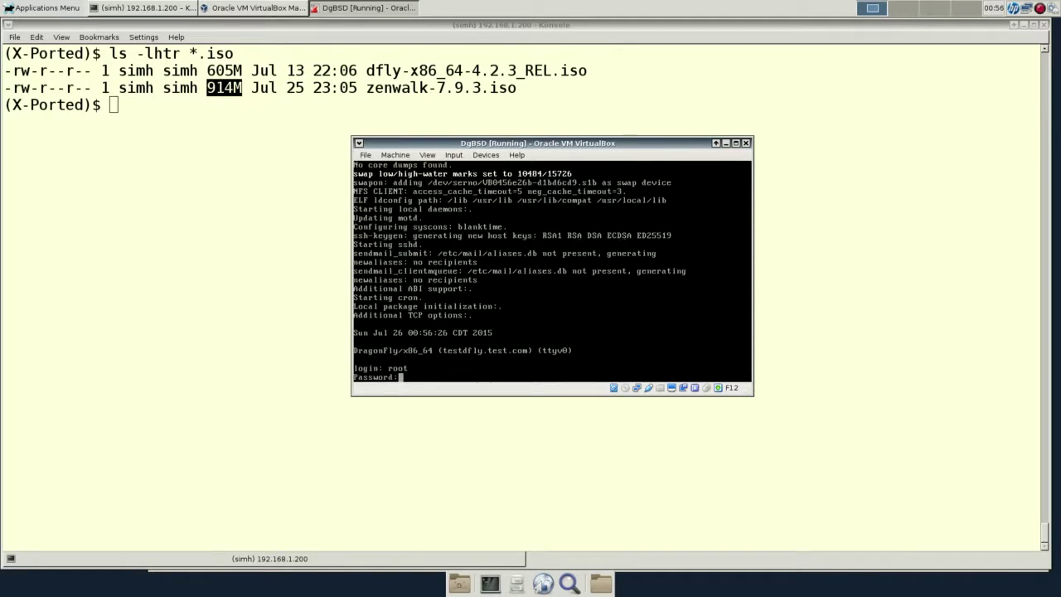
pyautogui.press('Return')
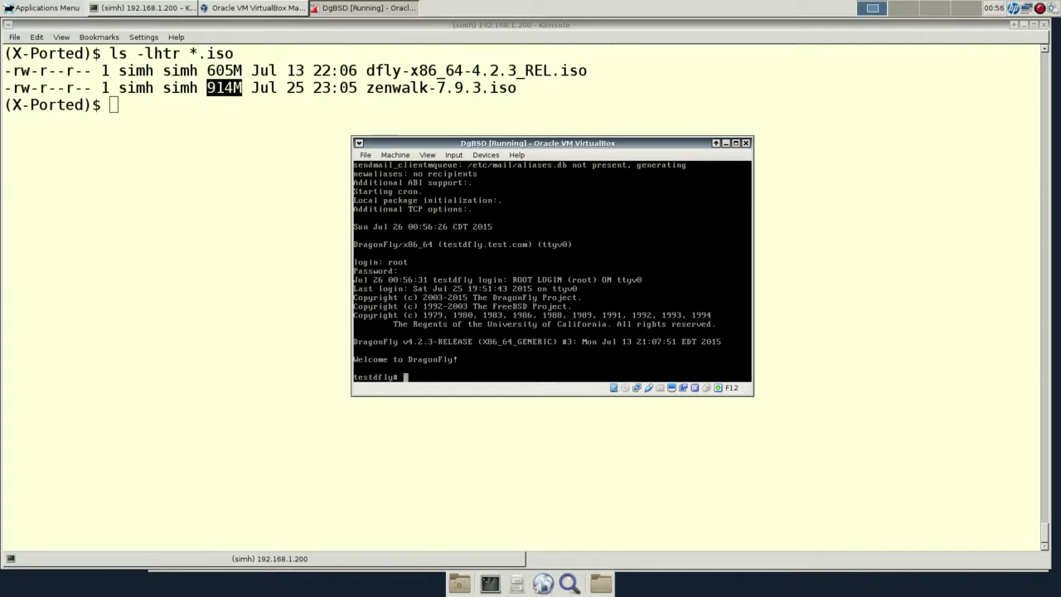
pyautogui.hotkey('alt', 'Tab')
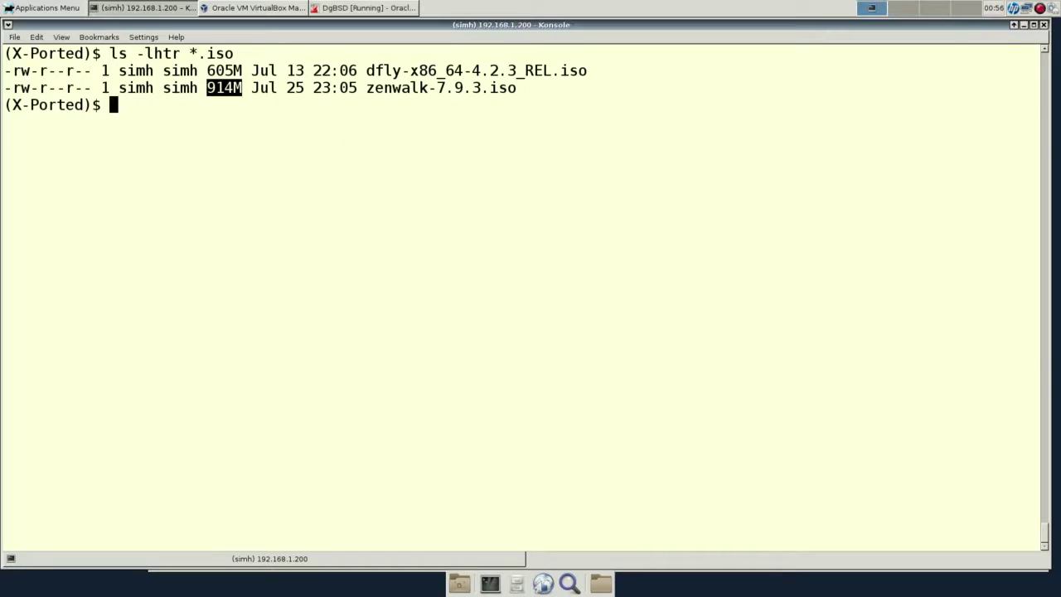
pyautogui.write('ssh simh@192.168.1.')
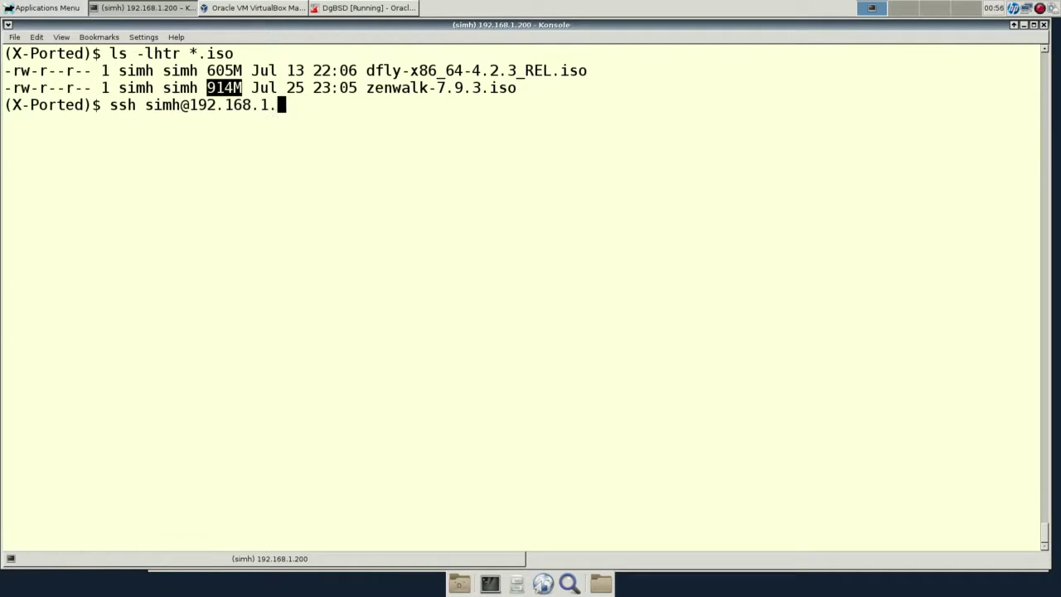
pyautogui.write('211')
pyautogui.press('Return')
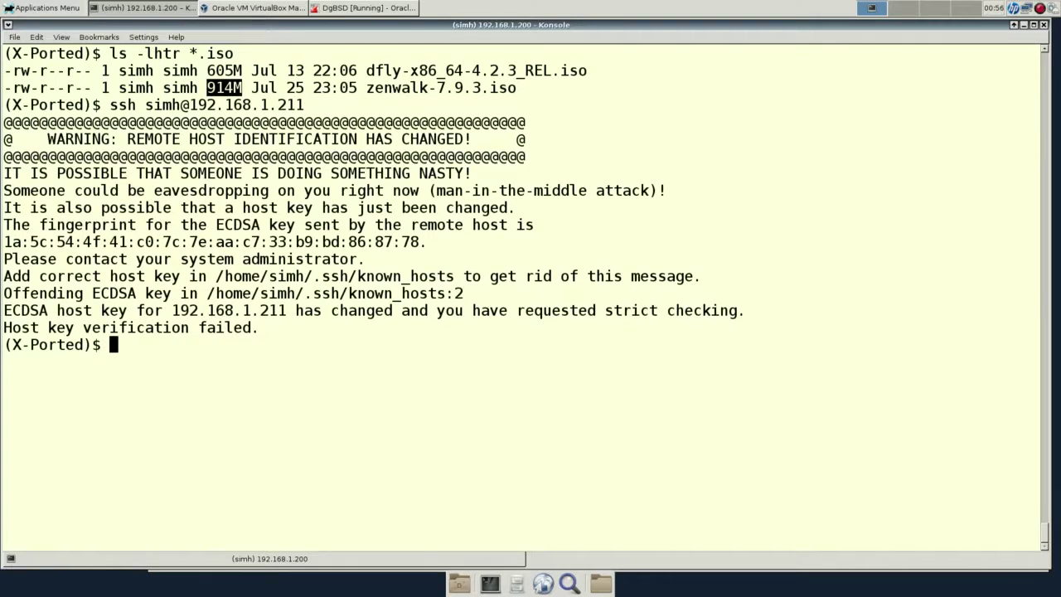
# Delete the stale ~/.ssh/known_hosts file holding the old host key.
pyautogui.write('vi ~/.ssh/n')
pyautogui.press('BackSpace')
pyautogui.write('k')
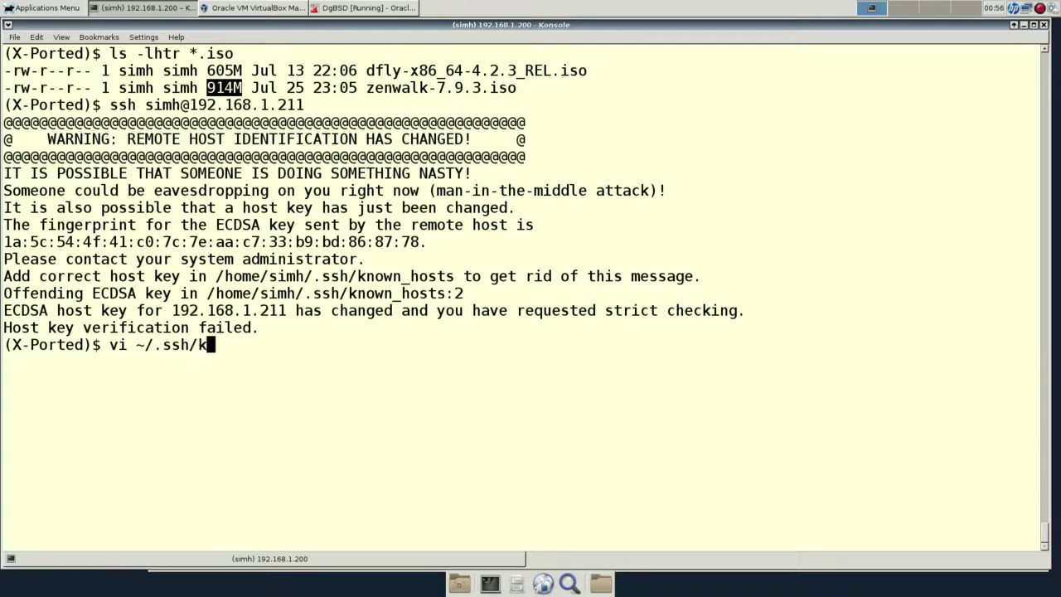
pyautogui.press('Tab')
pyautogui.hotkey('ctrl', 'c')
pyautogui.write('rm ~/.ssh/kn')
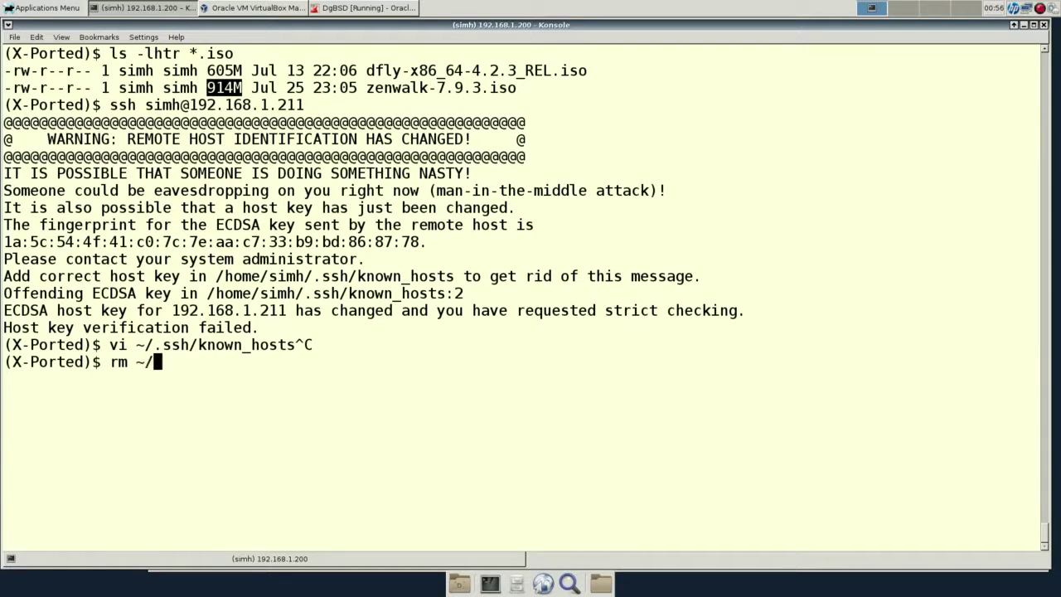
pyautogui.press('Tab')
pyautogui.press('Return')
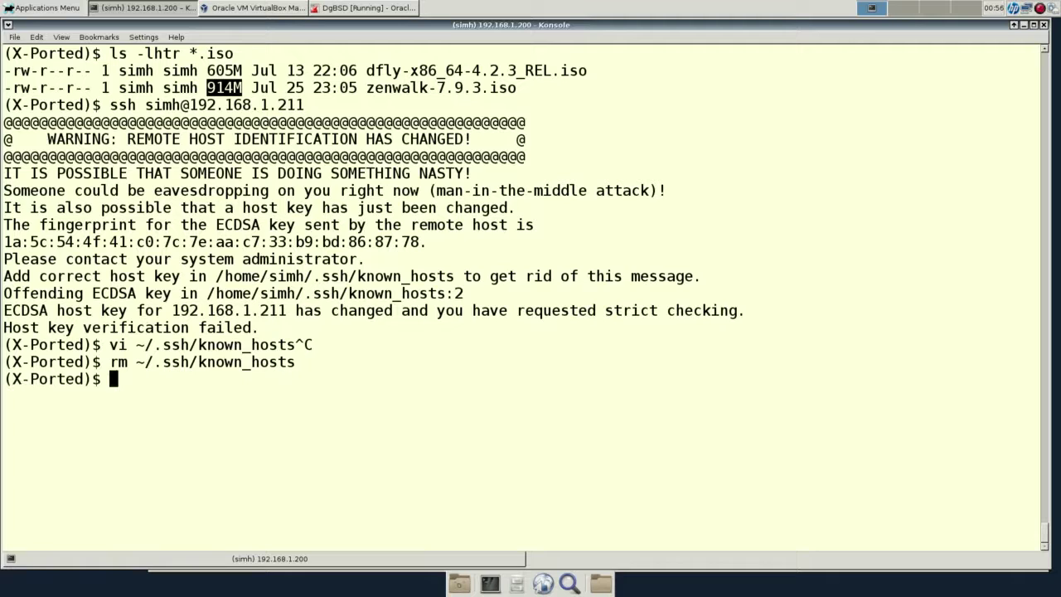
# Rerun the ssh to 192.168.1.211 and accept the VM's new host key with yes.
pyautogui.press('Up')
pyautogui.press('Up')
pyautogui.press('Return')
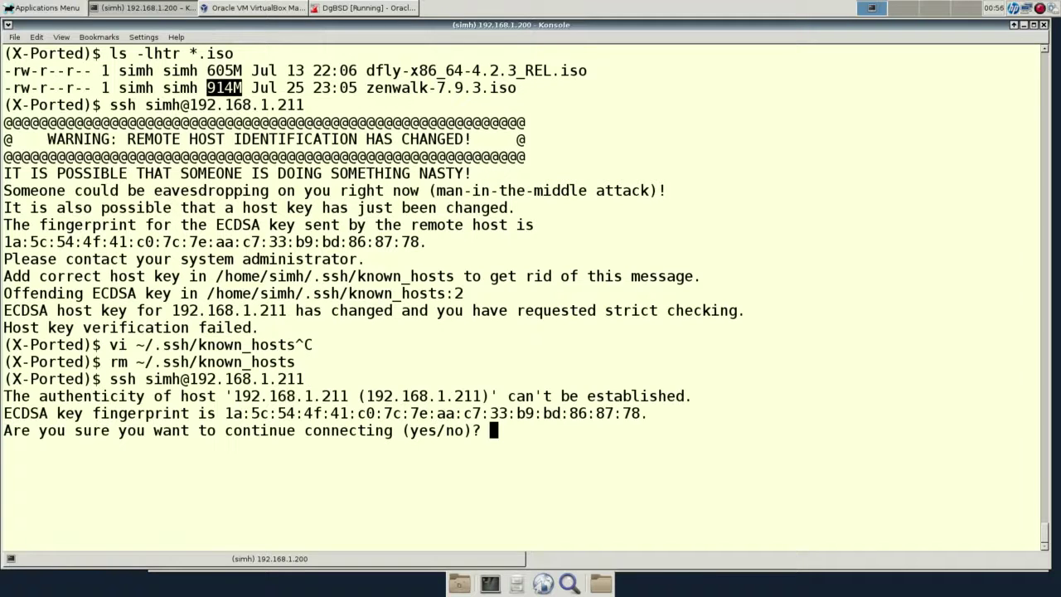
pyautogui.write('yes')
pyautogui.press('Return')
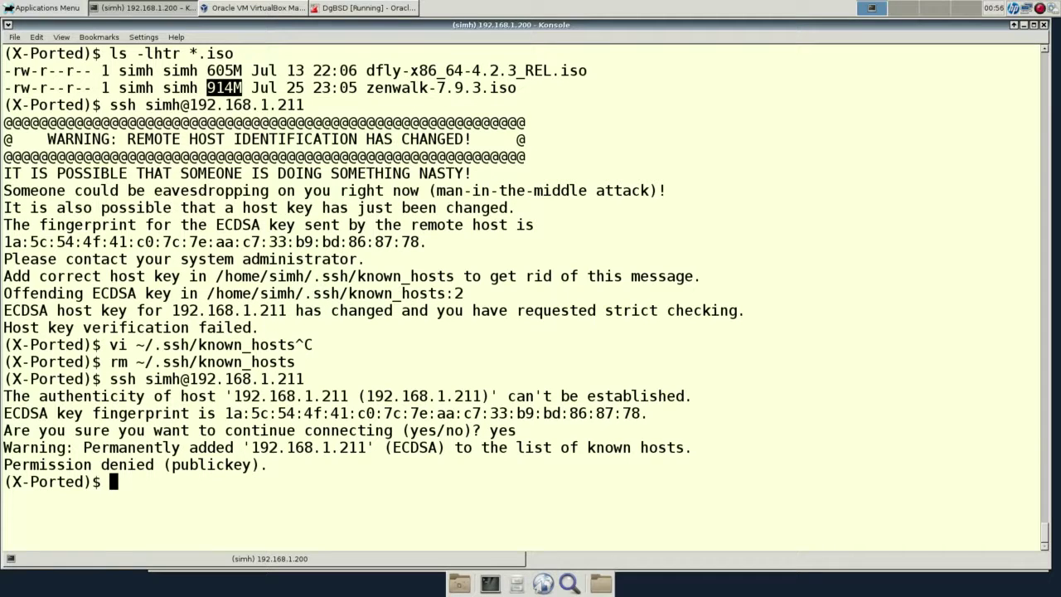
pyautogui.click(398, 8)
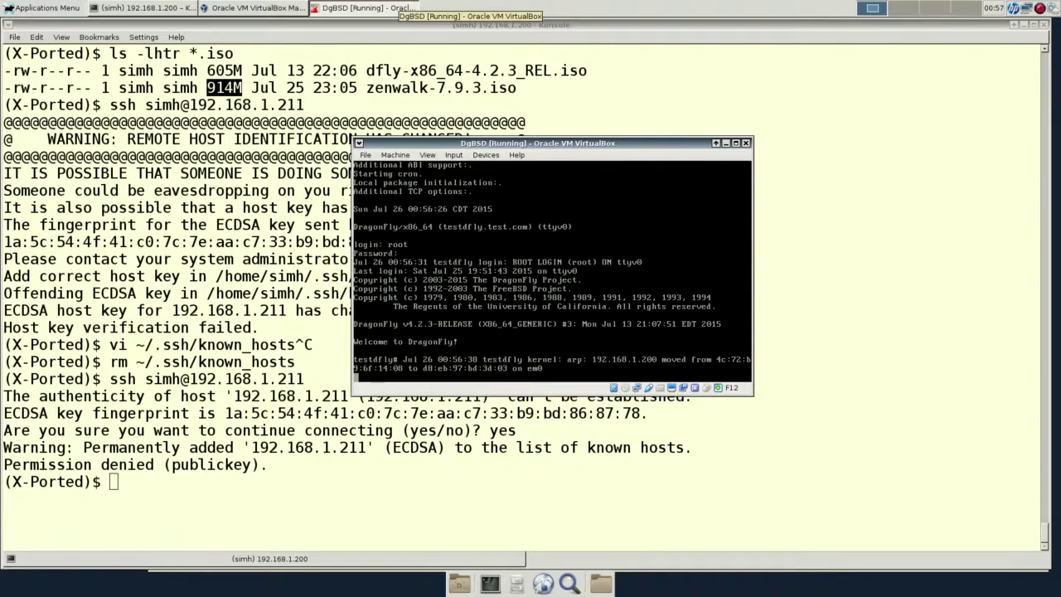
# Confirm sshd is running with ps -ef |grep sshd and review the dmesg boot messages.
pyautogui.press('Return')
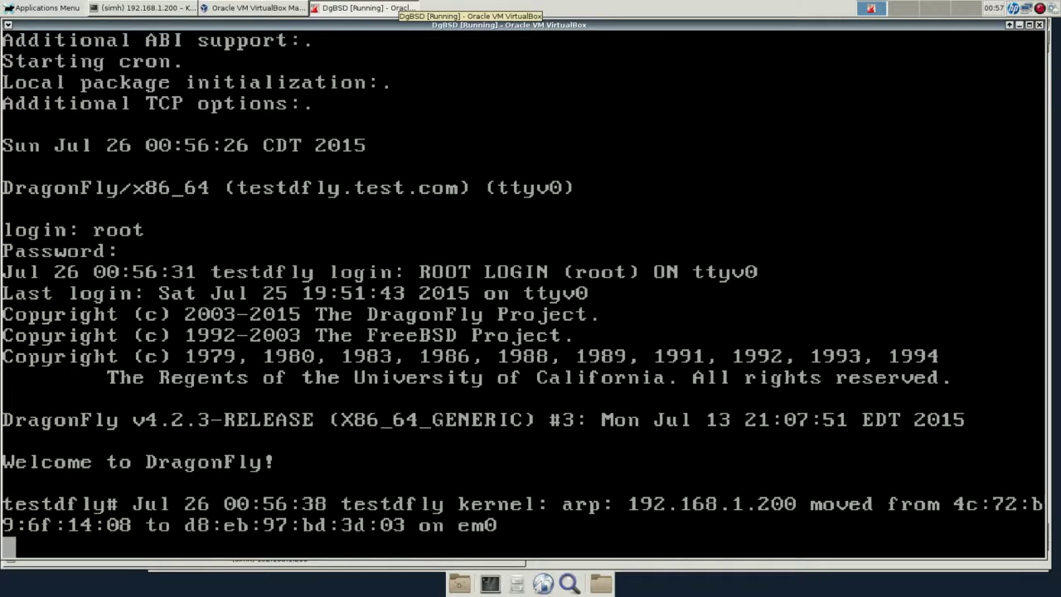
pyautogui.press('Return')
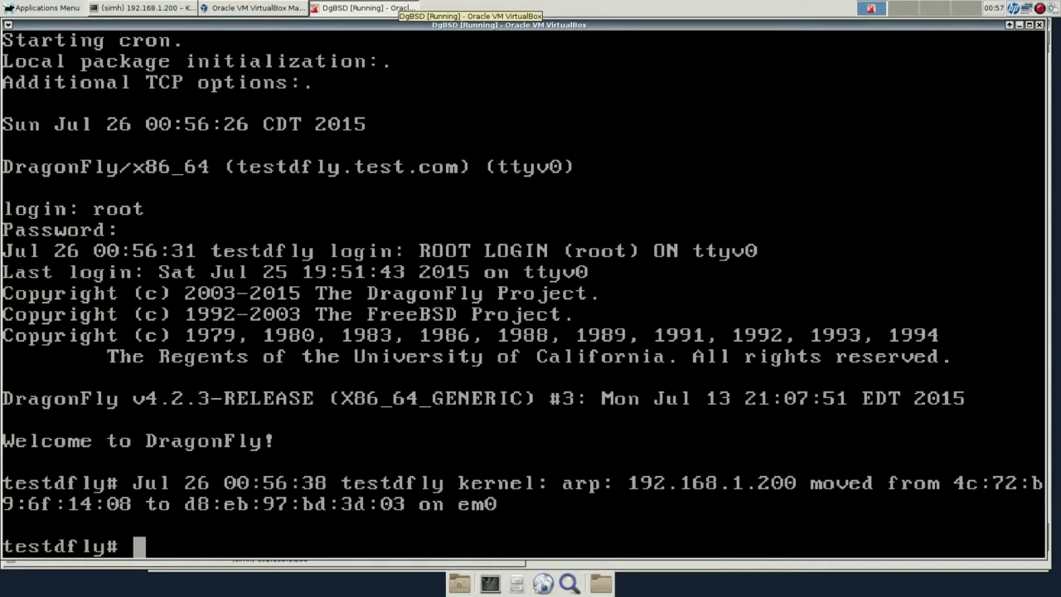
pyautogui.write('ps -ef |grep sshd')
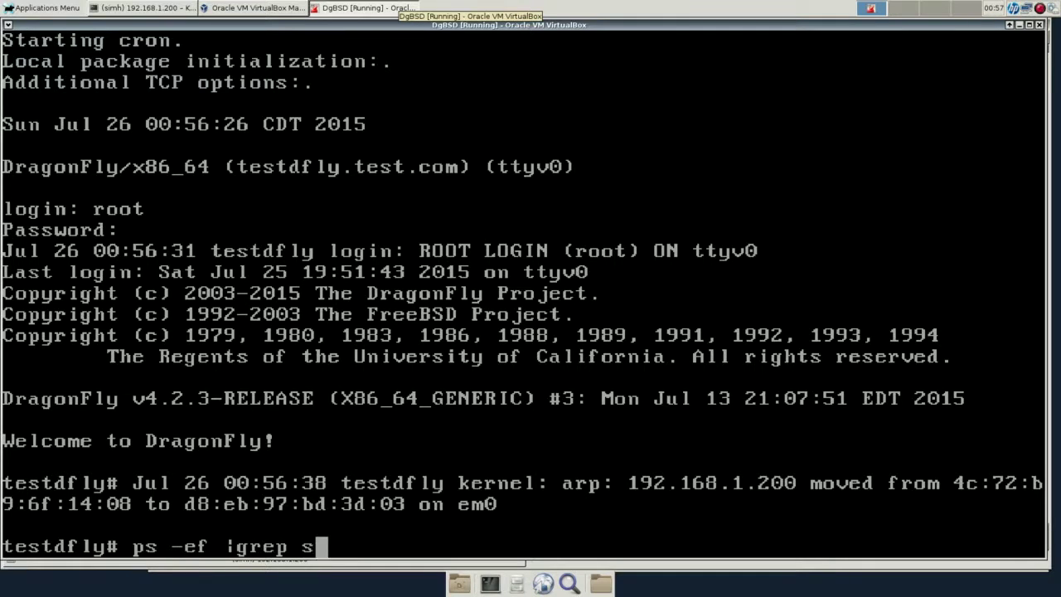
pyautogui.press('Return')
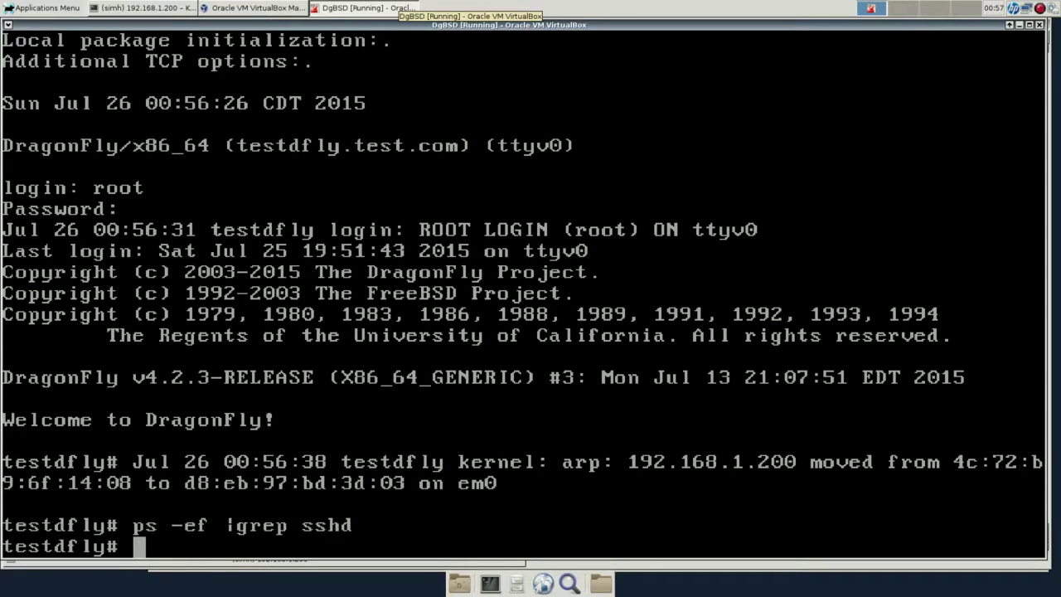
pyautogui.write('dmesg')
pyautogui.press('Return')
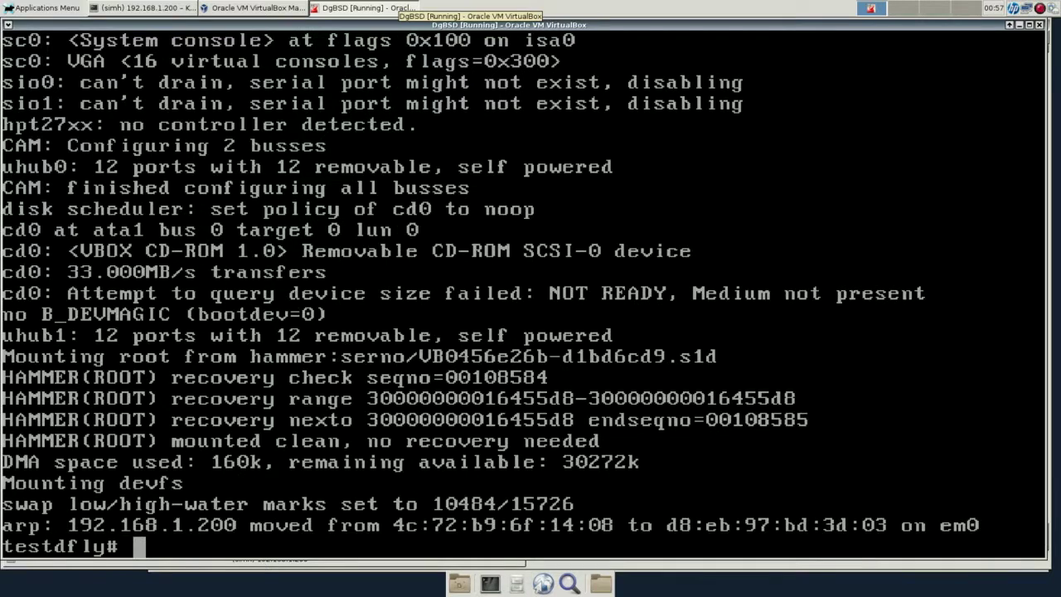
# Change into /etc/ssh, list its files, and open sshd_config in vi.
pyautogui.write('cd /etc')
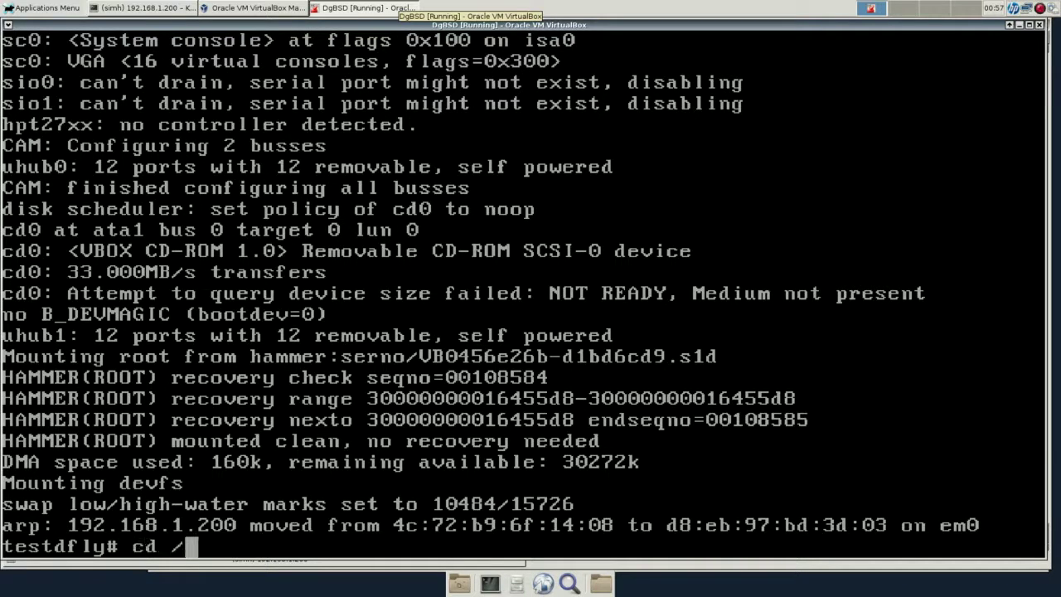
pyautogui.press('BackSpace')
pyautogui.press('BackSpace')
pyautogui.press('BackSpace')
pyautogui.write('etc/ssh')
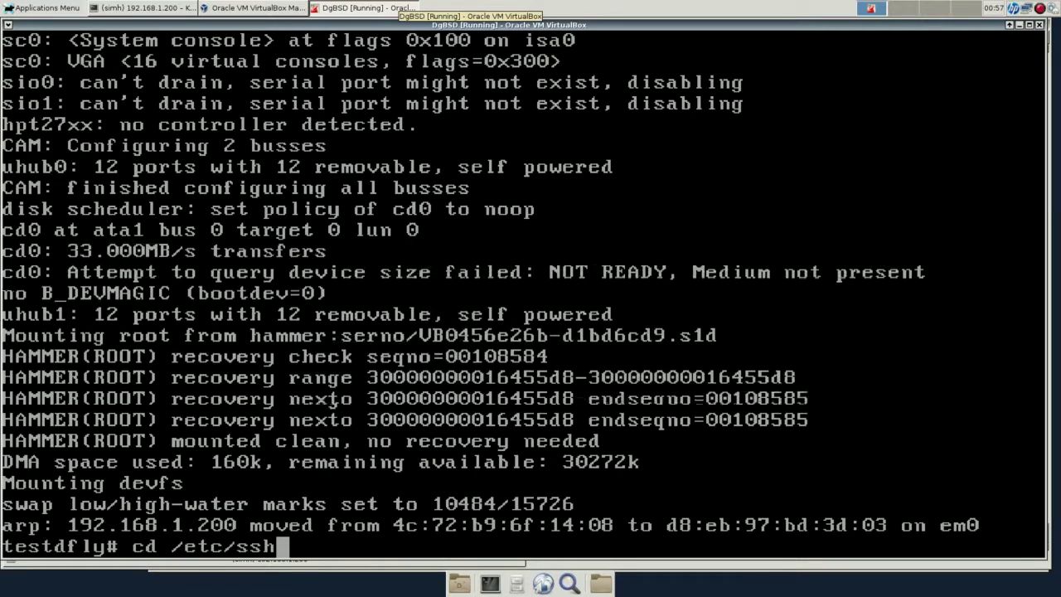
pyautogui.press('Return')
pyautogui.write('ls')
pyautogui.press('Return')
pyautogui.write('vi sshd')
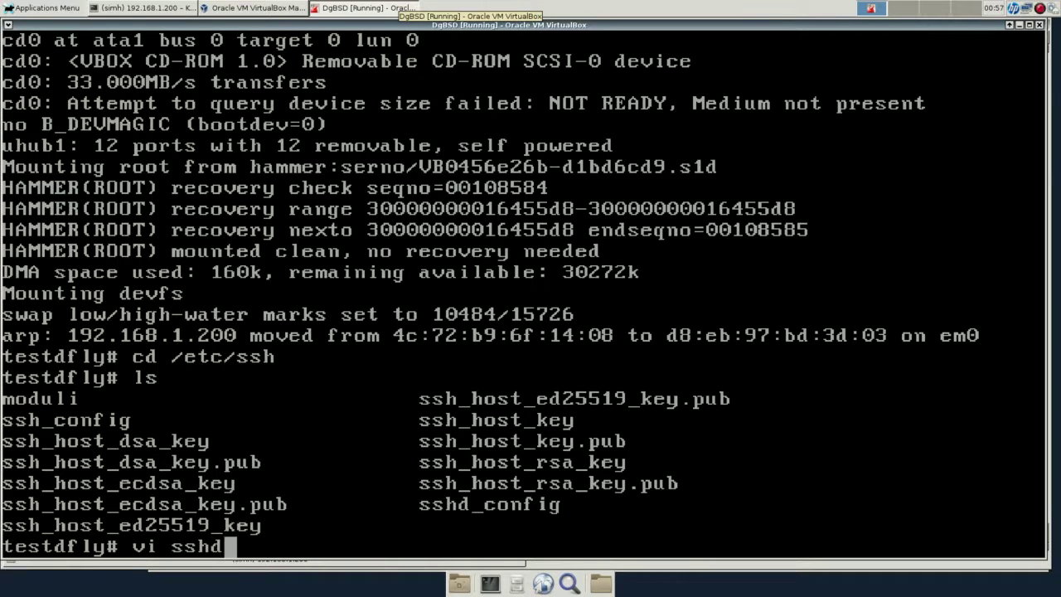
pyautogui.press('Tab')
pyautogui.press('Return')
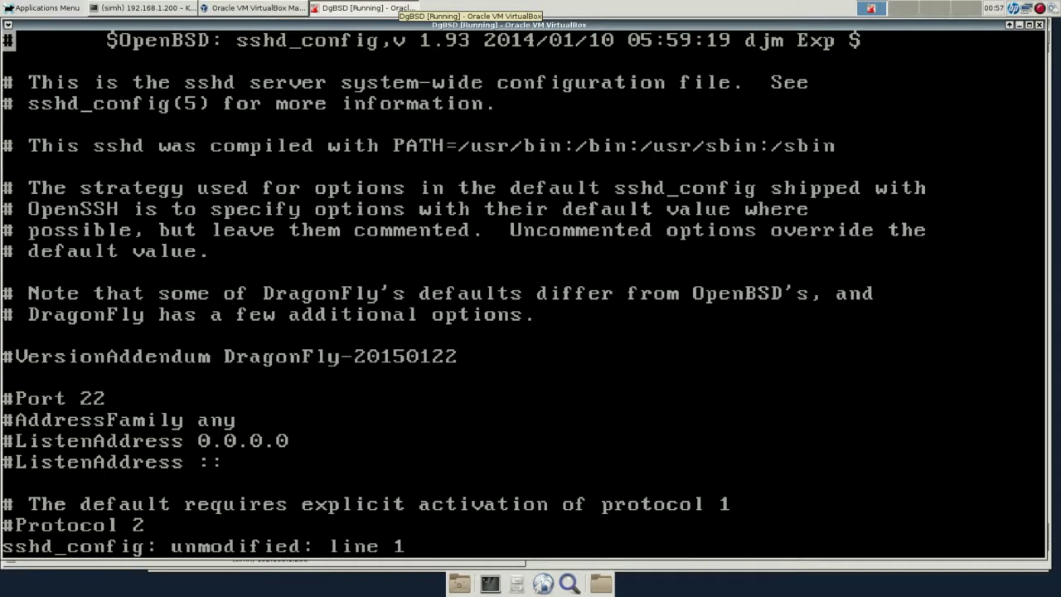
# Move down sshd_config past the HostKey settings to the PermitRootLogin line.
pyautogui.press('Down')
pyautogui.press('Down')
pyautogui.press('Down')
pyautogui.press('Down')
pyautogui.press('Down')
pyautogui.press('Down')
pyautogui.press('Down')
pyautogui.press('Down')
pyautogui.press('Down')
pyautogui.press('Down')
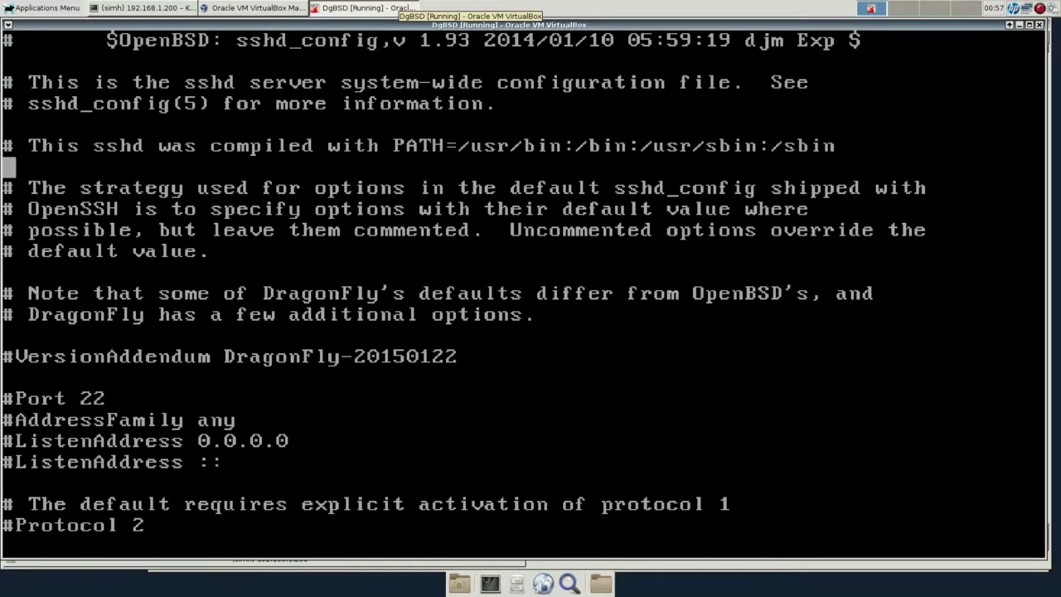
pyautogui.press('Down')
pyautogui.press('Down')
pyautogui.press('Down')
pyautogui.press('Down')
pyautogui.press('Down')
pyautogui.press('Down')
pyautogui.press('Down')
pyautogui.press('Down')
pyautogui.press('Down')
pyautogui.press('Down')
pyautogui.press('Down')
pyautogui.press('Down')
pyautogui.press('Down')
pyautogui.press('Down')
pyautogui.press('Down')
pyautogui.press('Down')
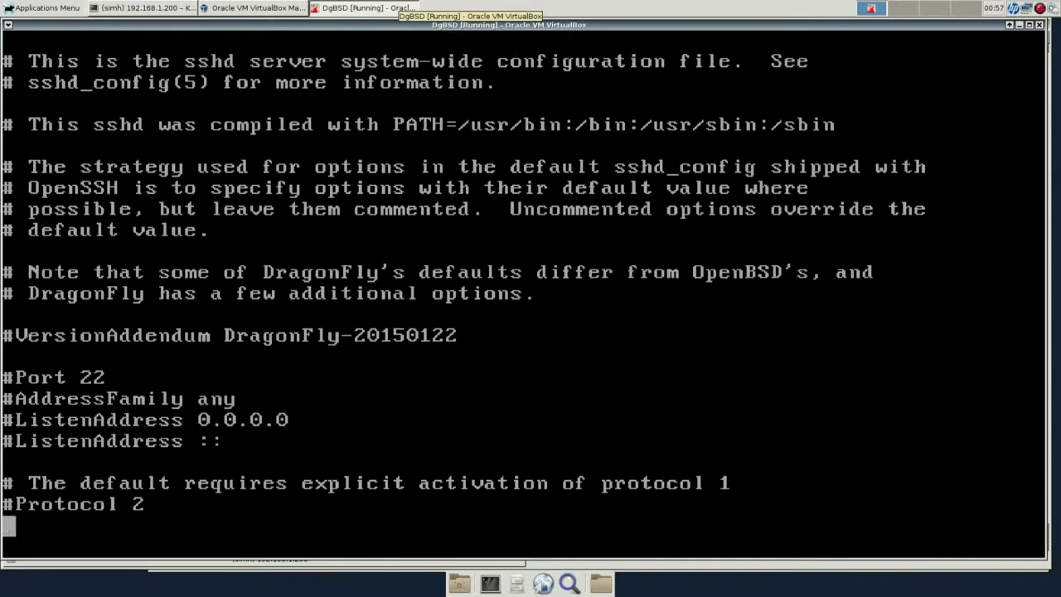
pyautogui.press('Down')
pyautogui.press('Down')
pyautogui.press('Down')
pyautogui.press('Down')
pyautogui.press('Down')
pyautogui.press('Down')
pyautogui.press('Down')
pyautogui.press('Down')
pyautogui.press('Down')
pyautogui.press('Down')
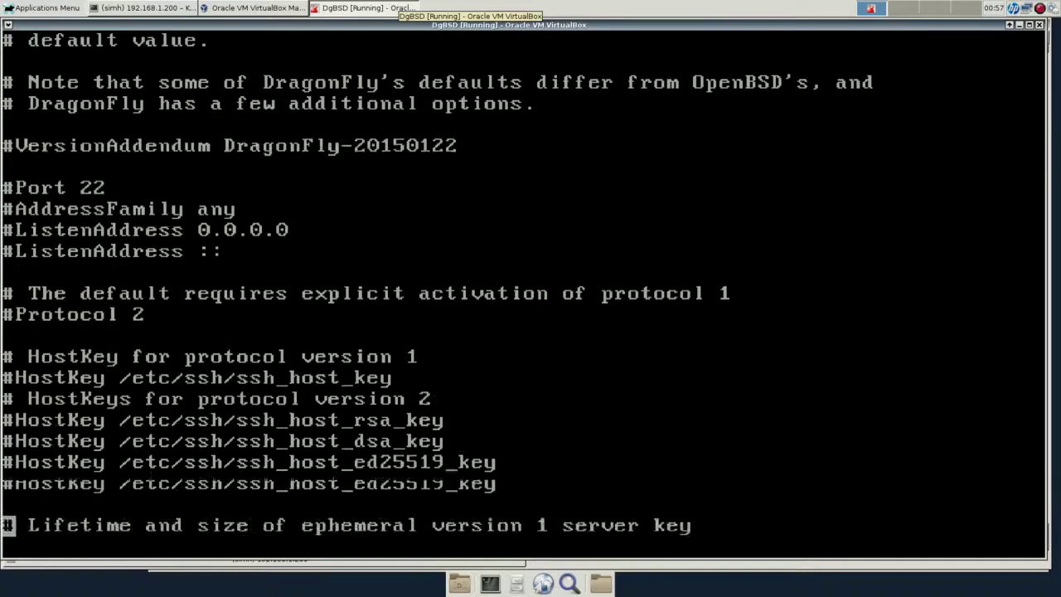
pyautogui.press('Down')
pyautogui.press('Down')
pyautogui.press('Down')
pyautogui.press('Down')
pyautogui.press('Down')
pyautogui.press('Down')
pyautogui.press('Down')
pyautogui.press('Down')
pyautogui.press('Down')
pyautogui.press('Down')
pyautogui.press('Down')
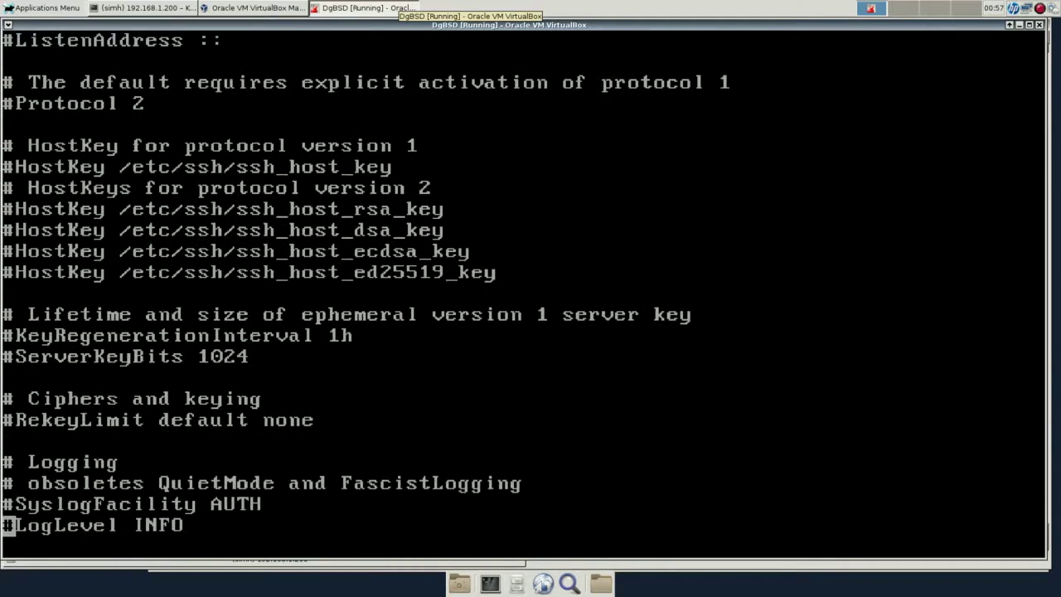
pyautogui.press('Down')
pyautogui.press('Down')
pyautogui.press('Down')
pyautogui.press('Down')
pyautogui.press('Down')
pyautogui.press('Down')
pyautogui.press('Down')
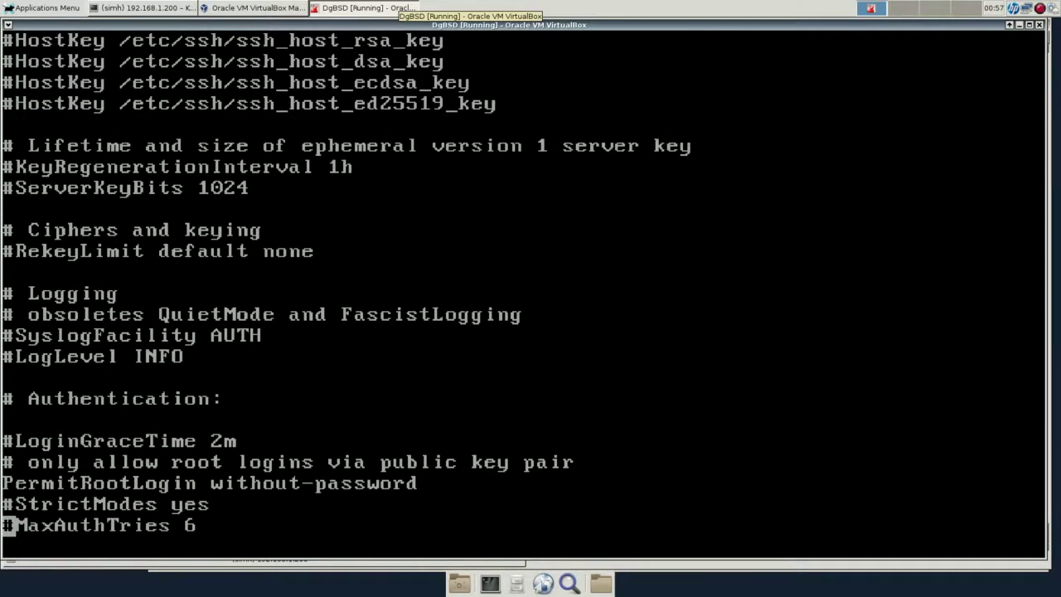
pyautogui.press('Up')
pyautogui.press('Up')
pyautogui.press('Up')
pyautogui.press('Up')
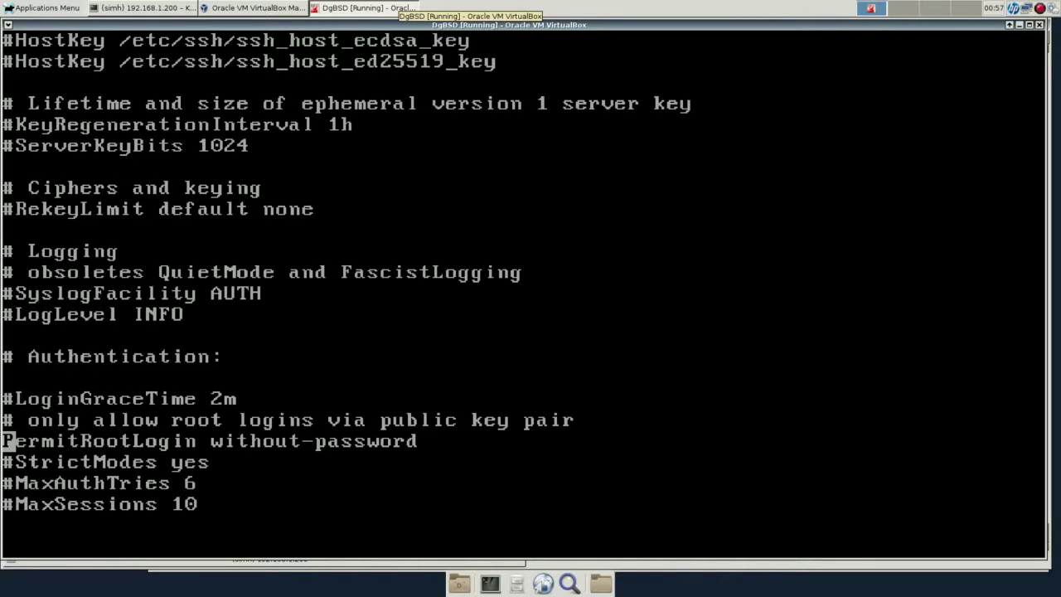
# Continue past the authorized keys and Kerberos options, then settle on PasswordAuthentication's value.
pyautogui.press('Down')
pyautogui.press('Down')
pyautogui.press('Down')
pyautogui.press('Down')
pyautogui.press('Down')
pyautogui.press('Down')
pyautogui.press('Down')
pyautogui.press('Down')
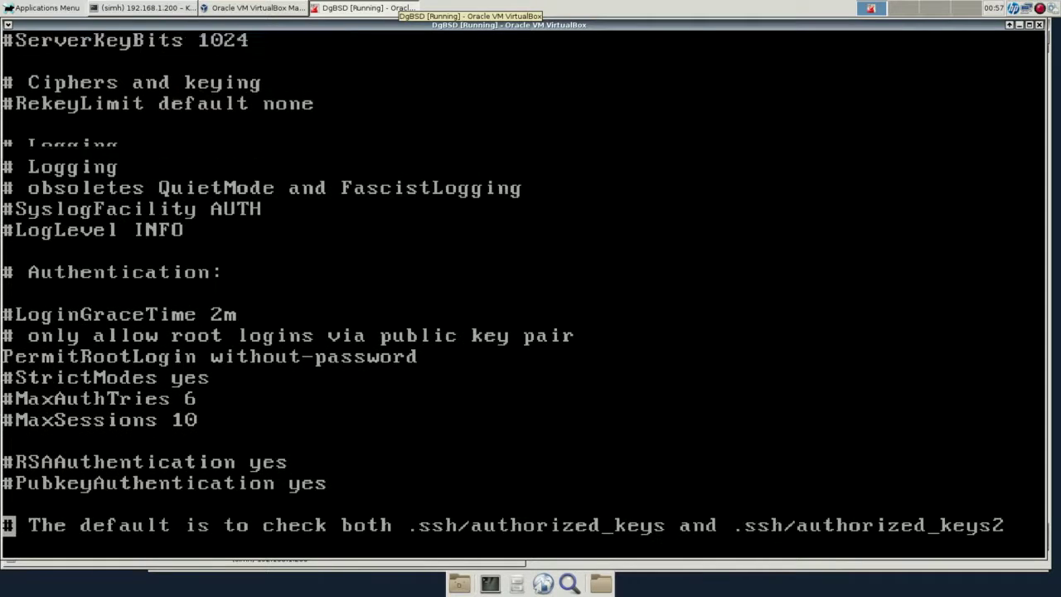
pyautogui.press('Down')
pyautogui.press('Down')
pyautogui.press('Down')
pyautogui.press('Down')
pyautogui.press('Down')
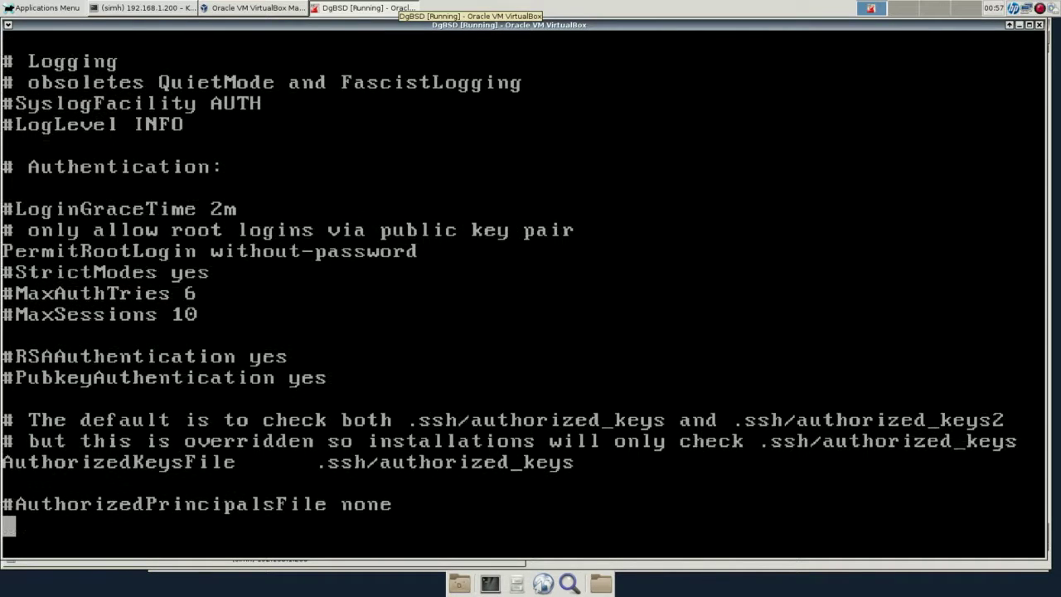
pyautogui.press('Down')
pyautogui.press('Down')
pyautogui.press('Down')
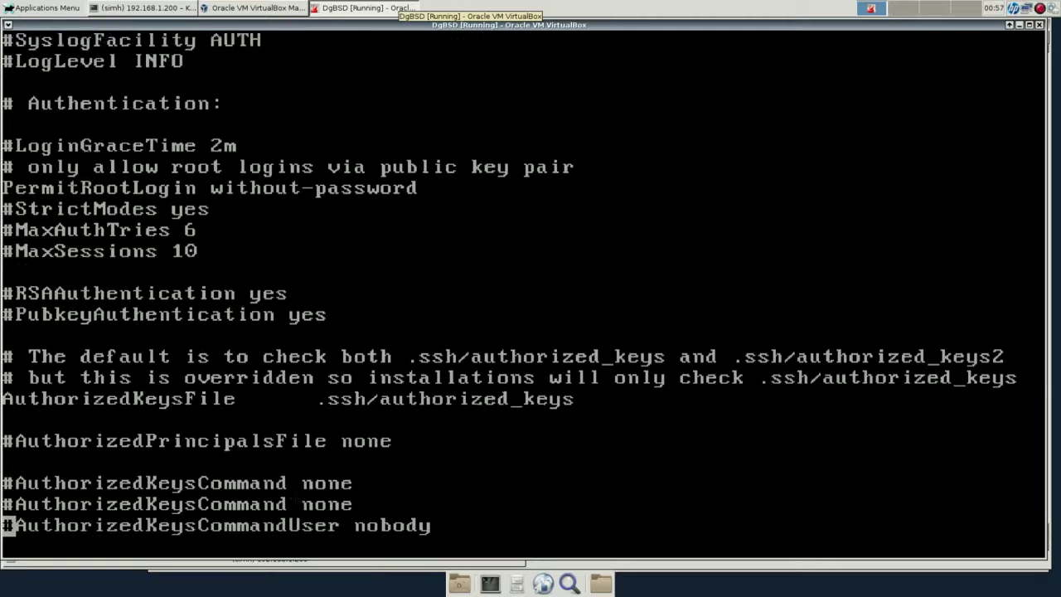
pyautogui.press('Down')
pyautogui.press('Down')
pyautogui.press('Down')
pyautogui.press('Down')
pyautogui.press('Down')
pyautogui.press('Down')
pyautogui.press('Down')
pyautogui.press('Down')
pyautogui.press('Down')
pyautogui.press('Down')
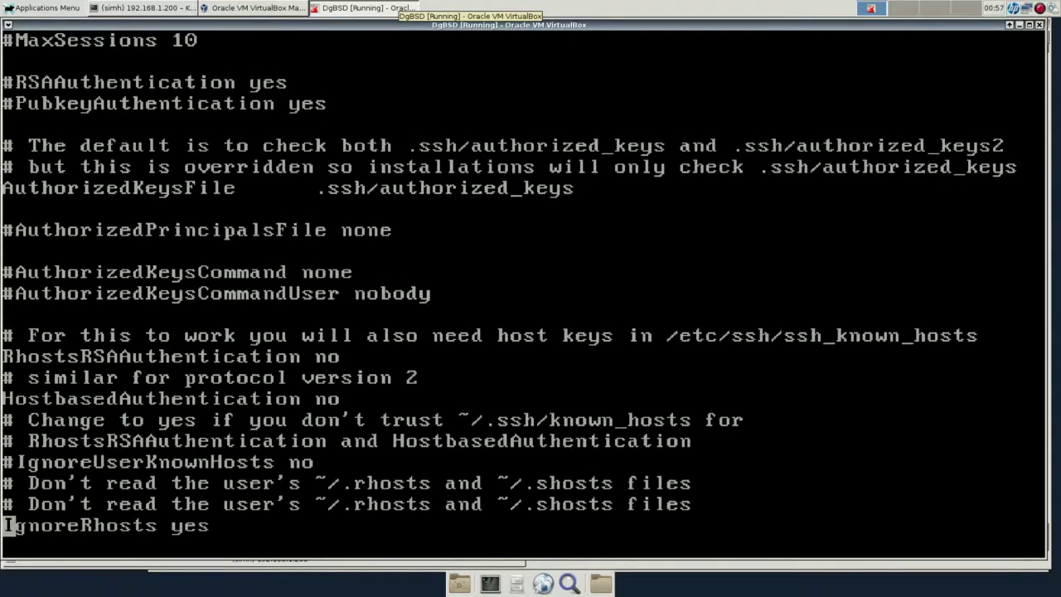
pyautogui.press('Down')
pyautogui.press('Down')
pyautogui.press('Down')
pyautogui.press('Down')
pyautogui.press('Down')
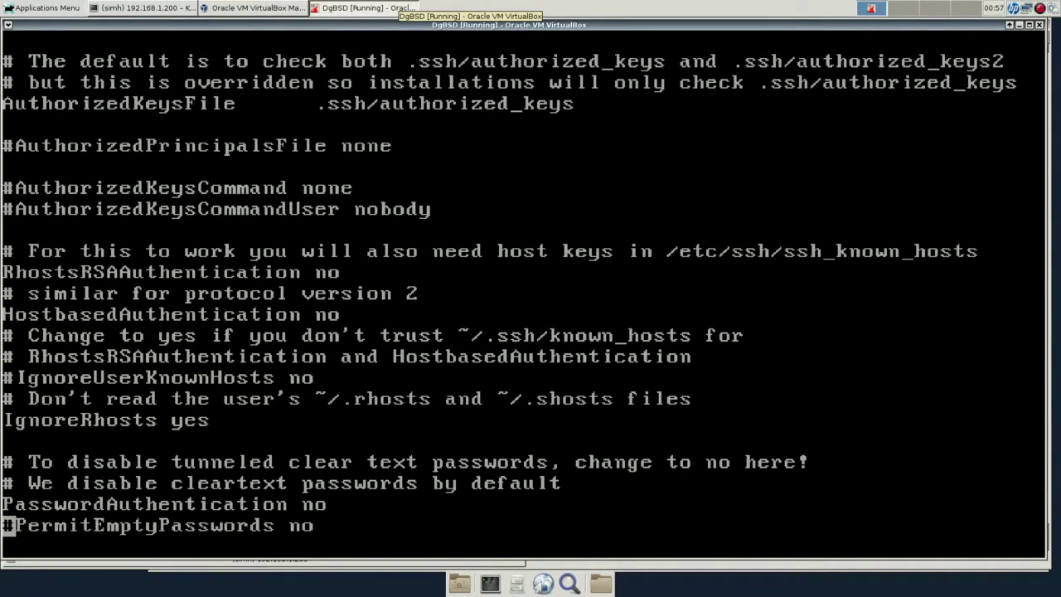
pyautogui.press('Down')
pyautogui.press('Down')
pyautogui.press('Down')
pyautogui.press('Down')
pyautogui.press('Down')
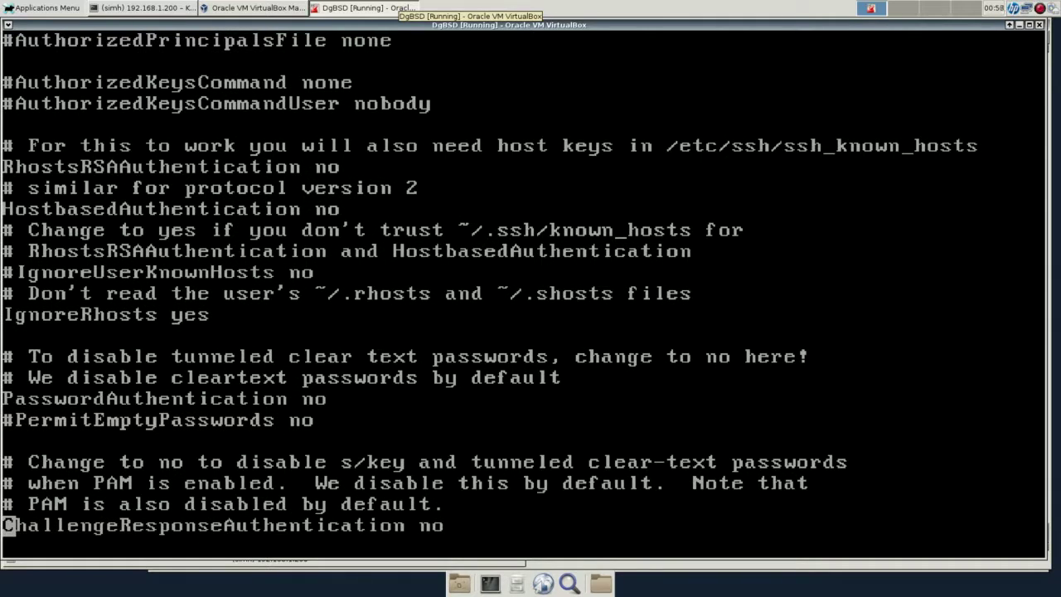
pyautogui.press('Down')
pyautogui.press('Down')
pyautogui.press('Down')
pyautogui.press('Down')
pyautogui.press('Down')
pyautogui.press('Down')
pyautogui.press('Down')
pyautogui.press('Down')
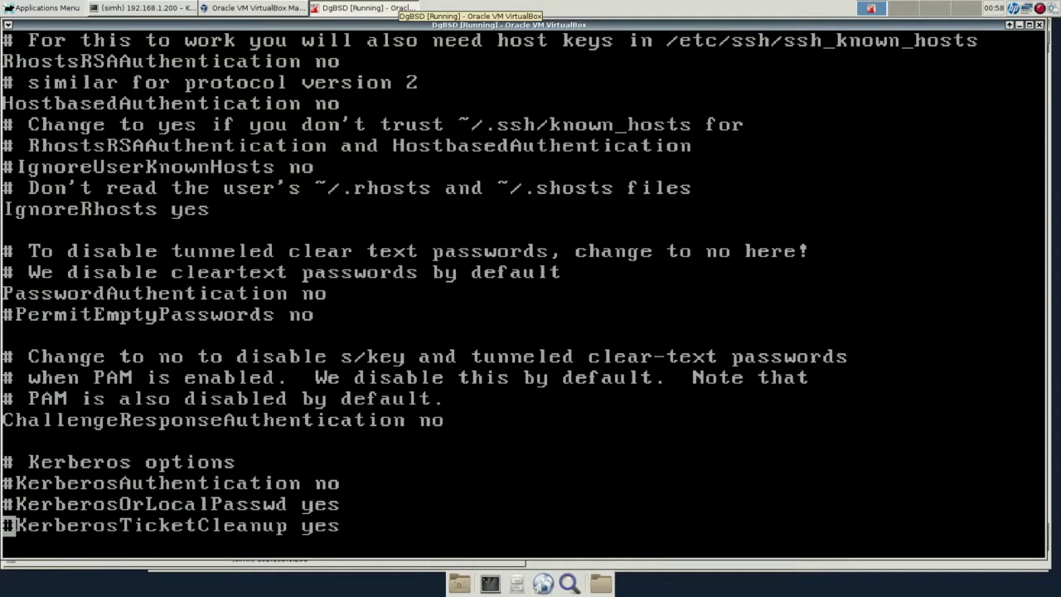
pyautogui.press('Down')
pyautogui.press('Up')
pyautogui.press('Up')
pyautogui.press('Up')
pyautogui.press('Up')
pyautogui.press('Up')
pyautogui.press('Up')
pyautogui.press('Up')
pyautogui.press('Up')
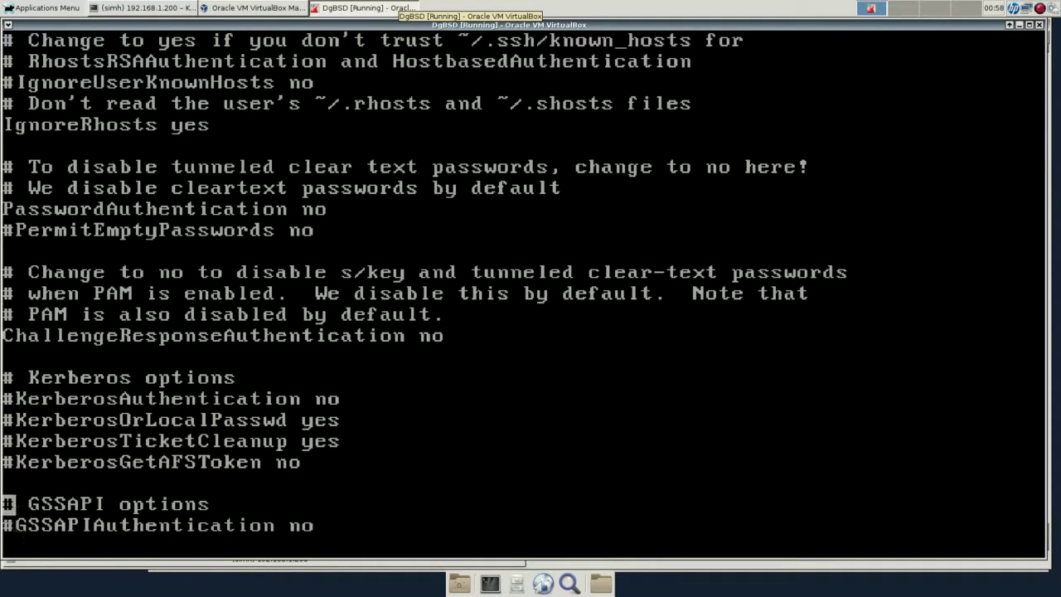
pyautogui.press('Up')
pyautogui.press('Up')
pyautogui.press('Up')
pyautogui.press('Up')
pyautogui.press('Up')
pyautogui.press('Up')
pyautogui.press('Up')
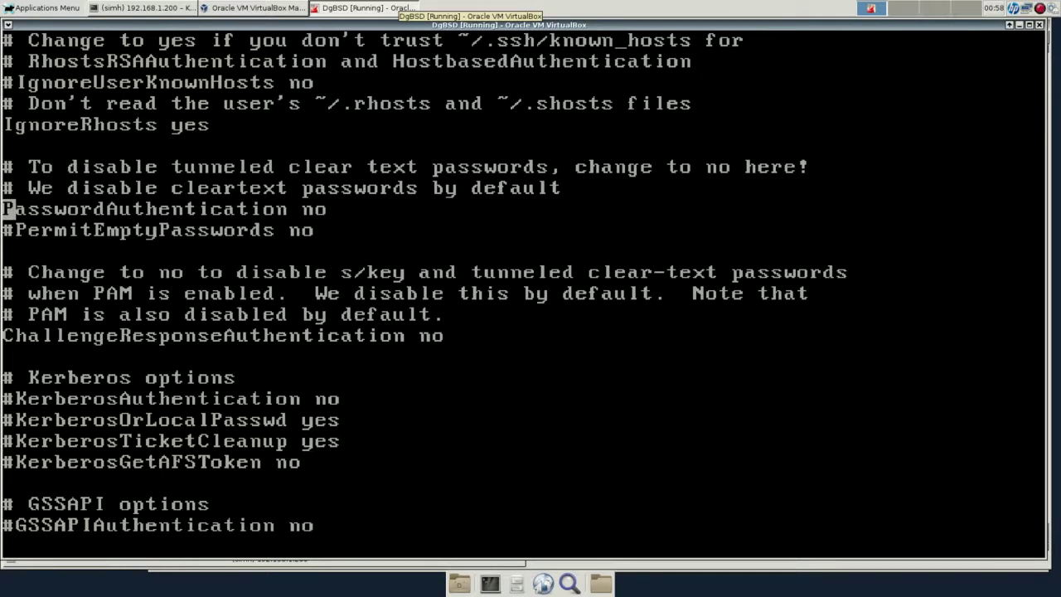
pyautogui.press('Right')
pyautogui.press('Right')
pyautogui.press('Right')
pyautogui.press('Right')
pyautogui.press('Right')
pyautogui.press('Right')
pyautogui.press('Right')
pyautogui.press('Right')
pyautogui.press('Right')
pyautogui.press('Right')
pyautogui.press('Right')
pyautogui.press('Right')
pyautogui.press('Right')
pyautogui.press('Right')
pyautogui.press('Right')
pyautogui.press('Right')
pyautogui.press('Right')
pyautogui.press('Right')
pyautogui.press('Right')
pyautogui.press('Right')
pyautogui.press('Right')
pyautogui.press('Right')
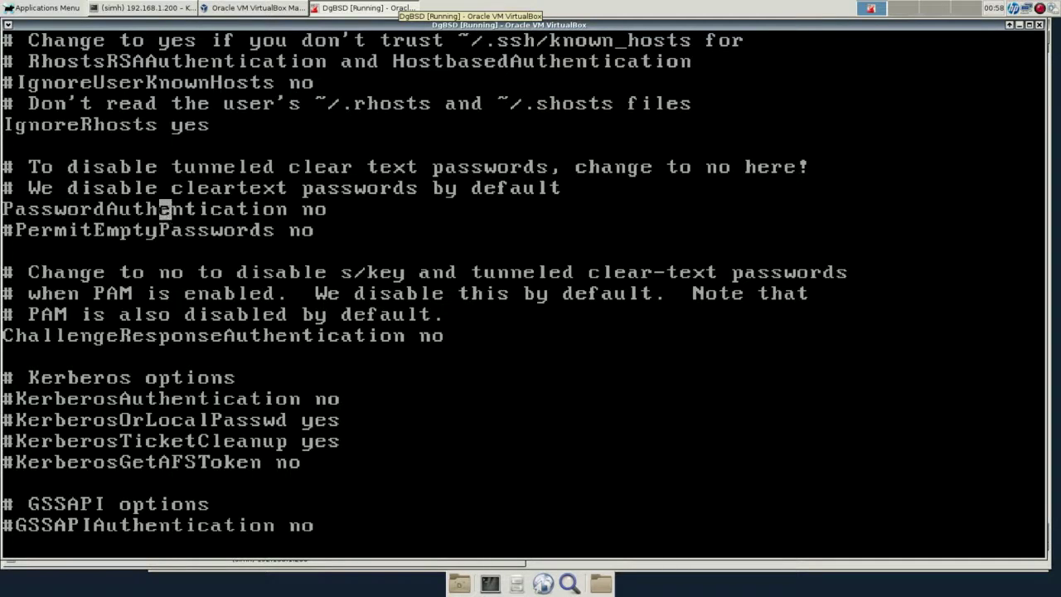
pyautogui.press('Right')
# Change PasswordAuthentication from no to yes and save sshd_config with :wq.
pyautogui.press('x')
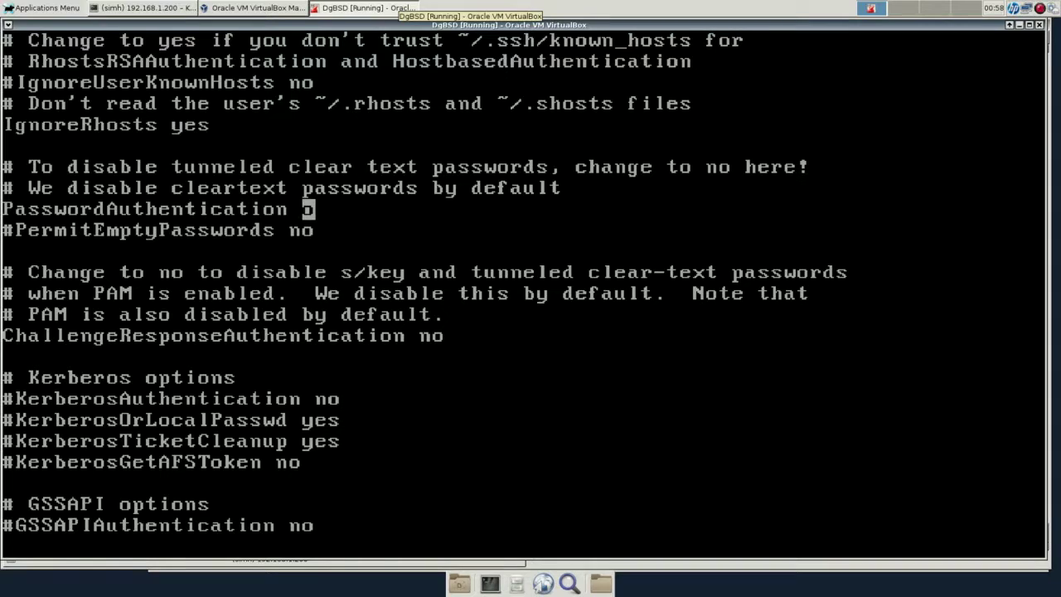
pyautogui.press('x')
pyautogui.write('ayes')
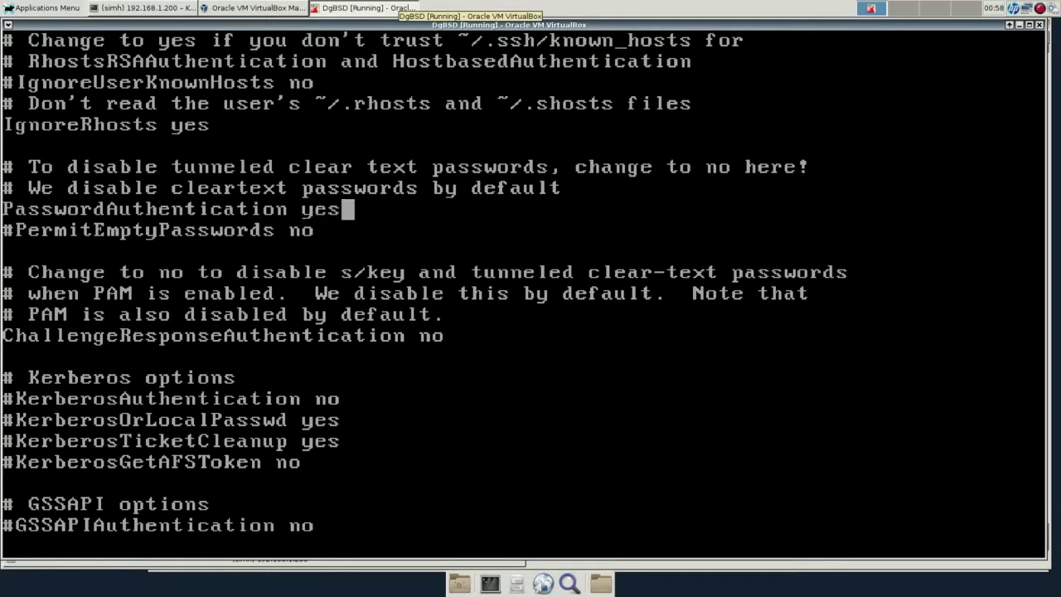
pyautogui.press('Escape')
pyautogui.hotkey('shift', ':')
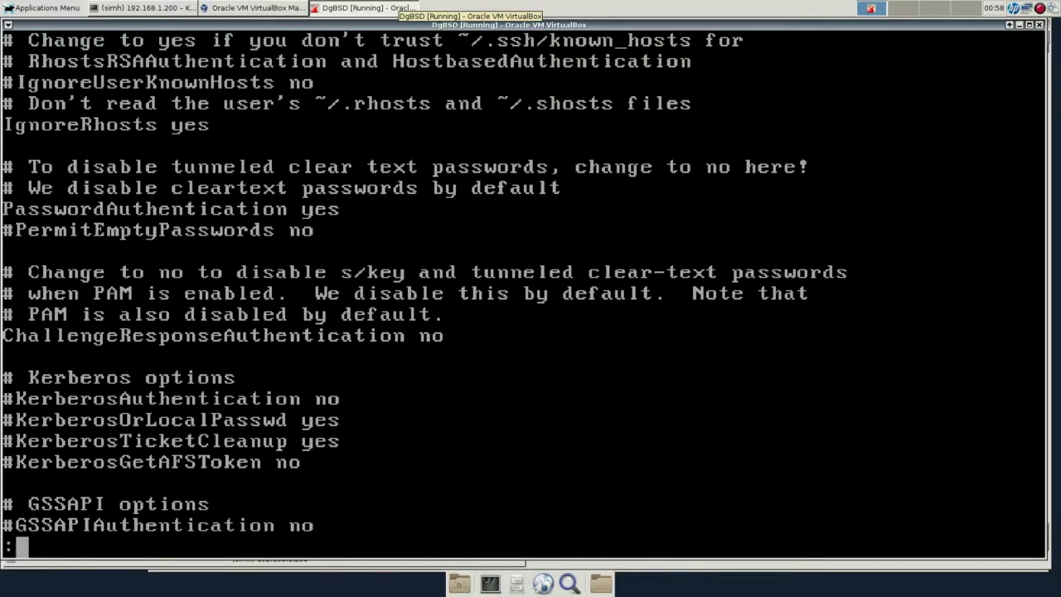
pyautogui.write('wq')
pyautogui.press('Return')
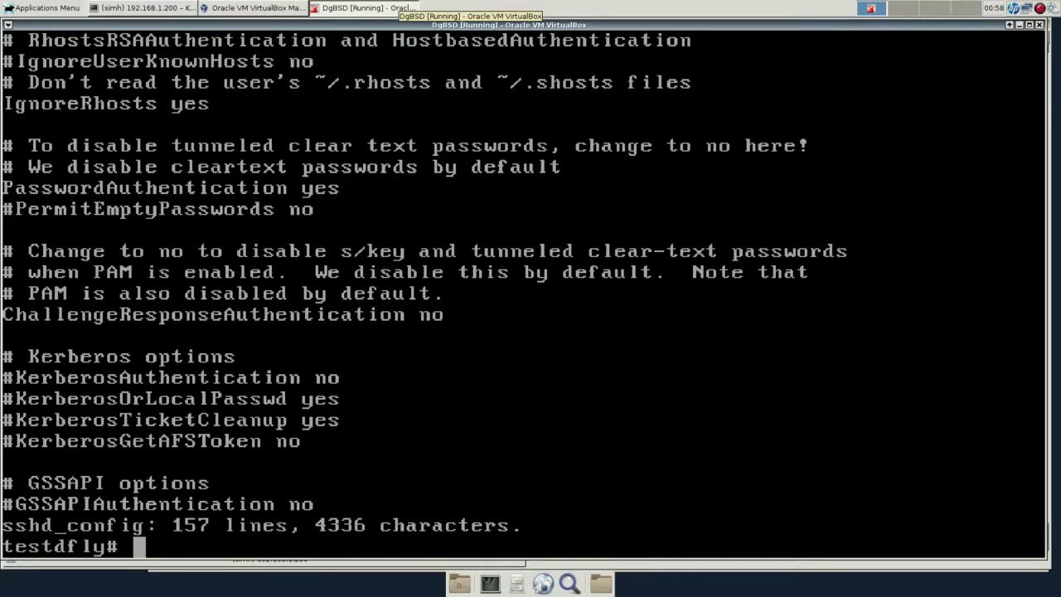
# Restart the SSH daemon with ./sshd restart from /etc/rc.d.
pyautogui.write('cd /etc/rc.d')
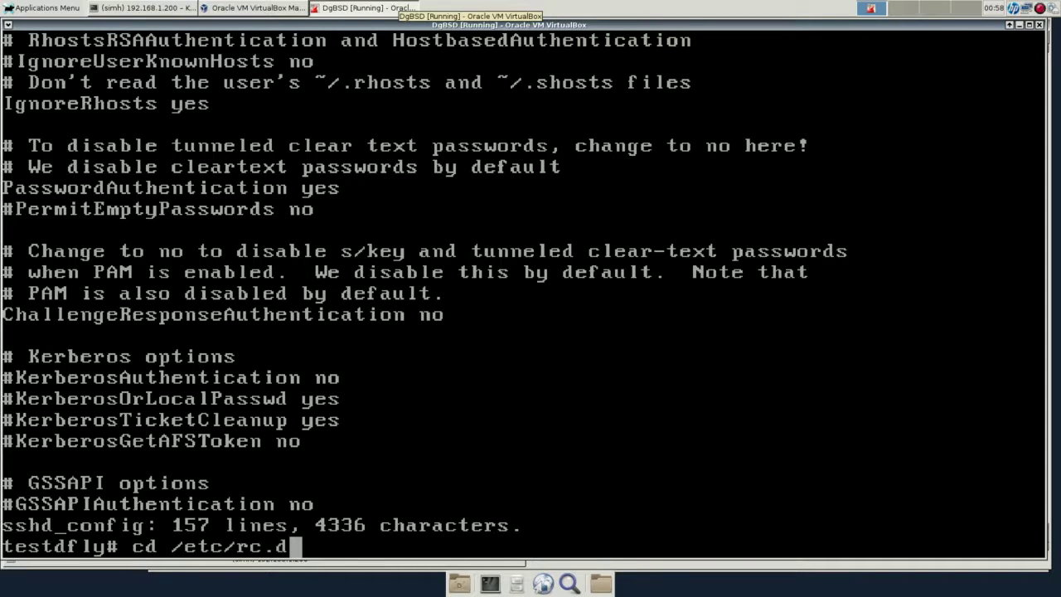
pyautogui.press('Return')
pyautogui.write('ls')
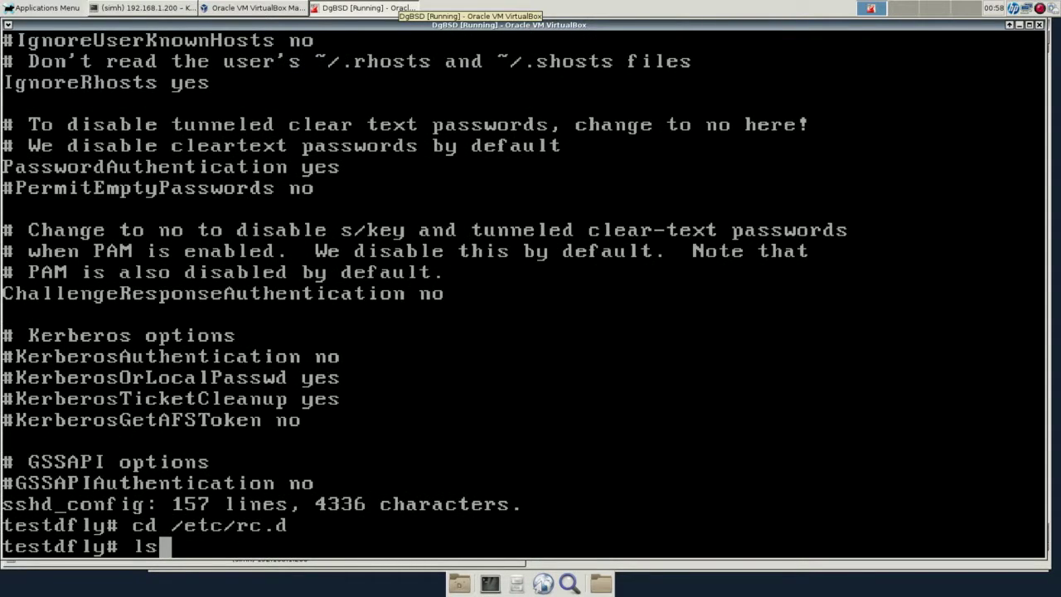
pyautogui.press('Return')
pyautogui.write('.')
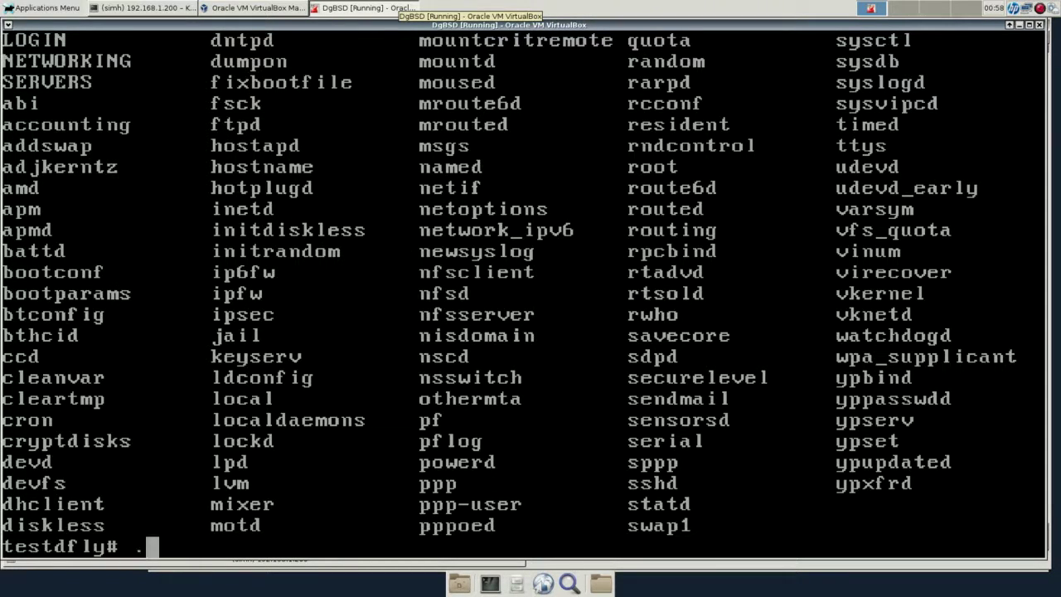
pyautogui.write('/sshd restart')
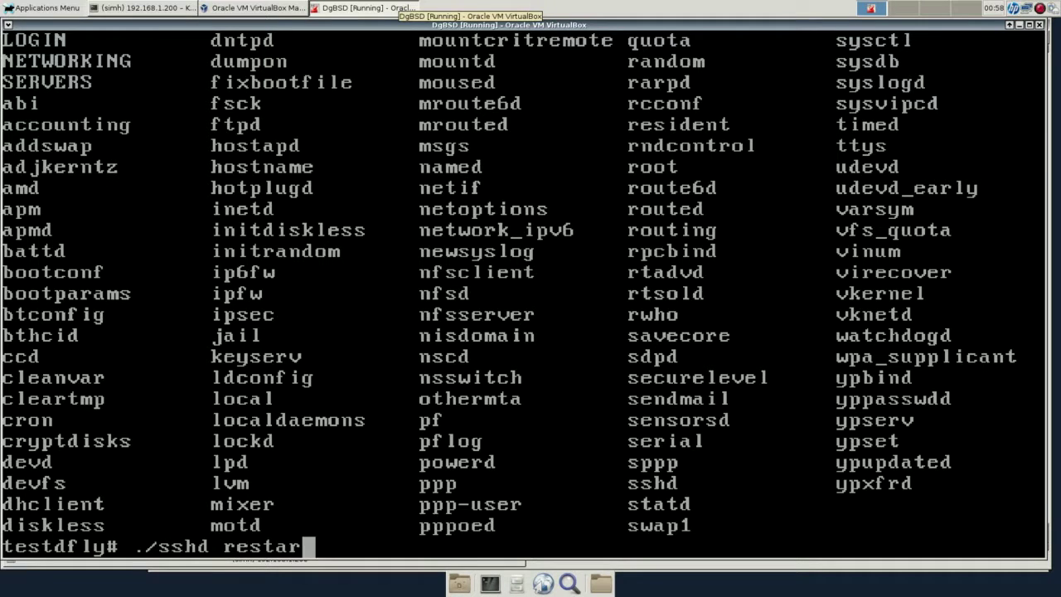
pyautogui.press('Return')
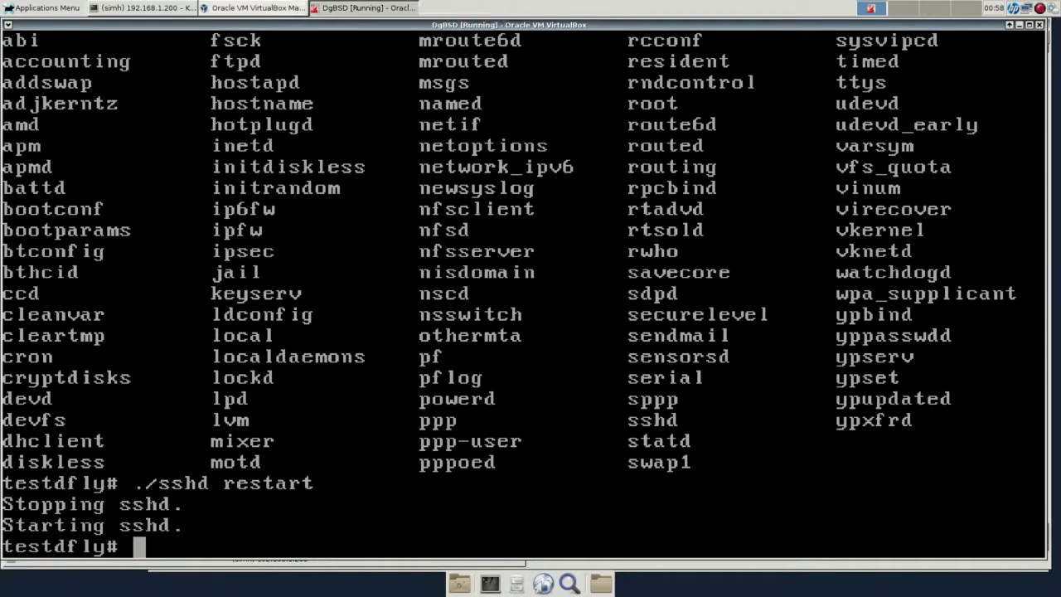
pyautogui.click(149, 8)
# Log into testdfly over SSH and check its disk usage with df -h.
pyautogui.press('Up')
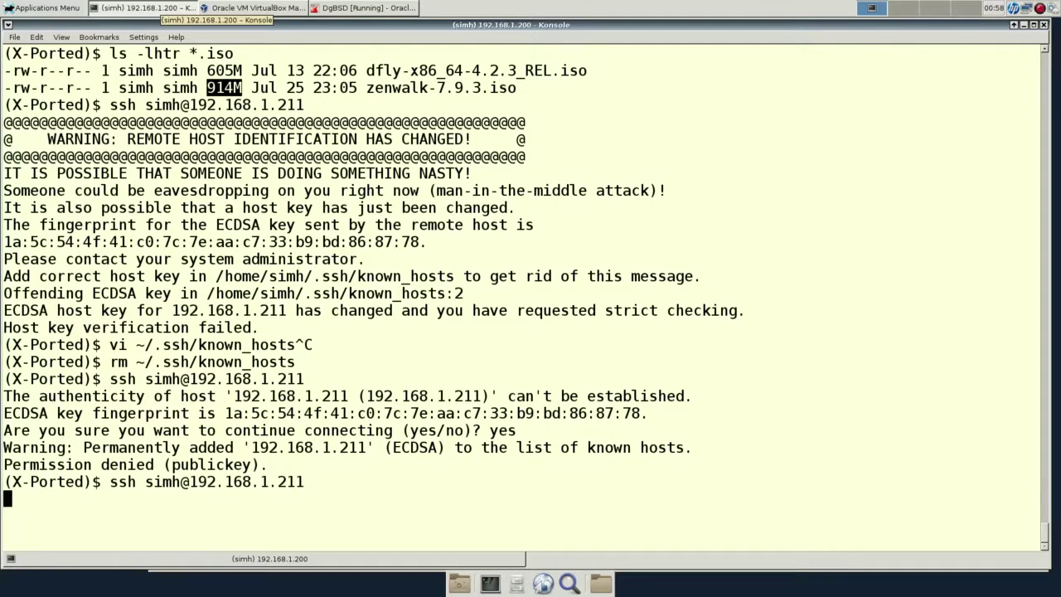
pyautogui.press('Return')
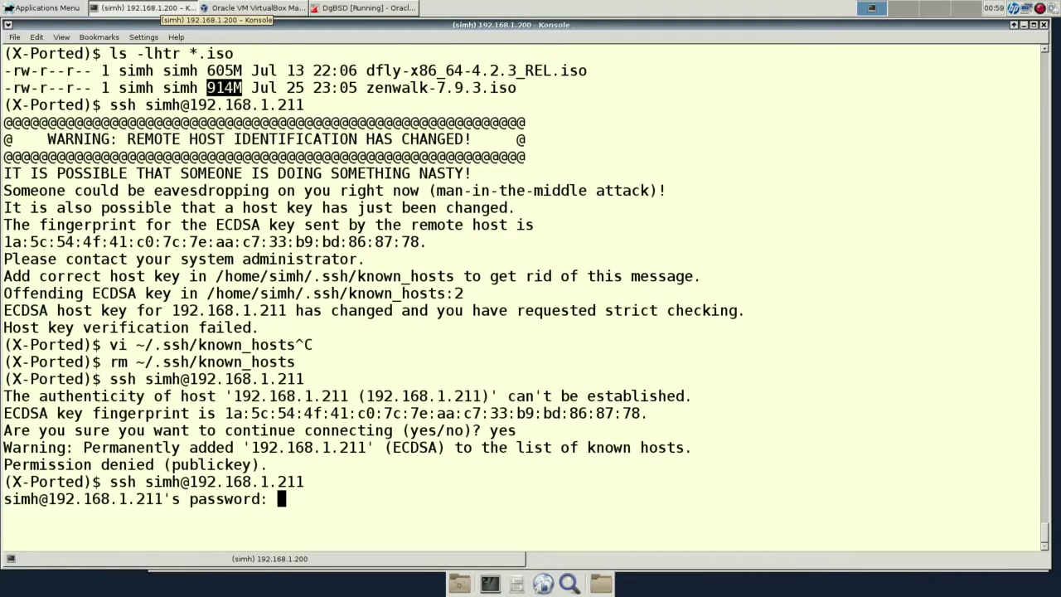
pyautogui.press('Return')
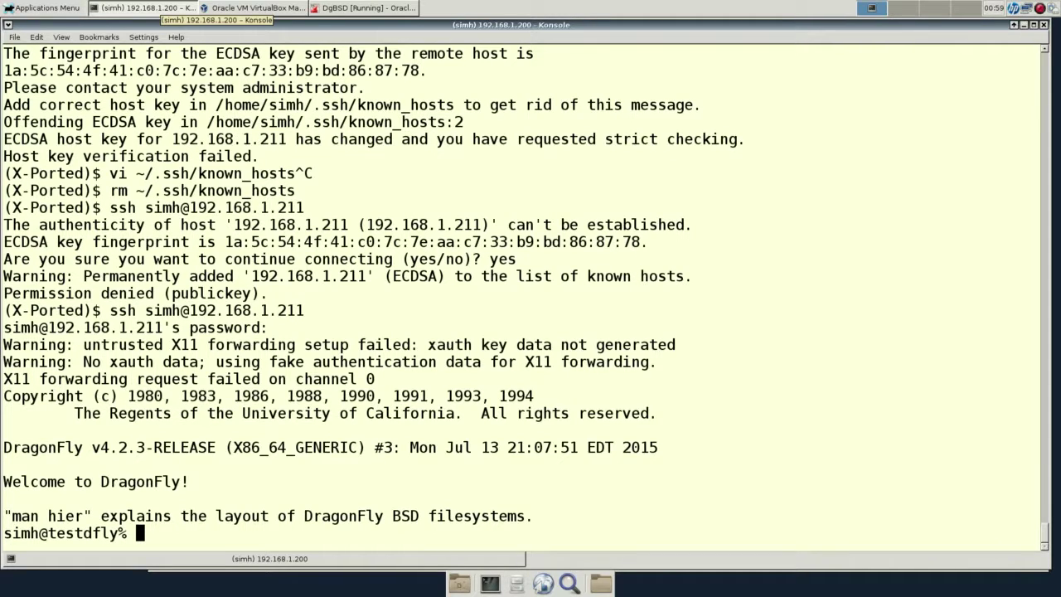
pyautogui.write('df -jh')
pyautogui.press('BackSpace')
pyautogui.press('BackSpace')
pyautogui.write('h')
pyautogui.press('Return')
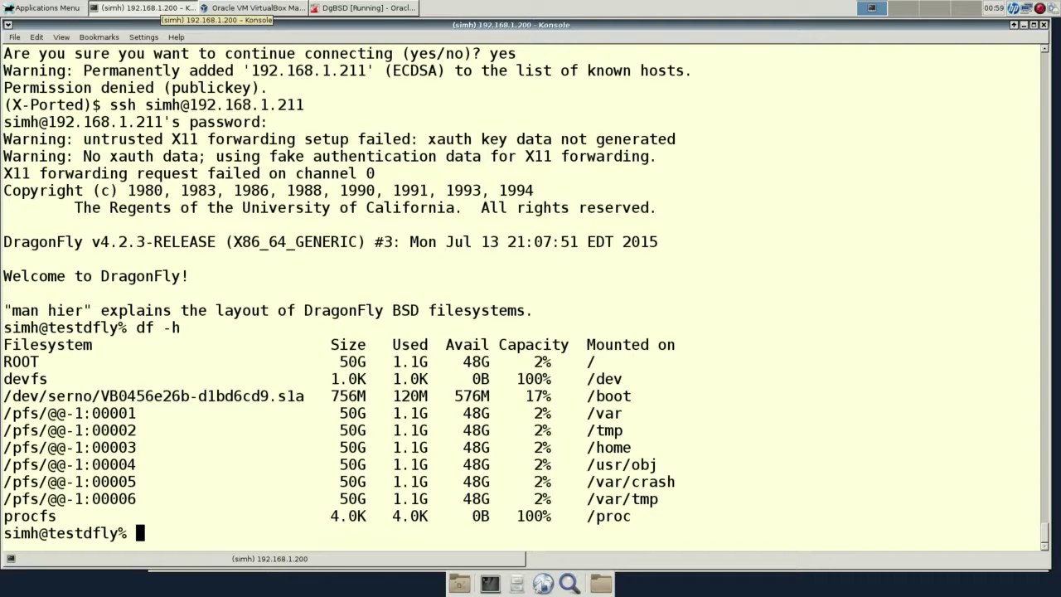
# View the running processes in top, quit it, and start su - for root.
pyautogui.write('top')
pyautogui.press('Return')
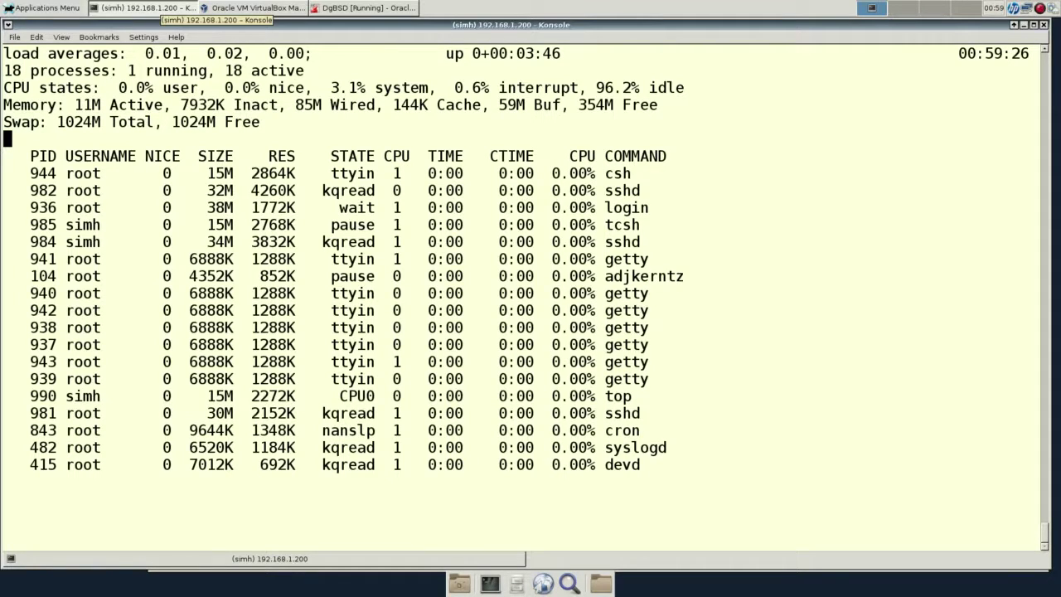
pyautogui.press('q')
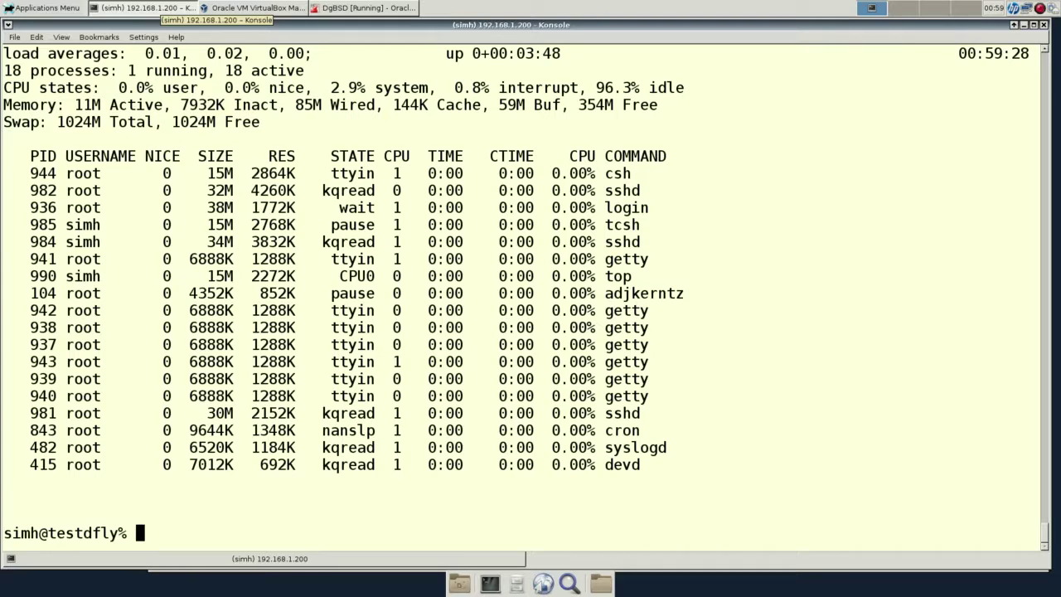
pyautogui.write('su -')
pyautogui.press('Return')
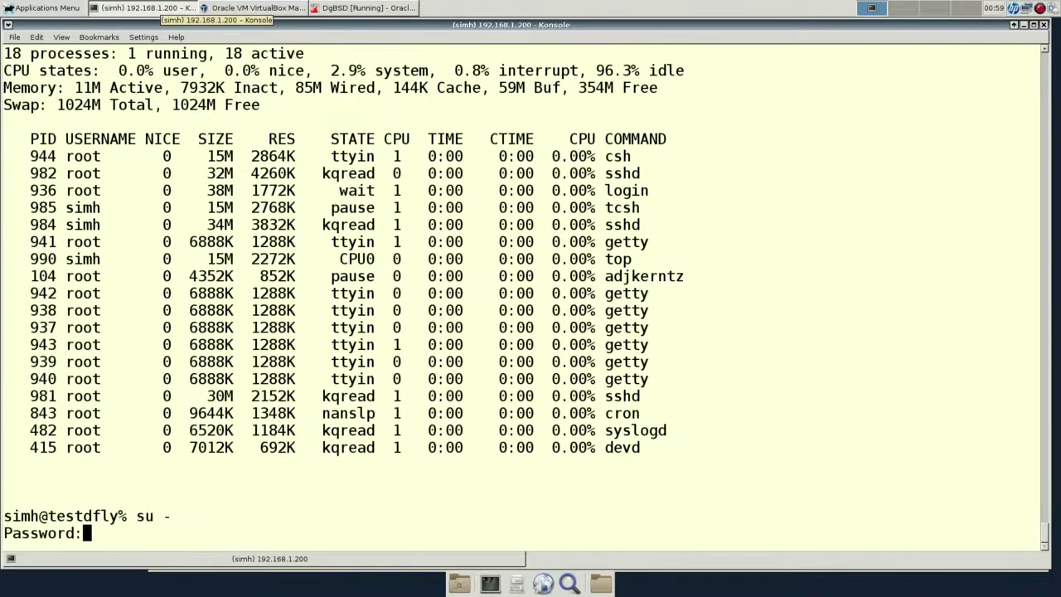
# Become root with su - and enable set autolist in the shell.
pyautogui.press('Return')
pyautogui.write('su -')
pyautogui.press('Return')
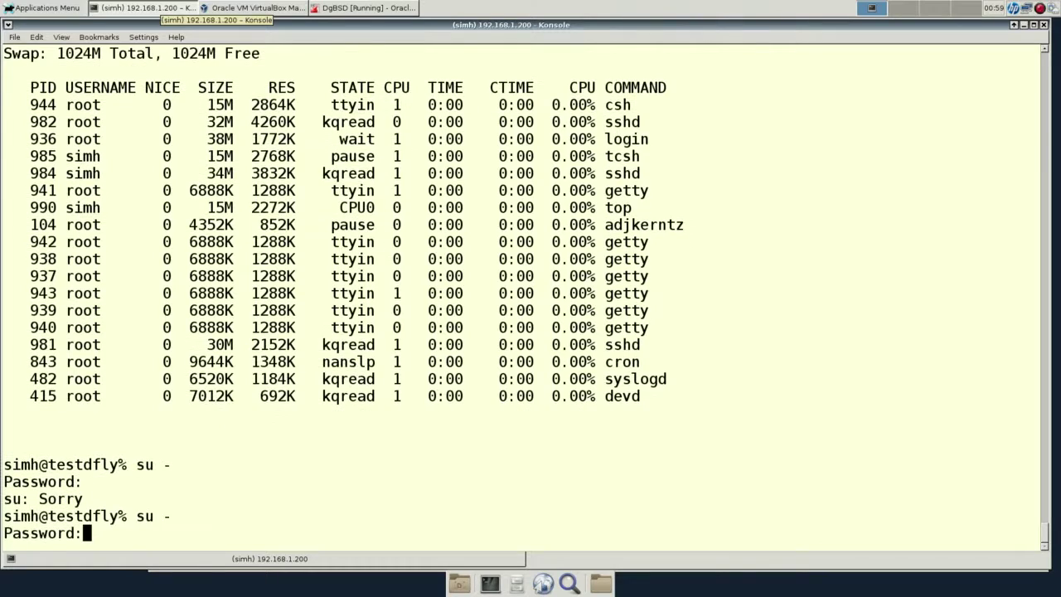
pyautogui.press('Return')
pyautogui.write('mu')
pyautogui.press('BackSpace')
pyautogui.press('BackSpace')
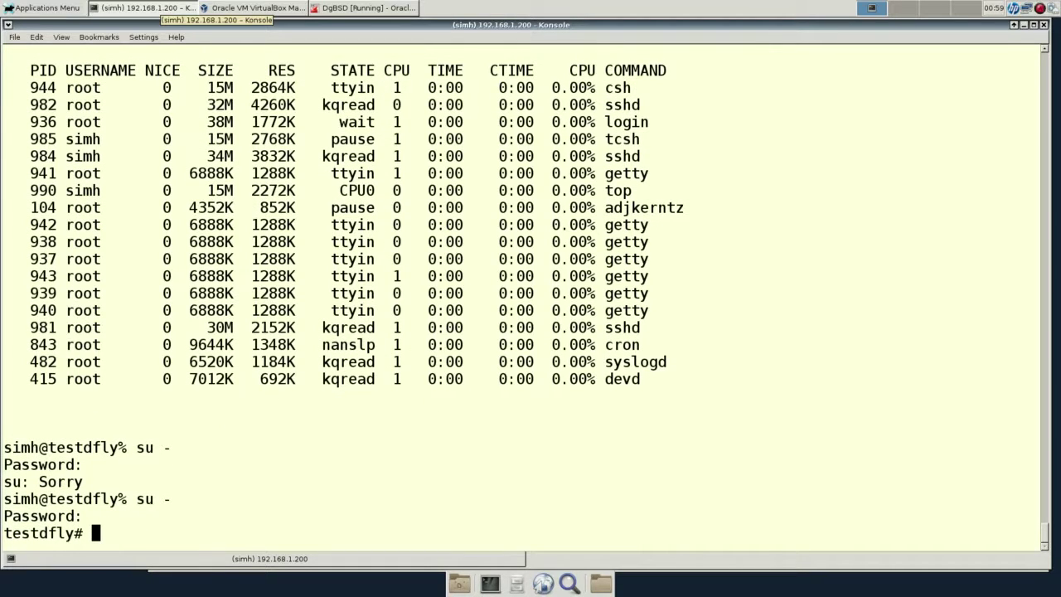
pyautogui.write('pkg')
pyautogui.press('BackSpace')
pyautogui.press('BackSpace')
pyautogui.press('BackSpace')
pyautogui.write('set autolist')
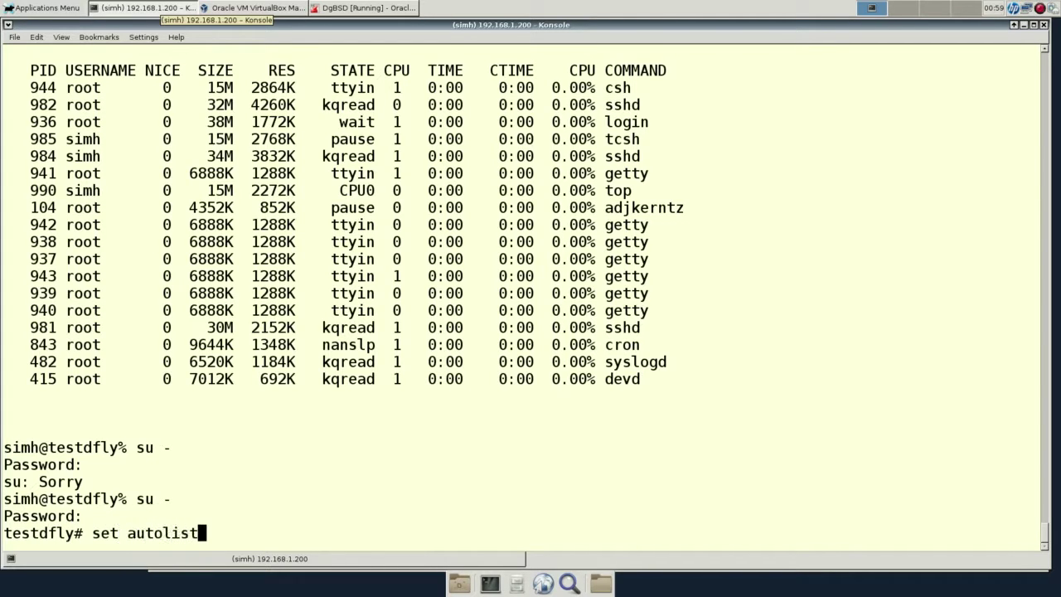
pyautogui.press('Return')
# Check the matching pkg commands and pkg's usage help with pkg -h.
pyautogui.write('pkg')
pyautogui.press('Tab')
pyautogui.press('Tab')
pyautogui.press('Tab')
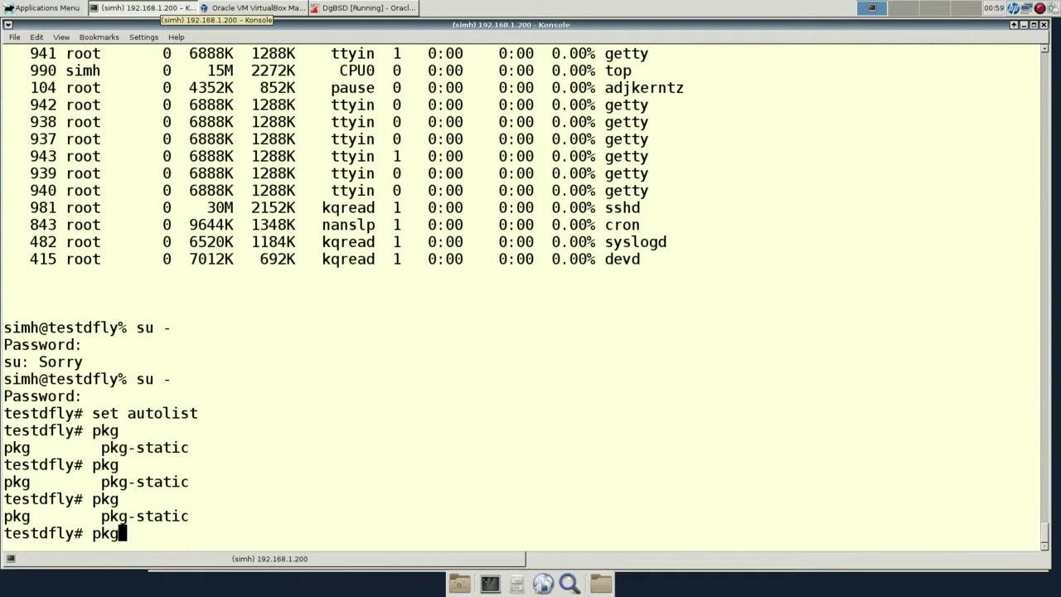
pyautogui.hotkey('ctrl', 'c')
pyautogui.write('pkg -h')
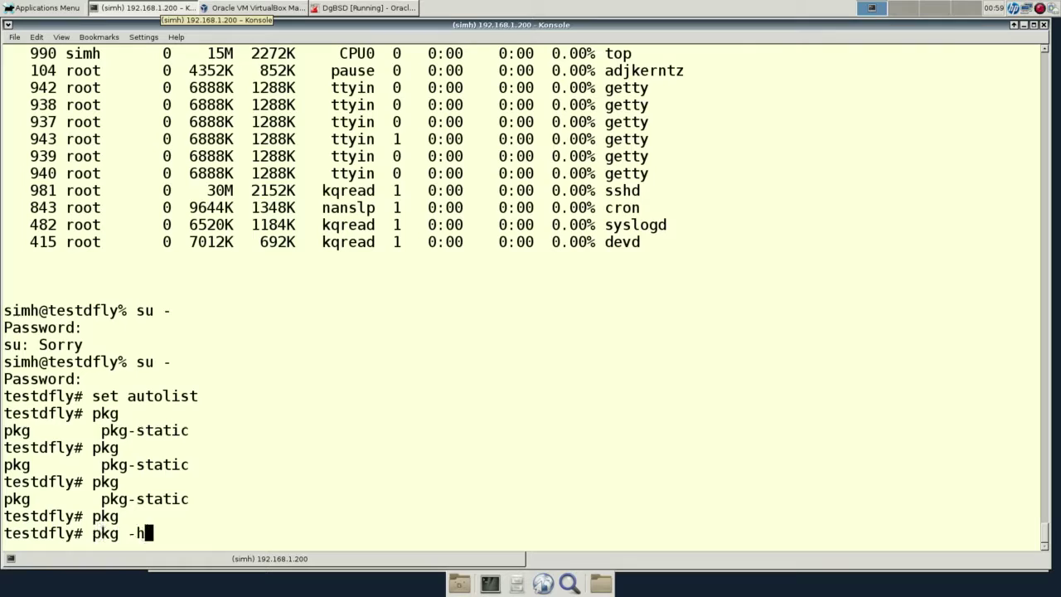
pyautogui.press('Return')
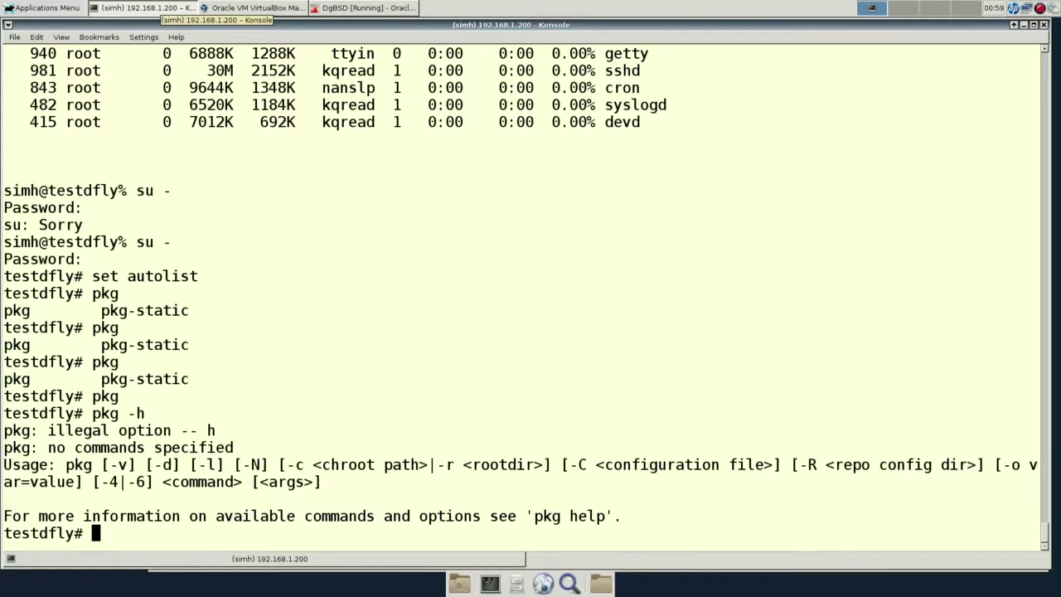
# Install the simh 3.9.0 package with pkg install simh, answering y.
pyautogui.write('pkg install ')
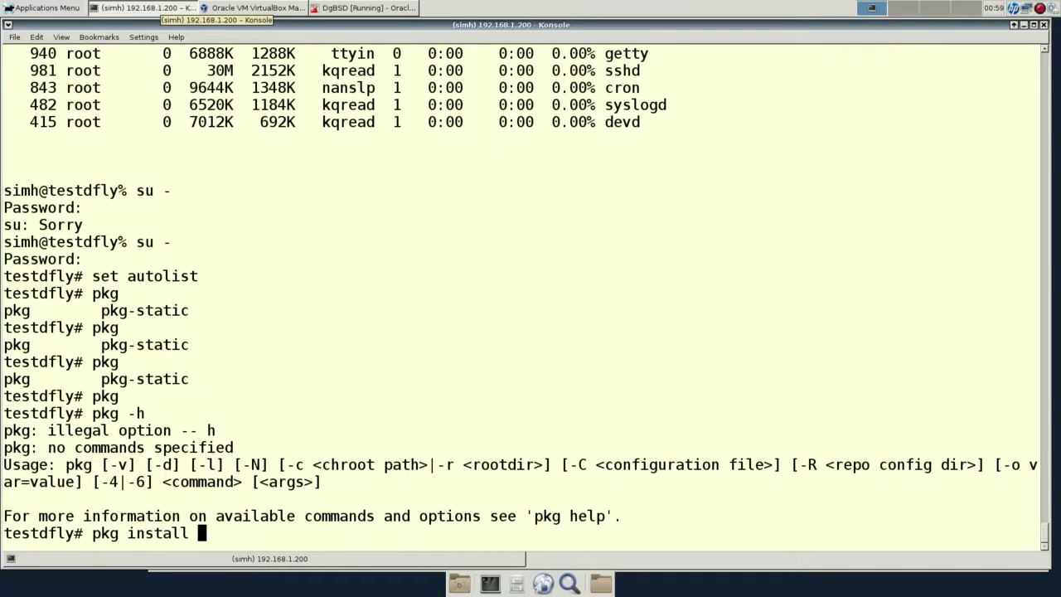
pyautogui.write('simh')
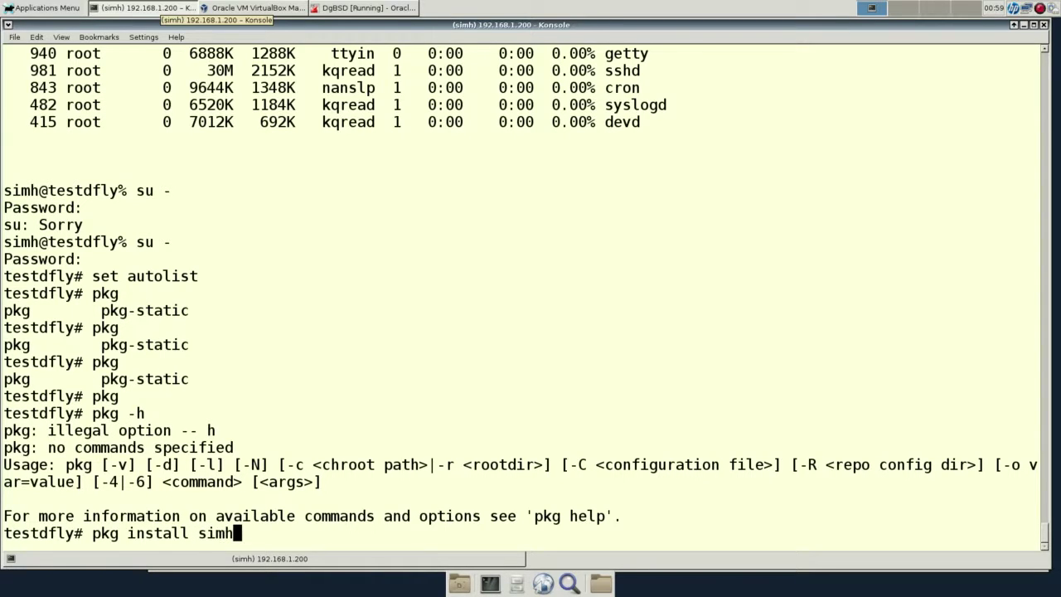
pyautogui.press('Return')
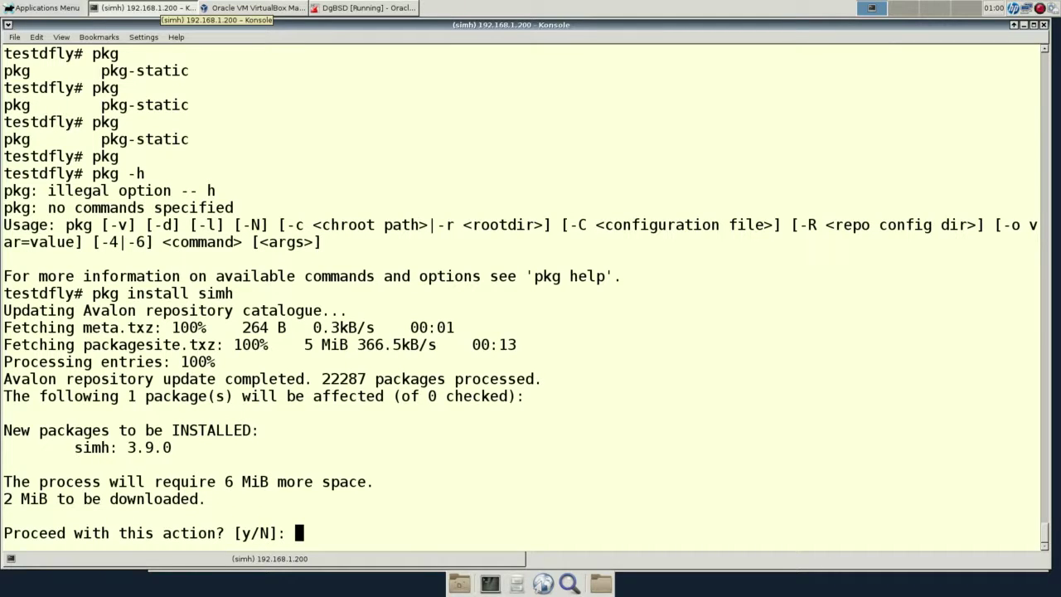
pyautogui.write('y')
pyautogui.press('Return')
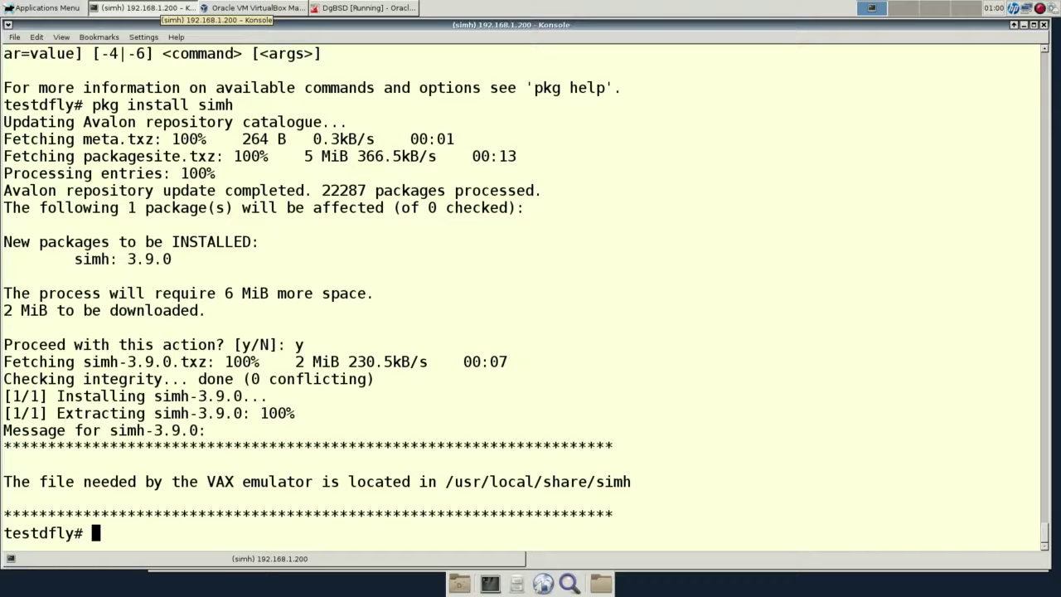
# Try launching the vax simulator, which returns Command not found.
pyautogui.write('vax')
pyautogui.press('Return')
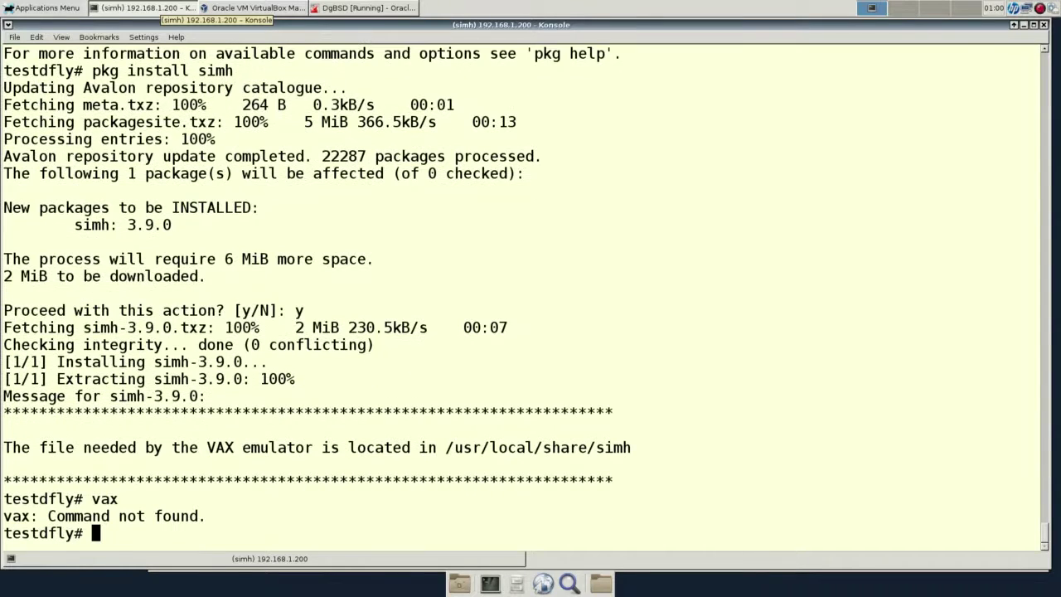
# Inspect /usr/local/bin with ls -lhtr and echo $PATH, then retry vax.
pyautogui.write('cd /usr/')
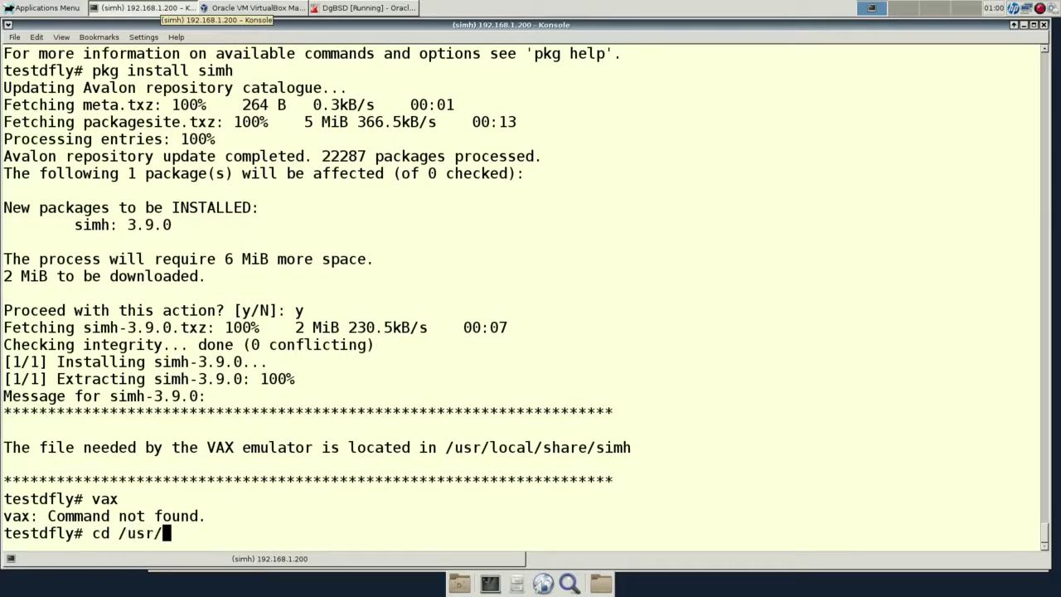
pyautogui.write('local/')
pyautogui.press('Return')
pyautogui.write('ls')
pyautogui.press('Return')
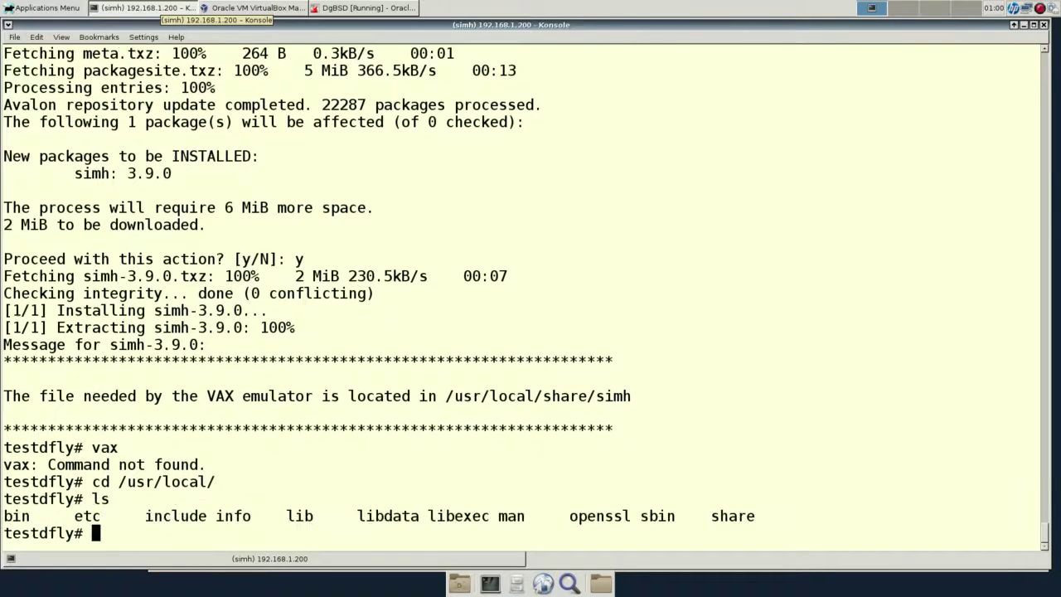
pyautogui.write('cd bin/')
pyautogui.press('Return')
pyautogui.write('ls')
pyautogui.press('Return')
pyautogui.write('ls -lht')
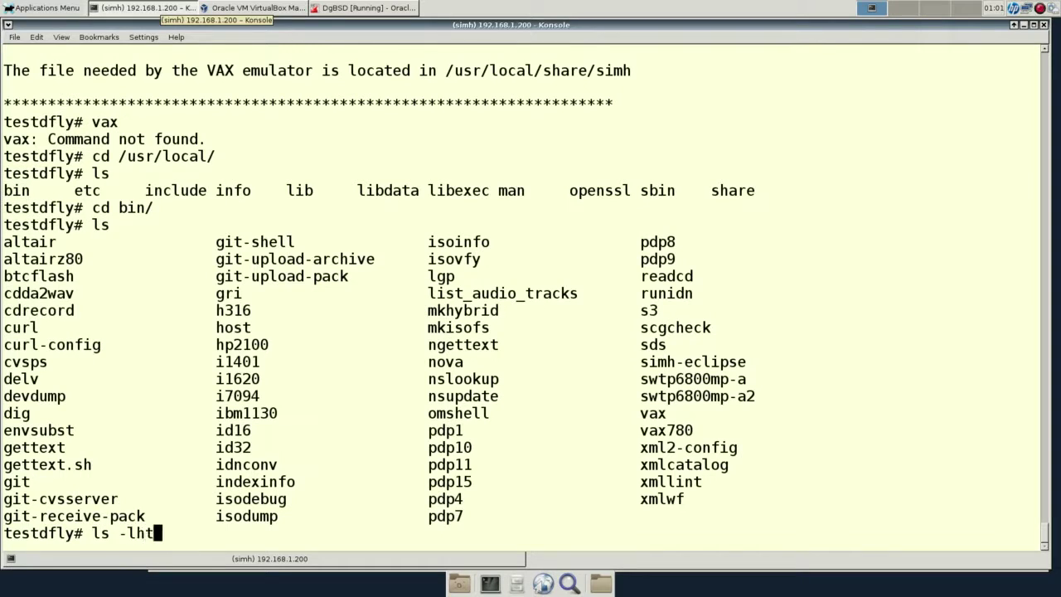
pyautogui.write('r')
pyautogui.press('Return')
pyautogui.write('echo $PATH')
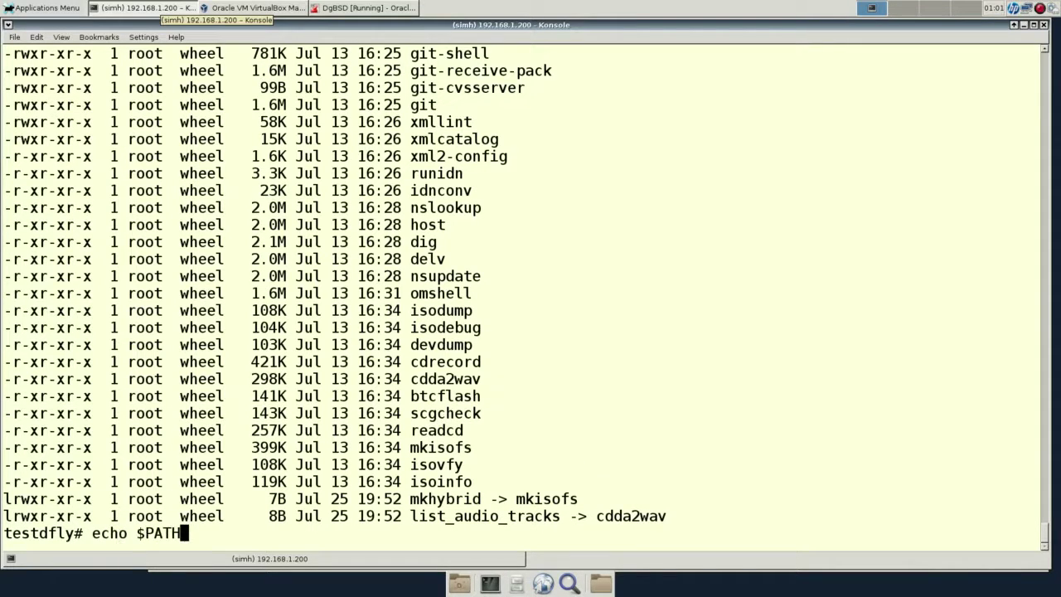
pyautogui.press('Return')
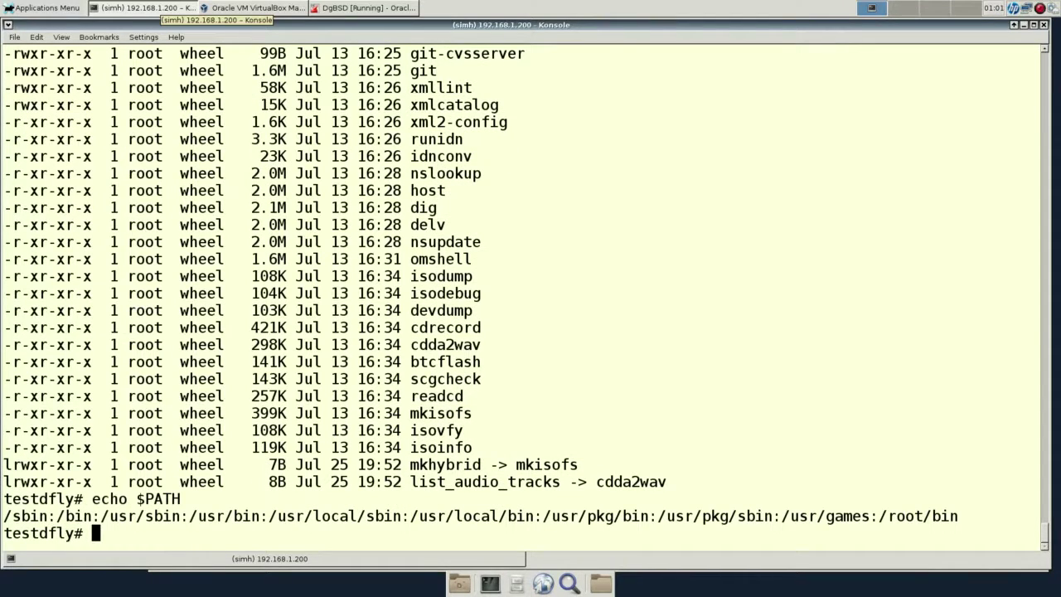
pyautogui.write('vax')
pyautogui.press('Return')
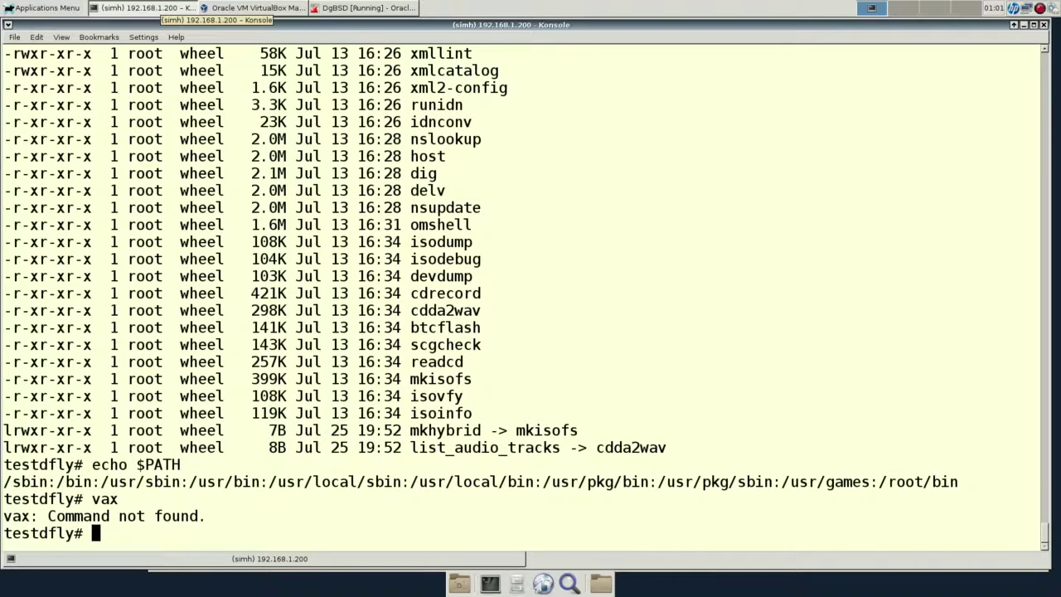
# Open a fresh su - root shell, start VAX simulator V3.9-0, and exit it.
pyautogui.hotkey('ctrl', 'd')
pyautogui.write('su -')
pyautogui.press('Return')
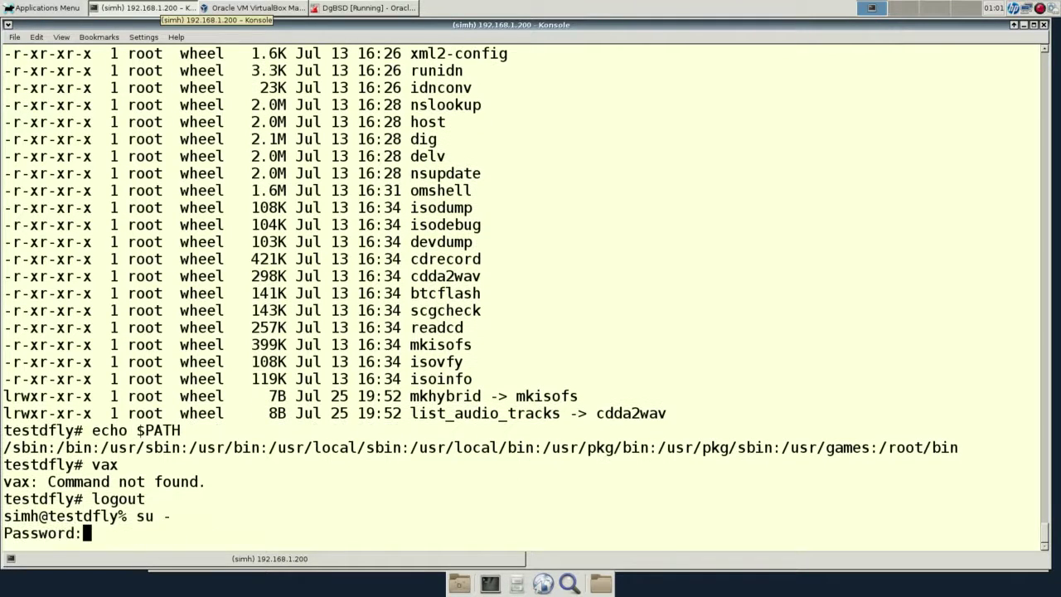
pyautogui.press('Return')
pyautogui.write('vax')
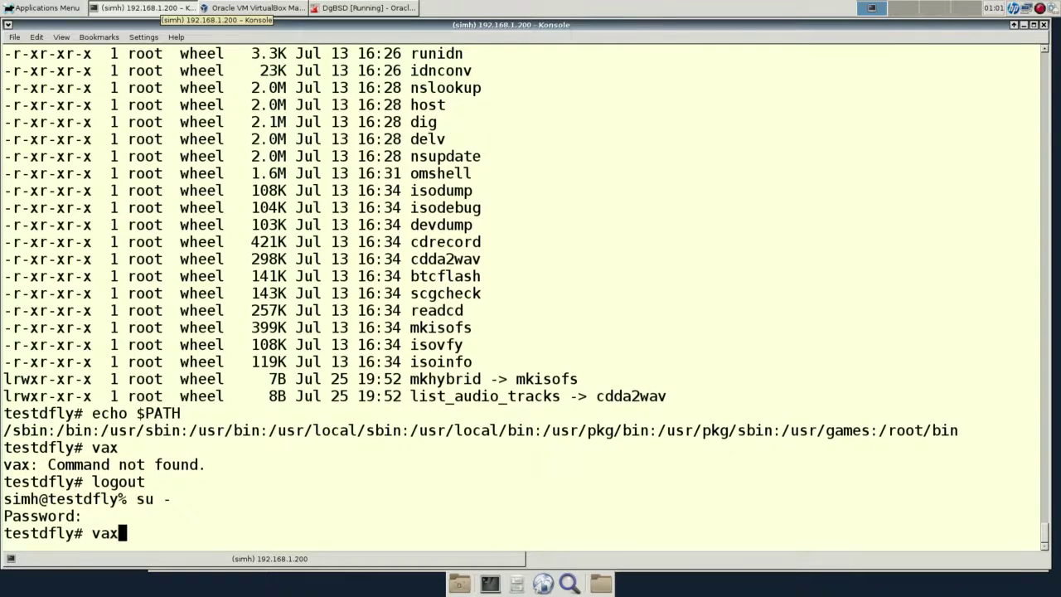
pyautogui.press('Return')
pyautogui.press('Return')
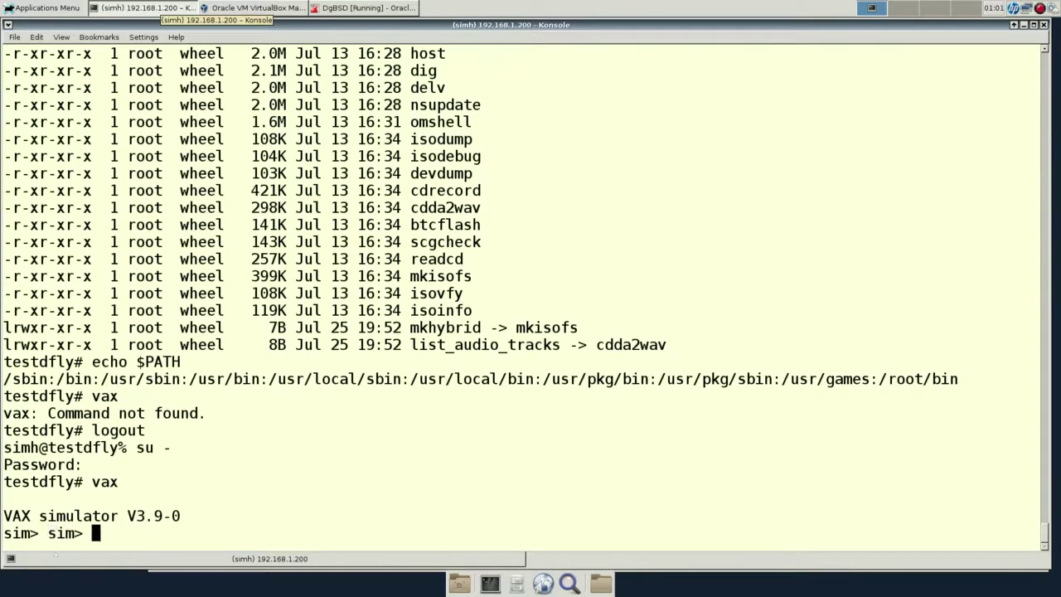
pyautogui.write('exit')
pyautogui.press('Return')
pyautogui.write('pkg se')
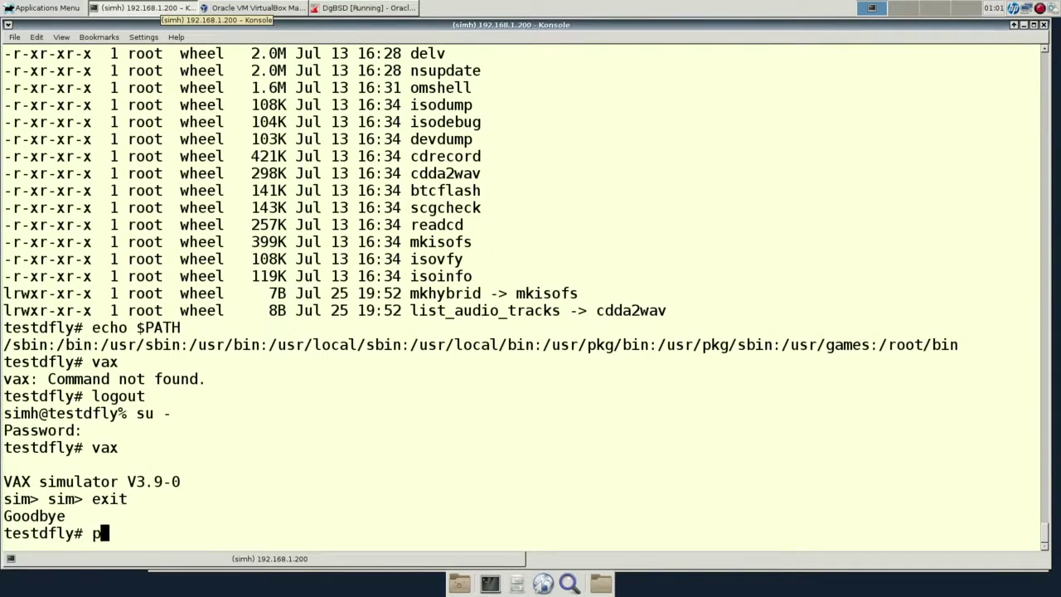
pyautogui.write('arch')
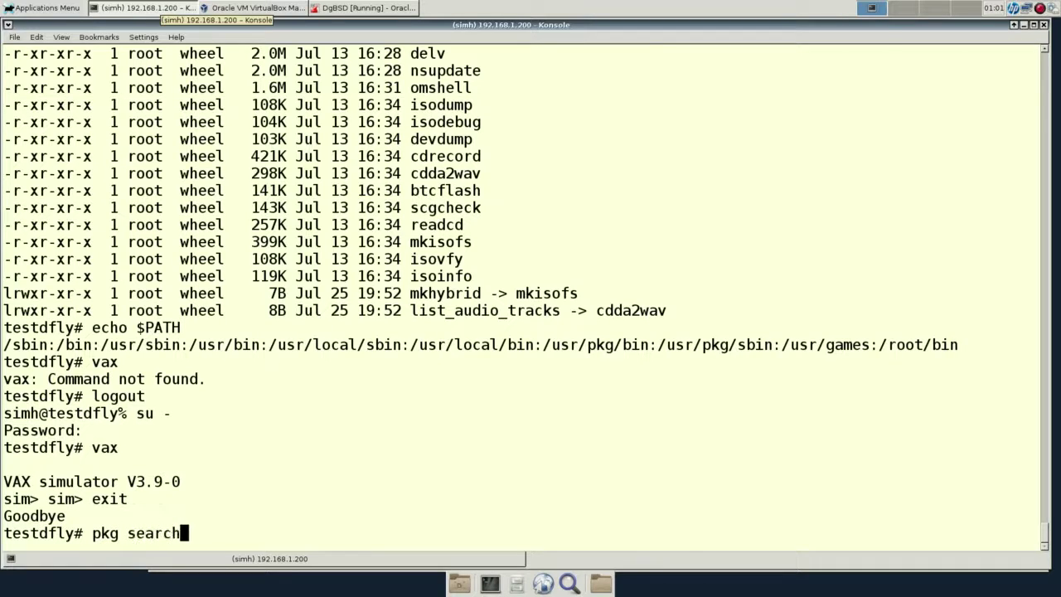
# Run pkg search for its usage, then with a * wildcard to list every package.
pyautogui.press('Return')
pyautogui.press('Up')
pyautogui.write('*')
pyautogui.press('Return')
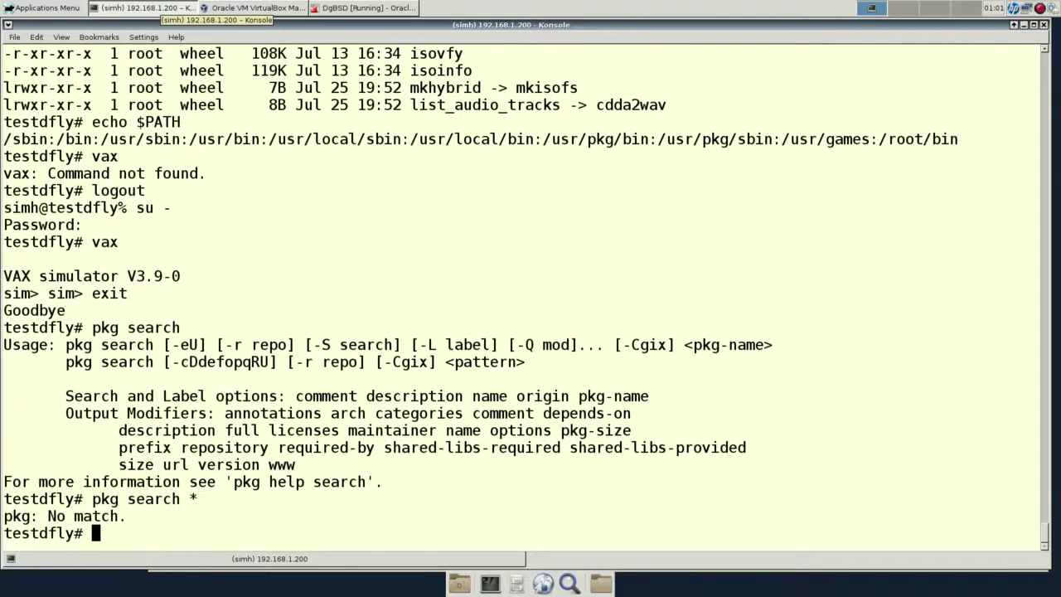
# Search the repository for emacs and copy emacs24-24.5 into a new pkg install command.
pyautogui.press('Up')
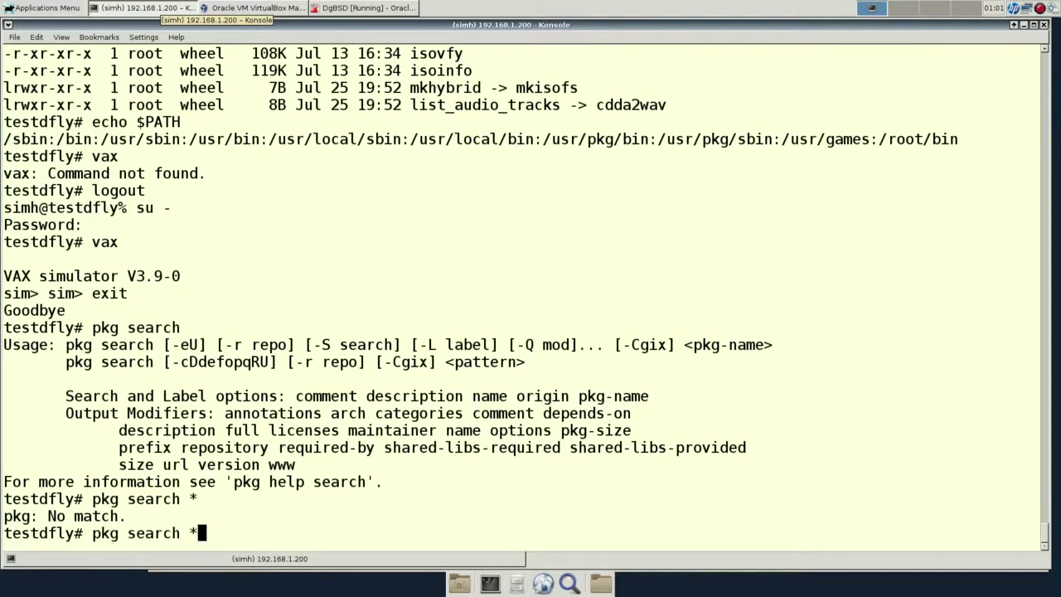
pyautogui.press('BackSpace')
pyautogui.write('emacs')
pyautogui.press('Return')
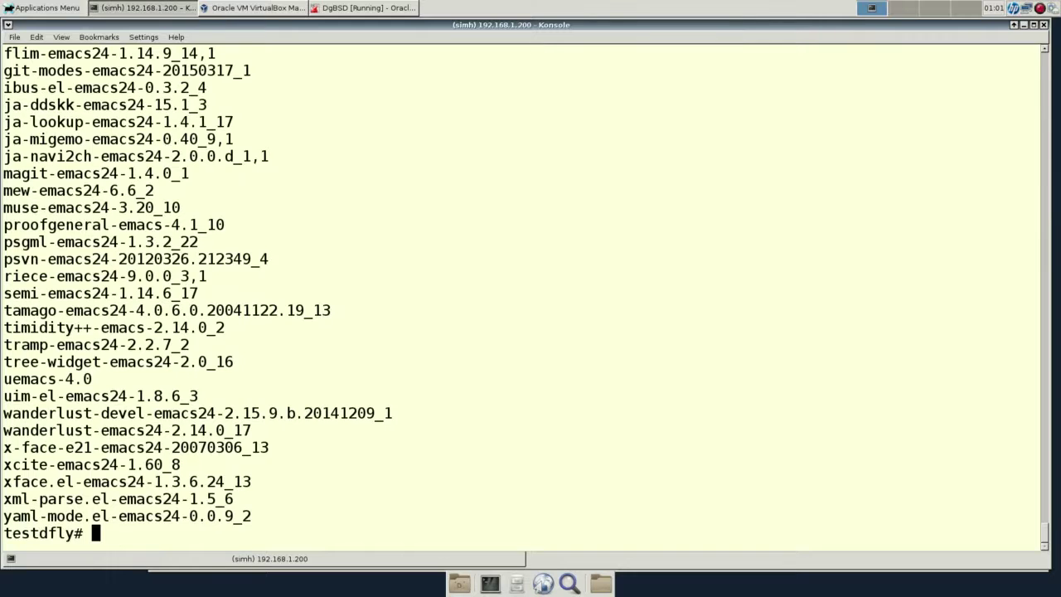
pyautogui.scroll(4, 530, 290)
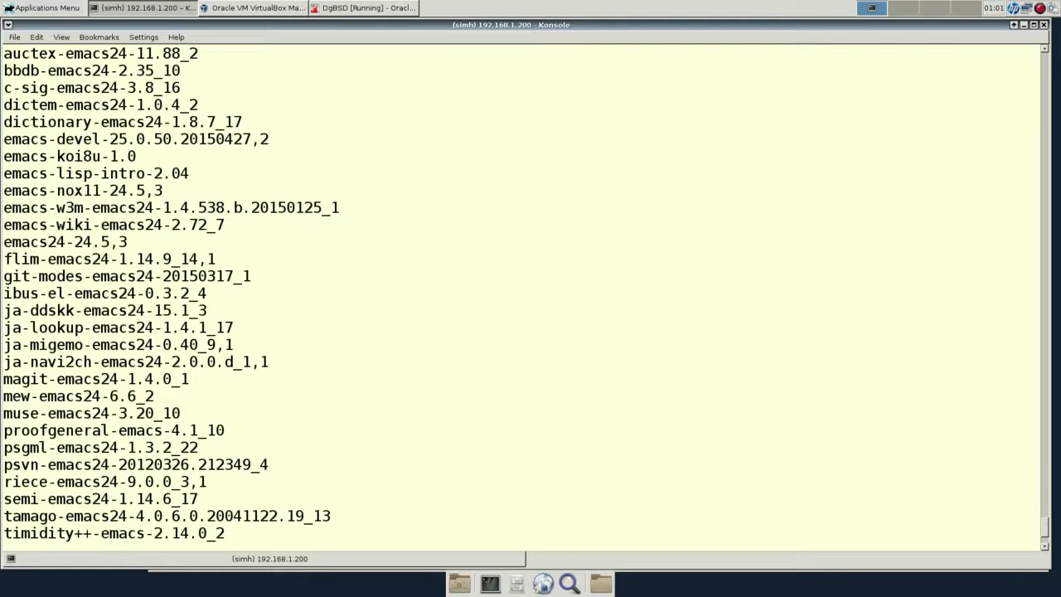
pyautogui.doubleClick(58, 241)
pyautogui.hotkey('ctrl', 'c')
pyautogui.scroll(-4, 58, 241)
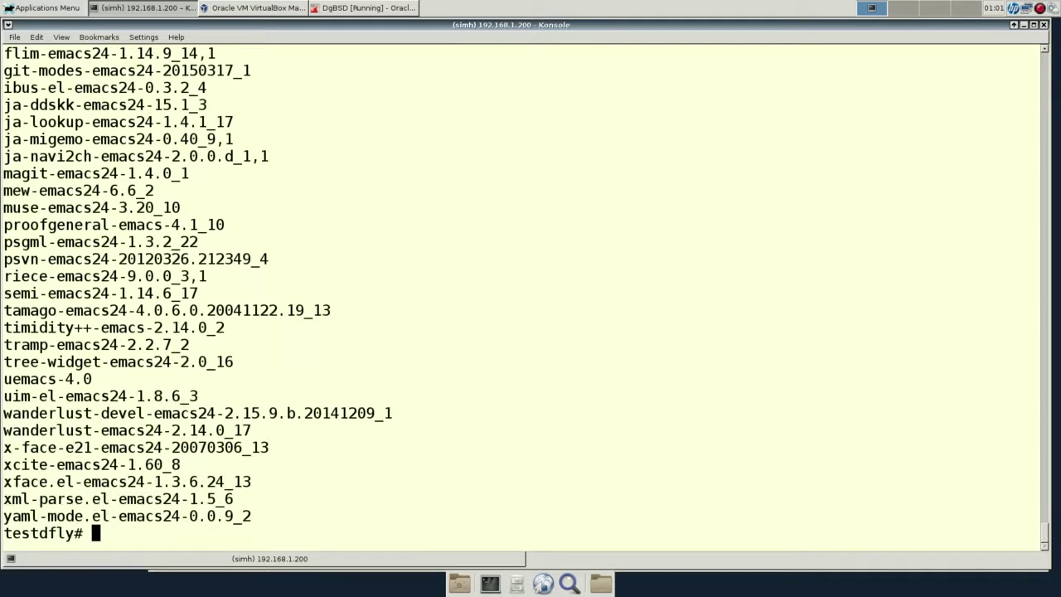
pyautogui.write('pkg install')
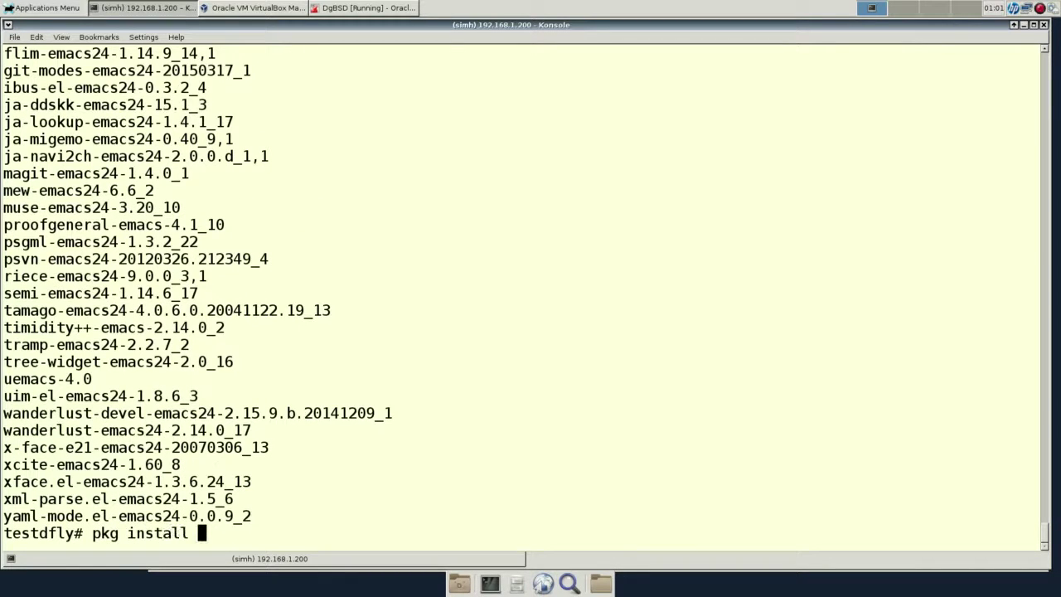
# Install the emacs24 package with pkg install, answering y to proceed.
pyautogui.press('shift+Insert')
pyautogui.press('BackSpace')
pyautogui.press('BackSpace')
pyautogui.press('BackSpace')
pyautogui.press('BackSpace')
pyautogui.press('BackSpace')
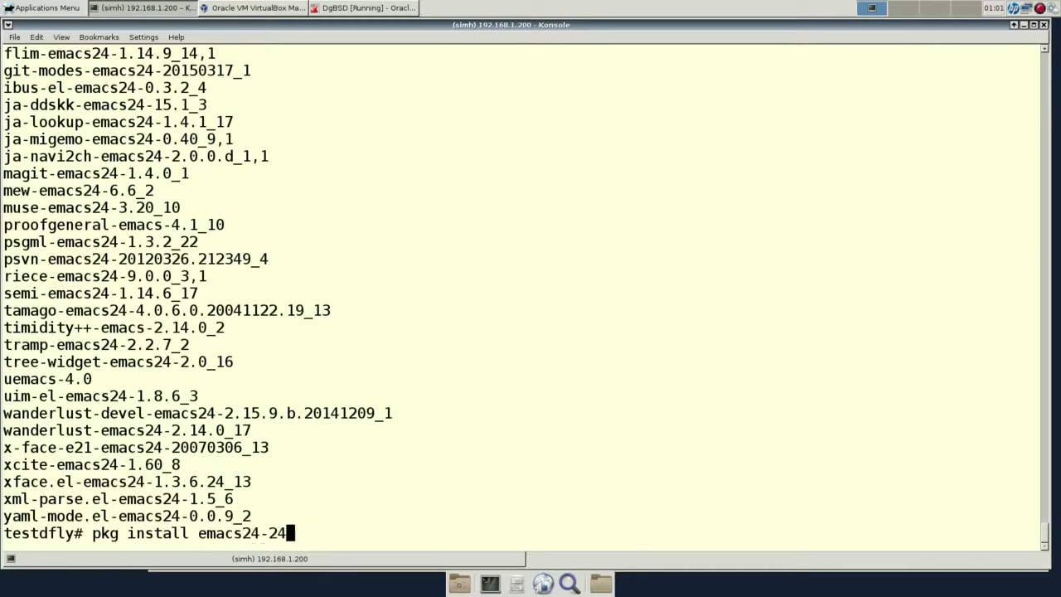
pyautogui.press('Return')
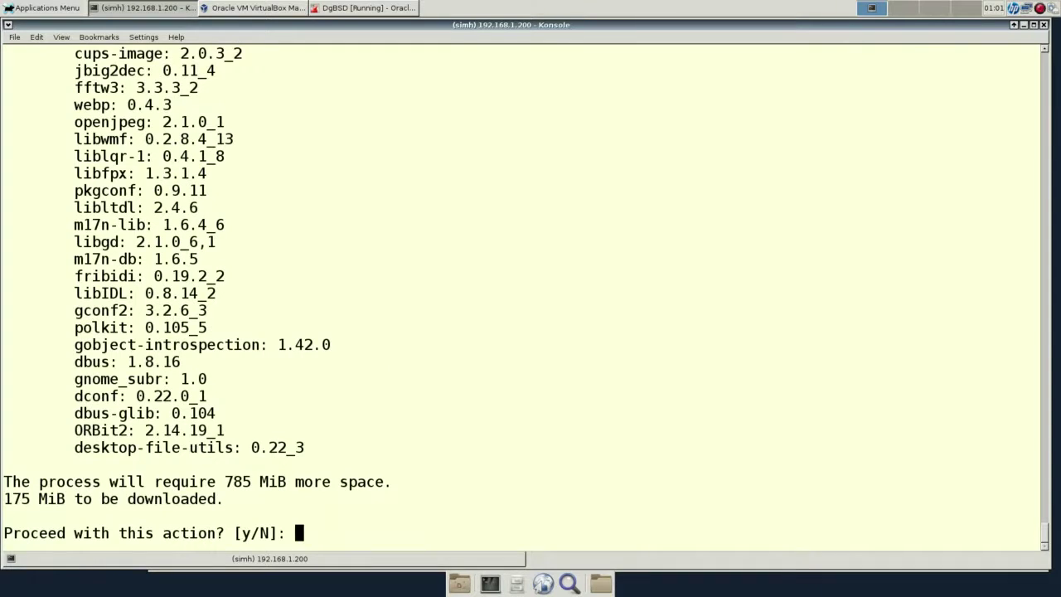
pyautogui.write('y')
pyautogui.press('Return')
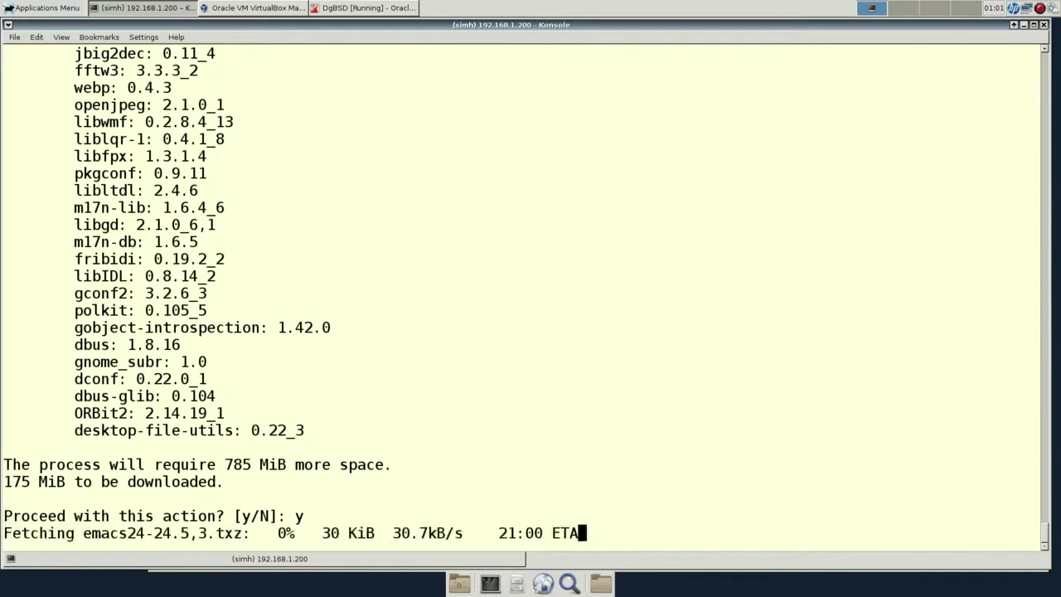
# Scroll back through the emacs24 dependency list, then switch to the DragonFly VM console.
pyautogui.scroll(6, 526, 297)
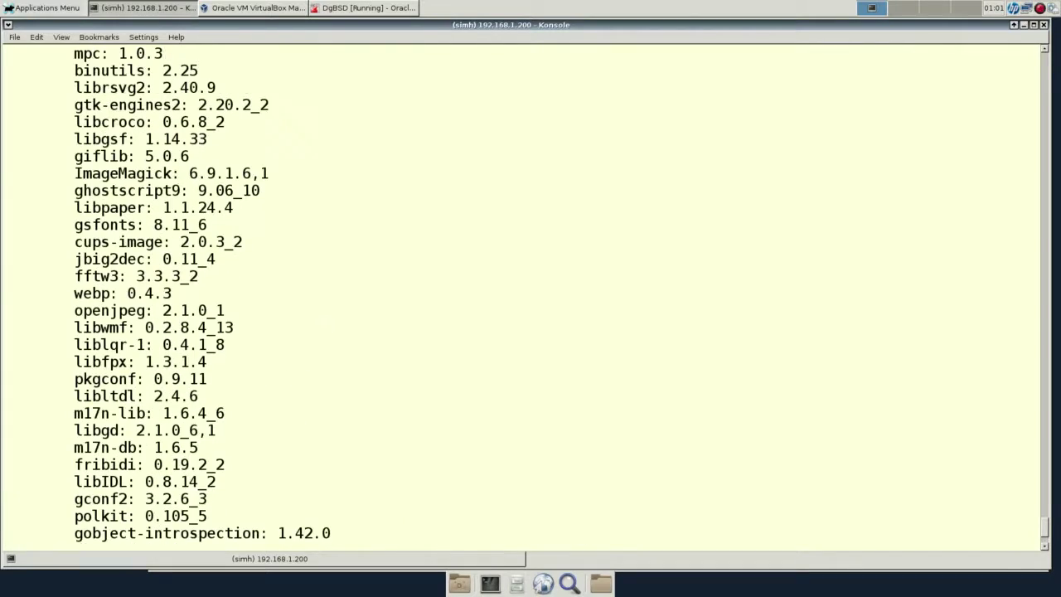
pyautogui.scroll(13, 526, 297)
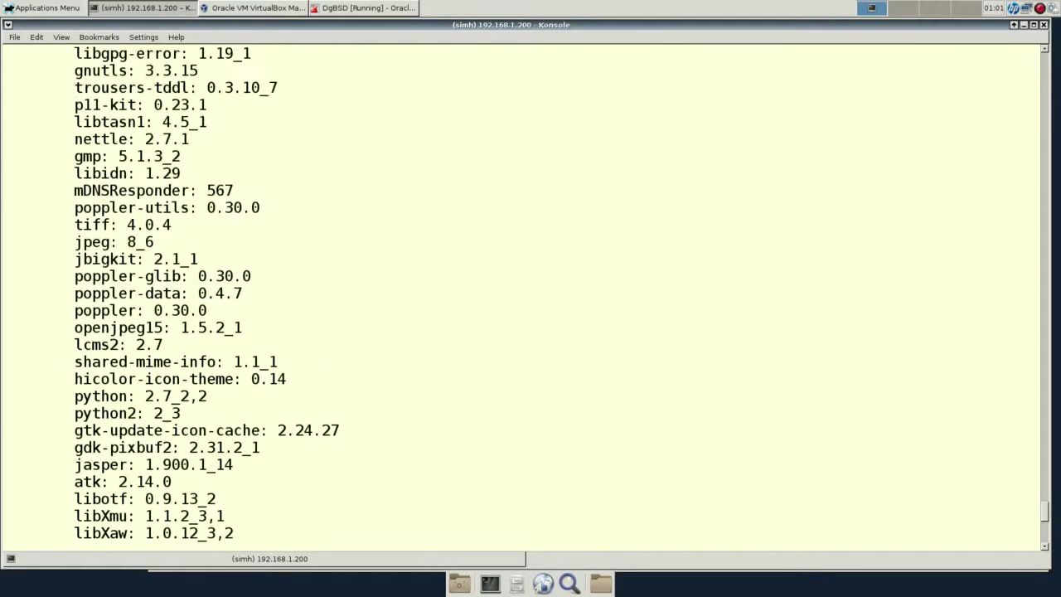
pyautogui.scroll(13, 526, 297)
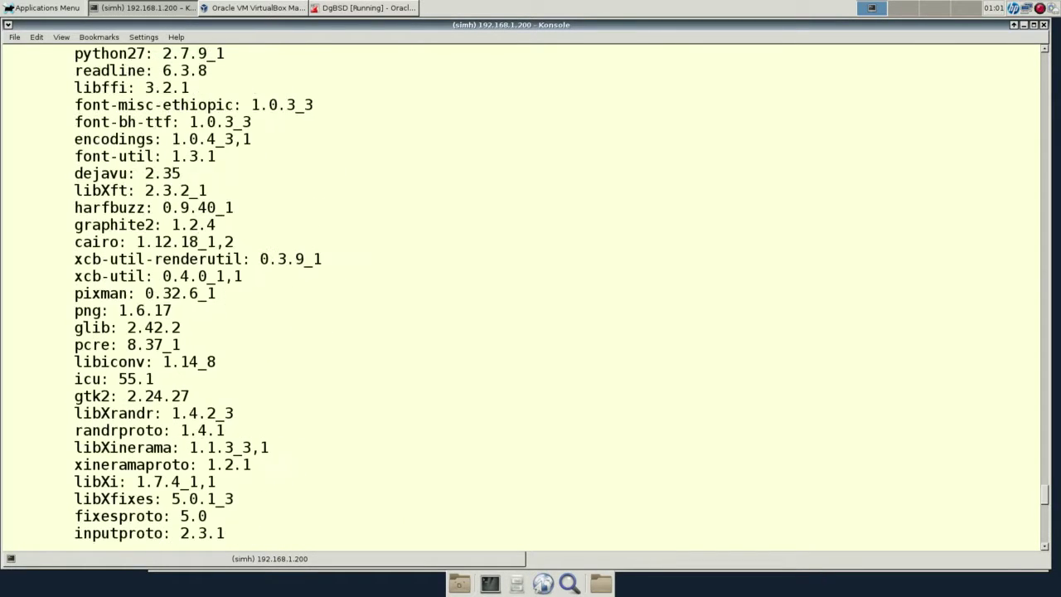
pyautogui.scroll(4, 526, 297)
pyautogui.scroll(-20, 526, 296)
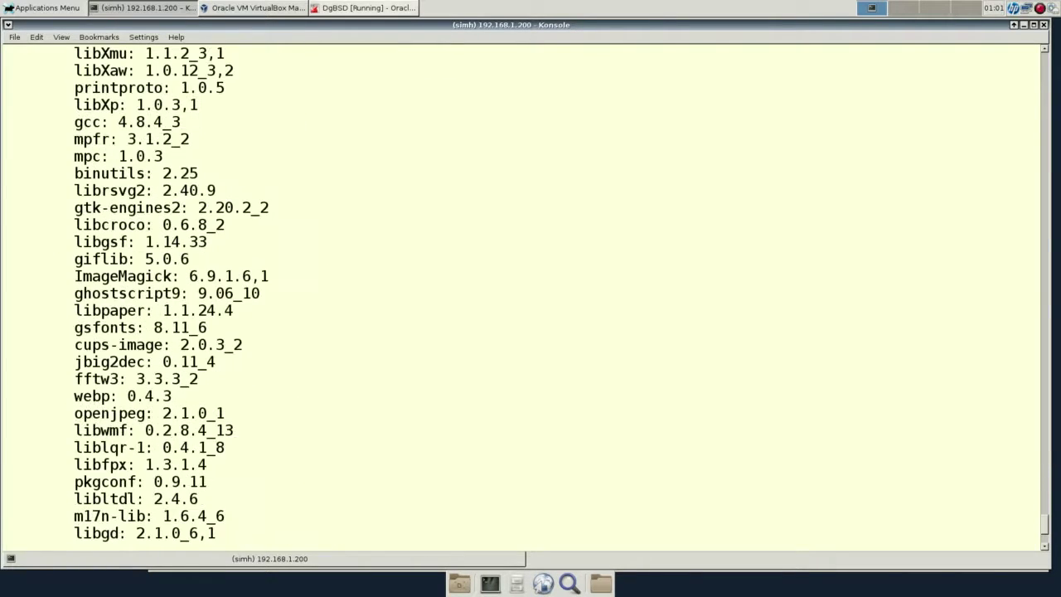
pyautogui.click(405, 8)
# Run X on the DragonFly console to confirm 'Command not found', then return to Konsole.
pyautogui.press('Return')
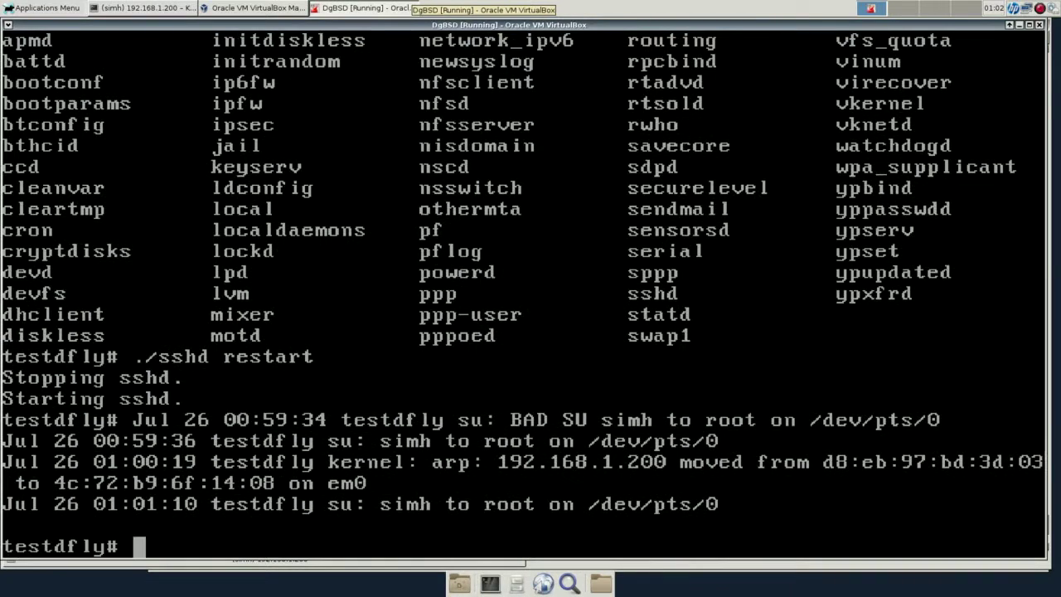
pyautogui.write('Xo')
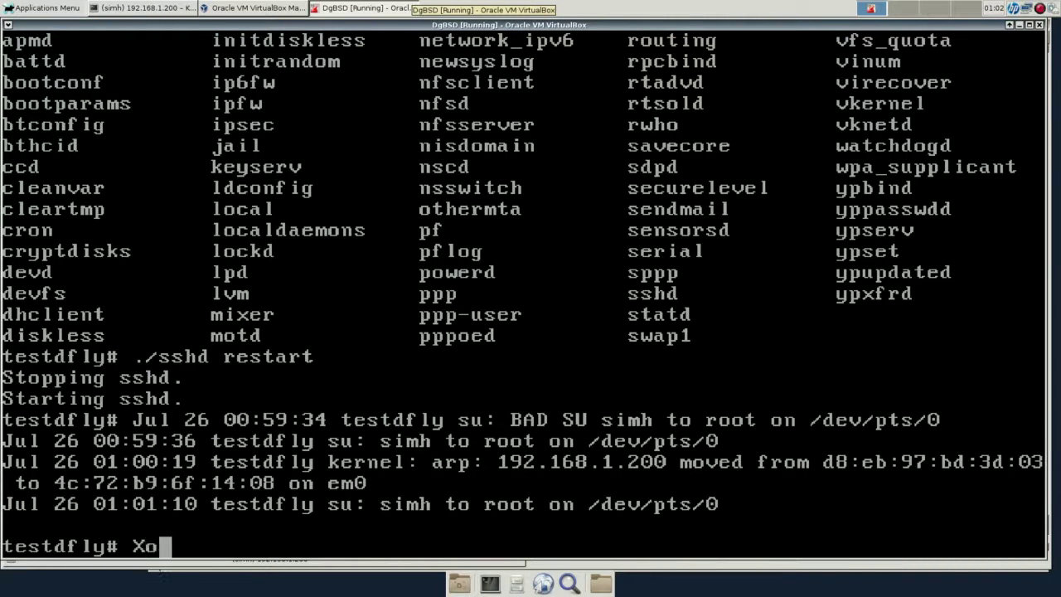
pyautogui.press('BackSpace')
pyautogui.press('Return')
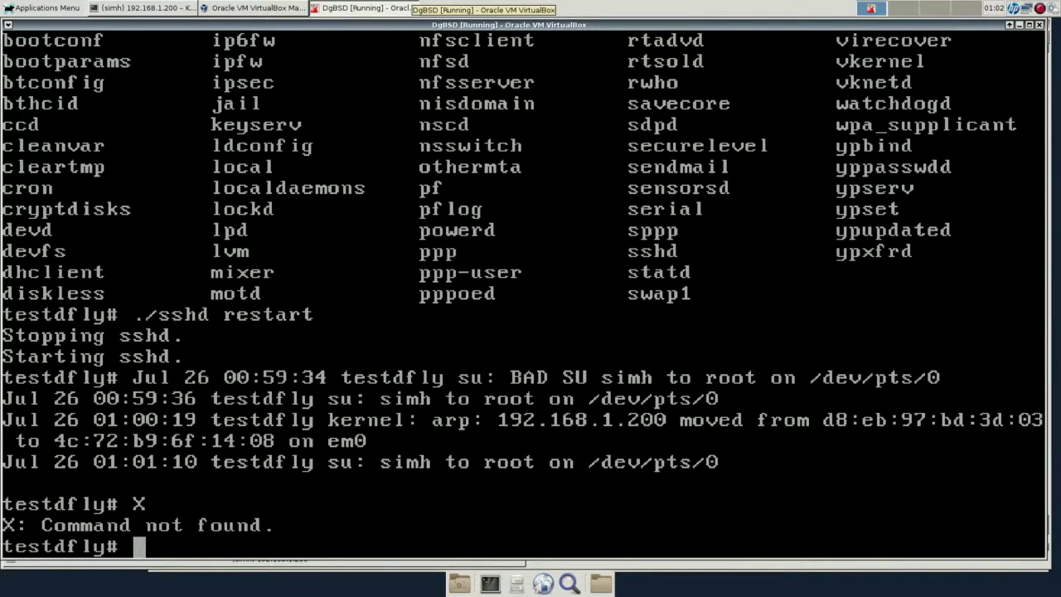
pyautogui.click(145, 8)
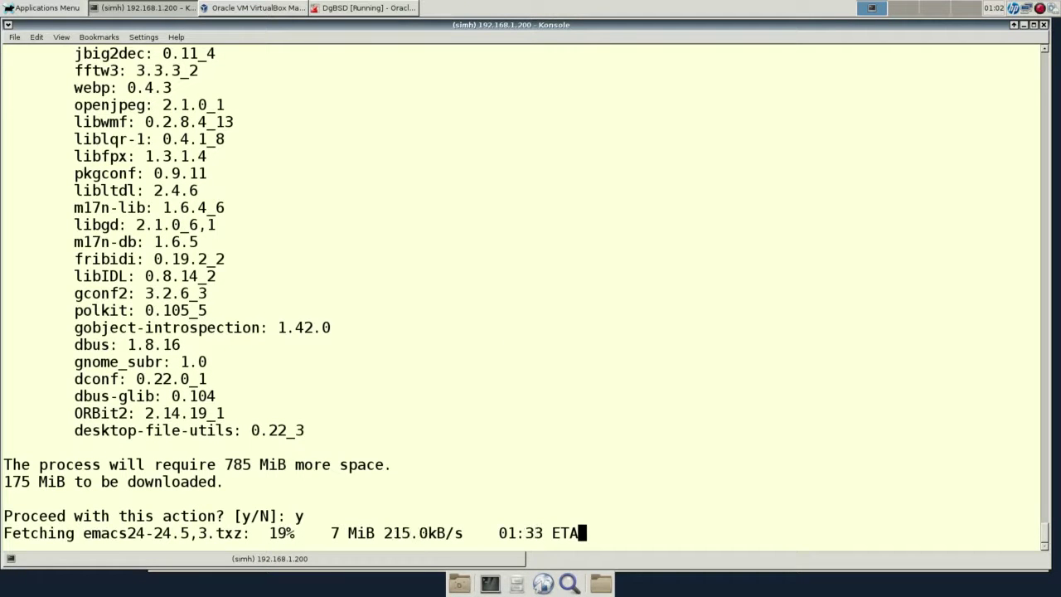
# Browse Konsole's File menu new-tab profiles and Help menu, then dismiss the menus.
pyautogui.scroll(15, 520, 290)
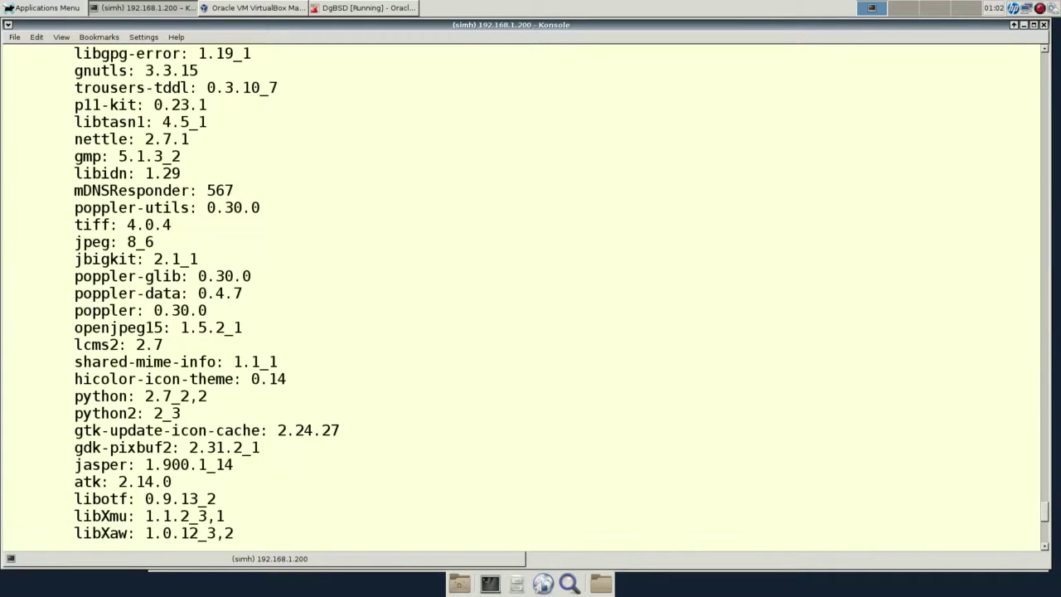
pyautogui.scroll(17, 520, 290)
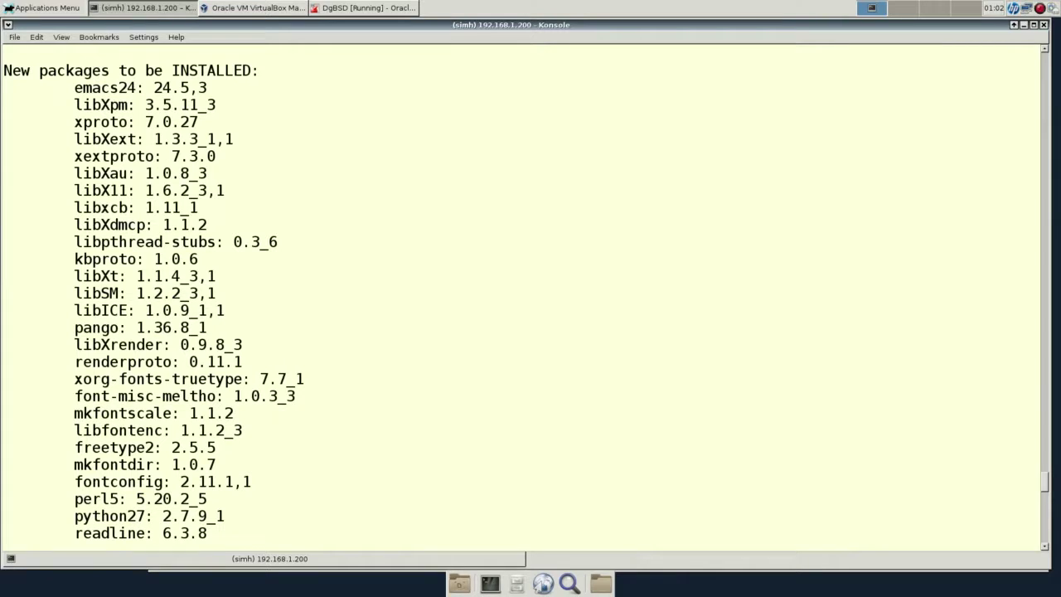
pyautogui.scroll(-11, 521, 290)
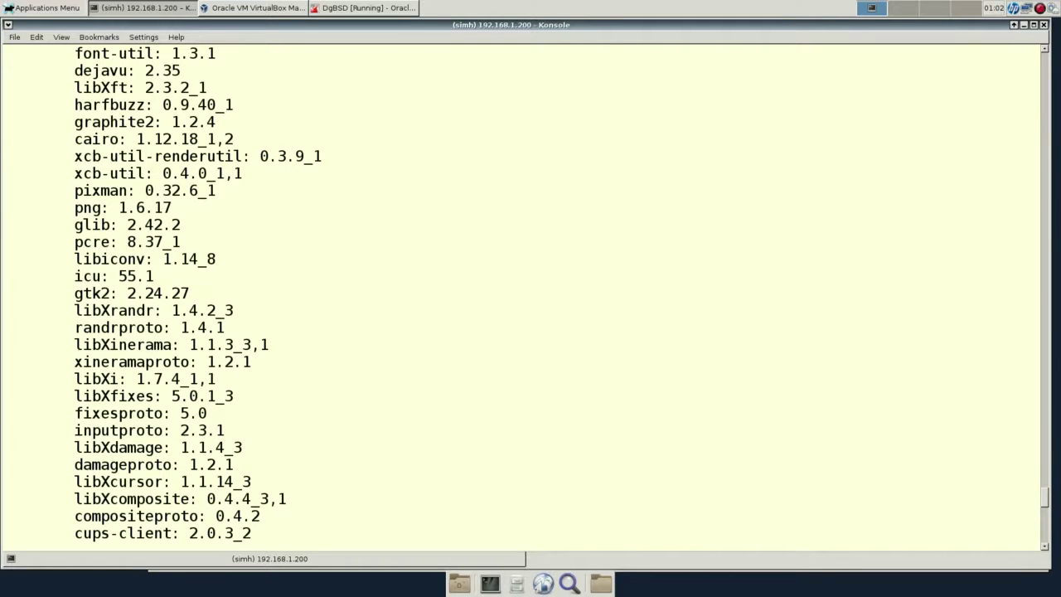
pyautogui.hotkey('alt', 'f')
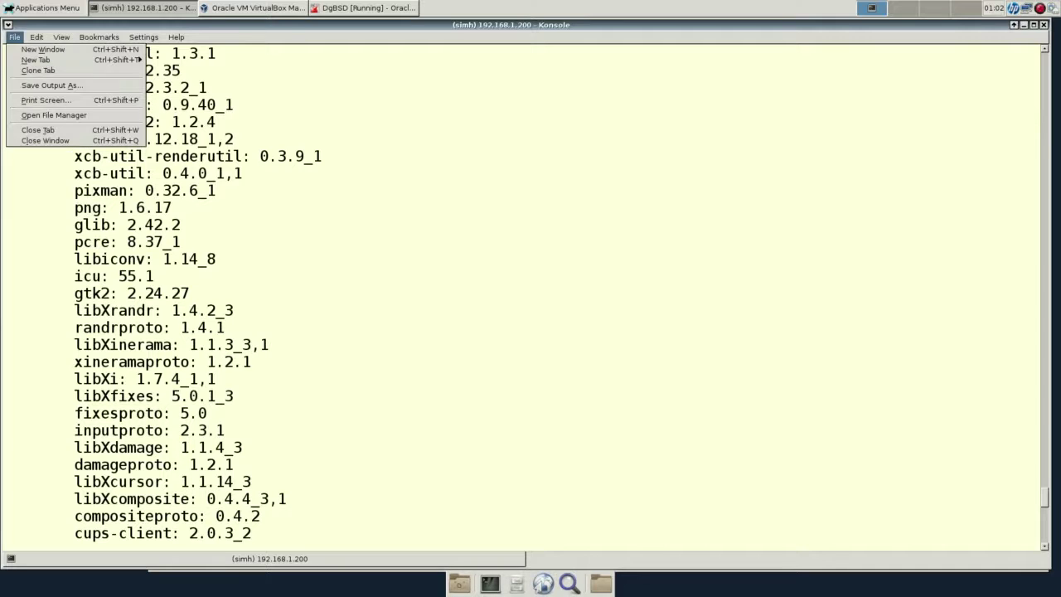
pyautogui.press('Down')
pyautogui.press('Down')
pyautogui.press('Right')
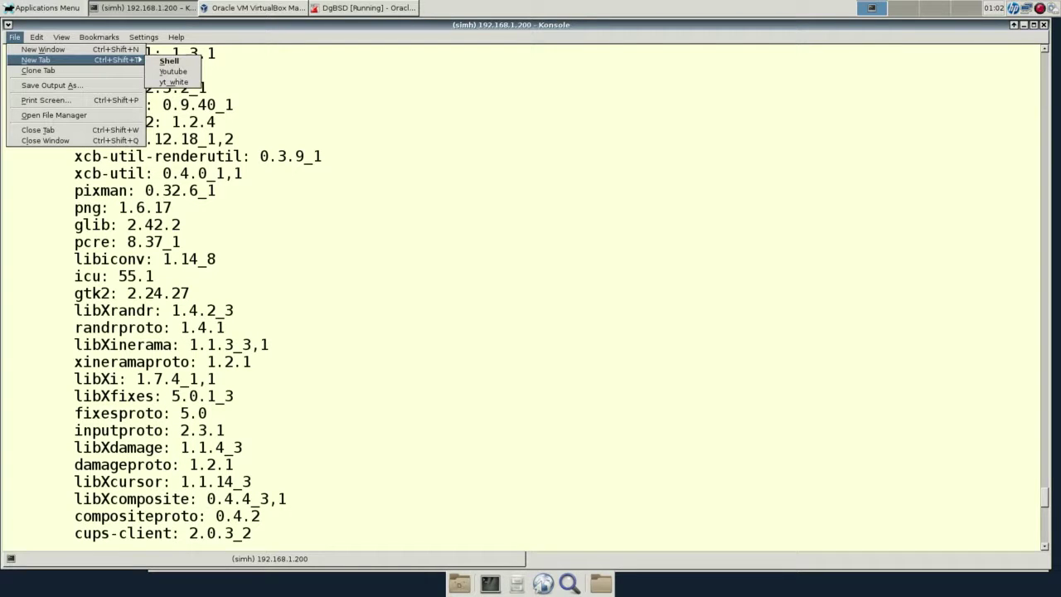
pyautogui.press('Down')
pyautogui.press('Down')
pyautogui.press('Left')
pyautogui.press('Left')
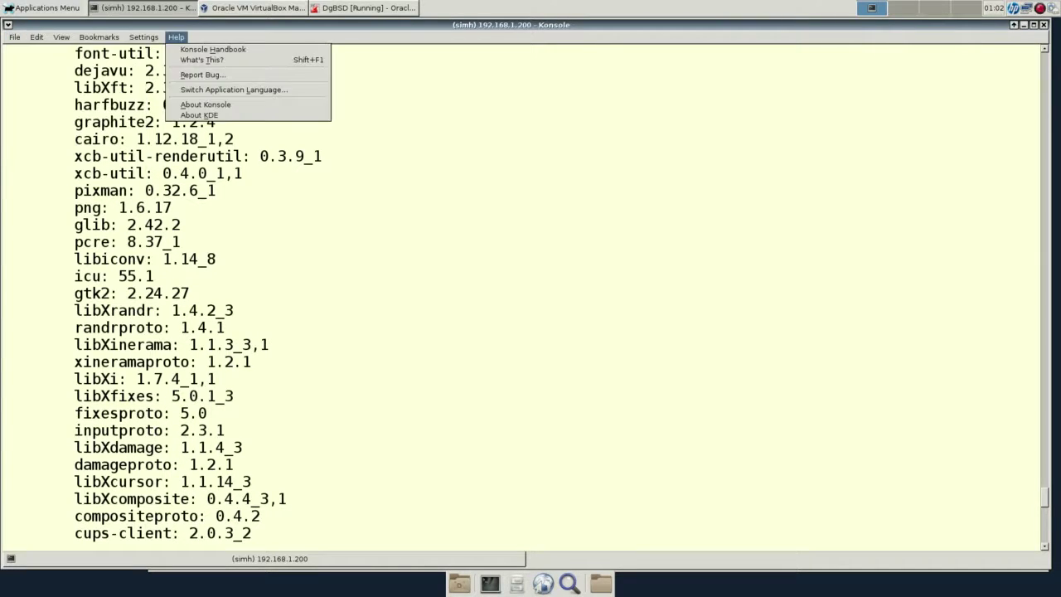
pyautogui.press('Escape')
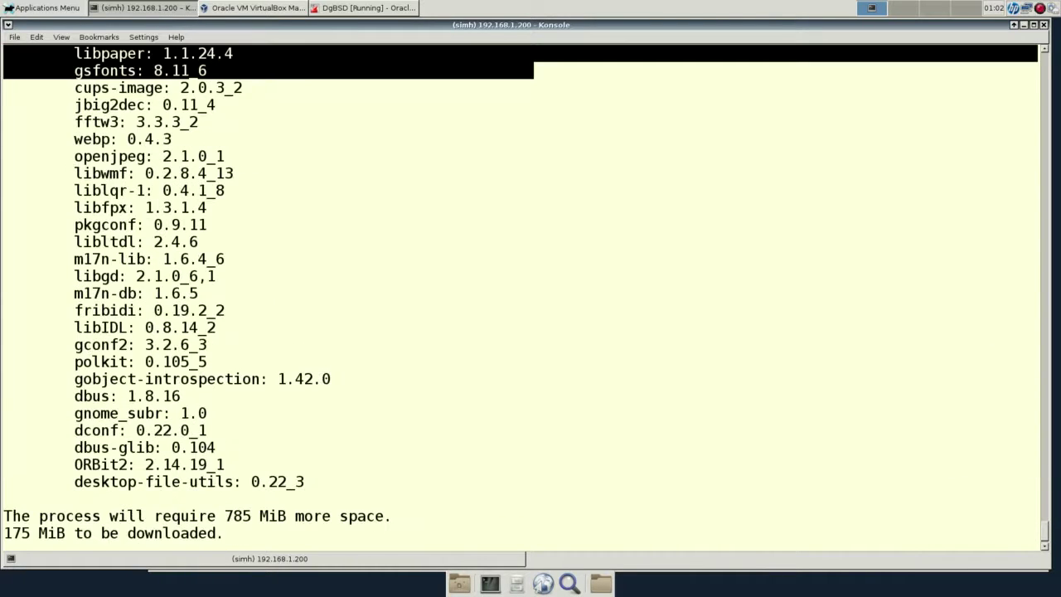
# Answer y to proceed with the emacs install, then abort the download with Ctrl+C.
pyautogui.write('y')
pyautogui.press('Return')
pyautogui.hotkey('ctrl', 'c')
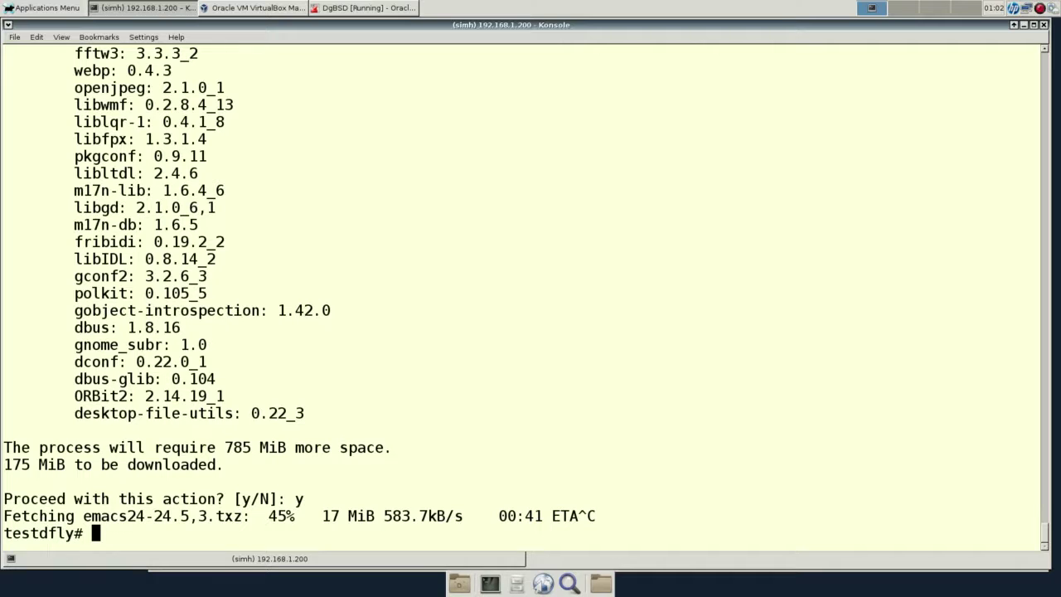
# Open the hier manual page, correcting the misspelled 'man heir' to 'man hier'.
pyautogui.write('man heir')
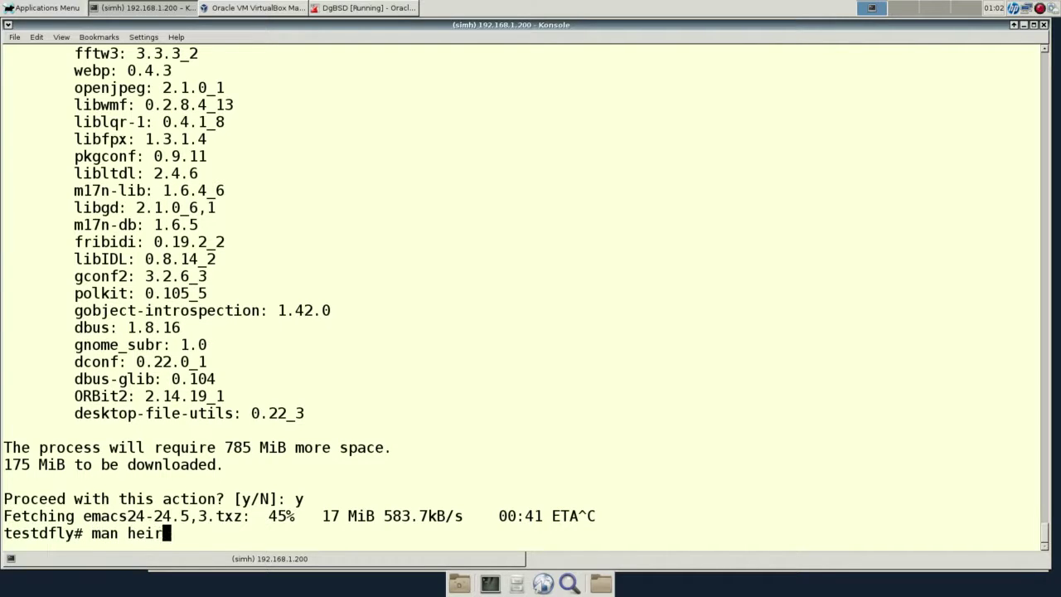
pyautogui.press('Return')
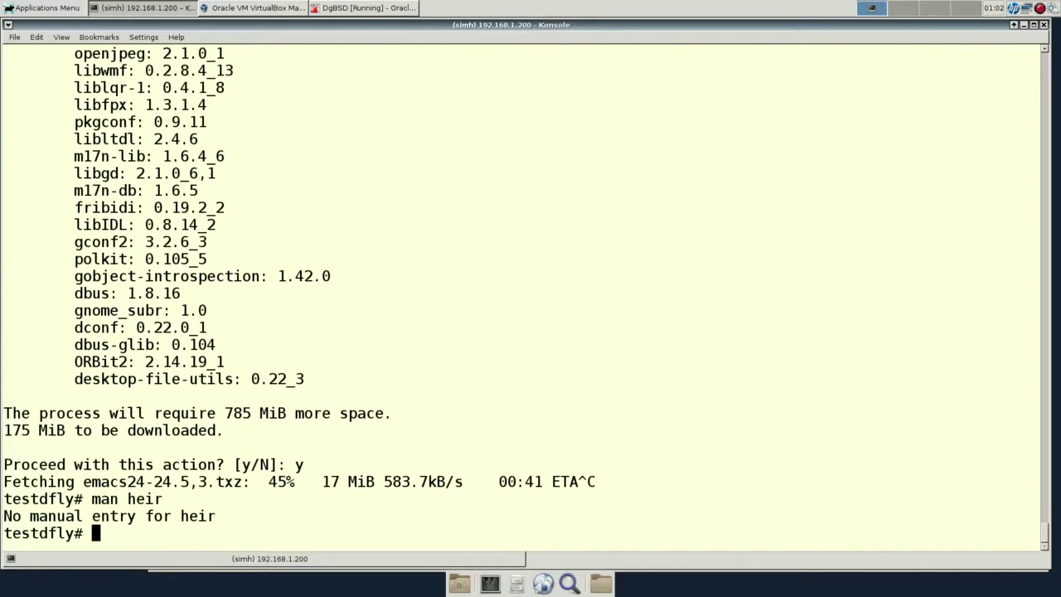
pyautogui.press('Up')
pyautogui.press('BackSpace')
pyautogui.press('BackSpace')
pyautogui.press('BackSpace')
pyautogui.write('ier')
pyautogui.press('Return')
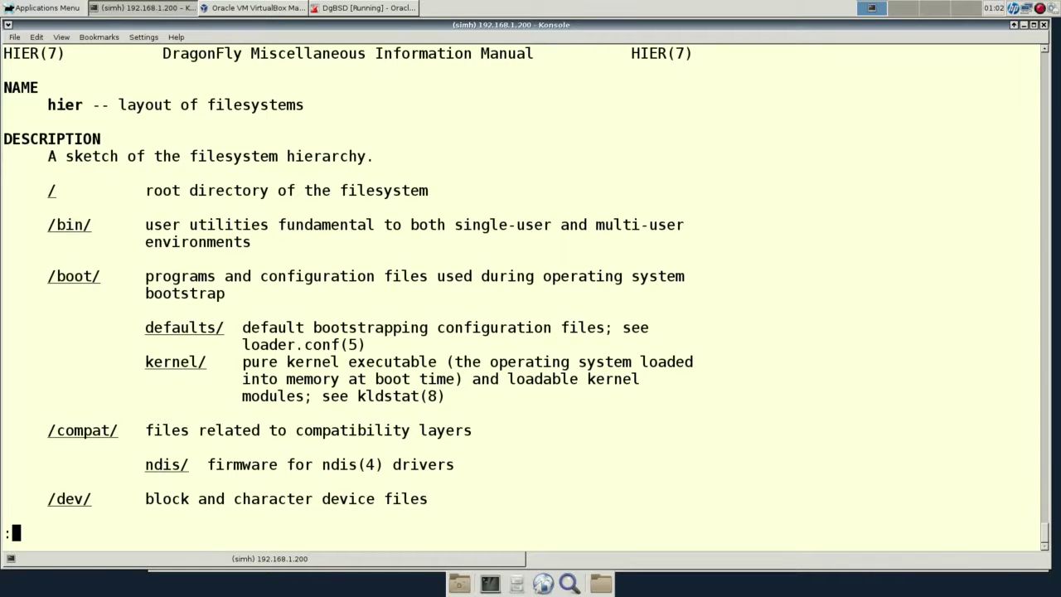
# Page through the hier filesystem layout down to /usr/share, then quit the manual.
pyautogui.press('space')
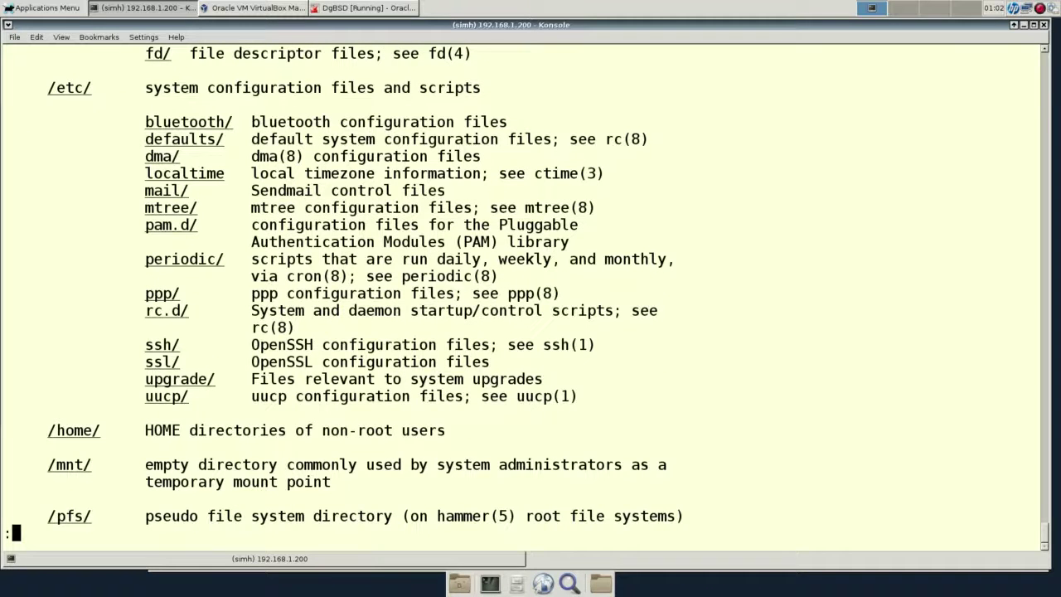
pyautogui.press('space')
pyautogui.press('space')
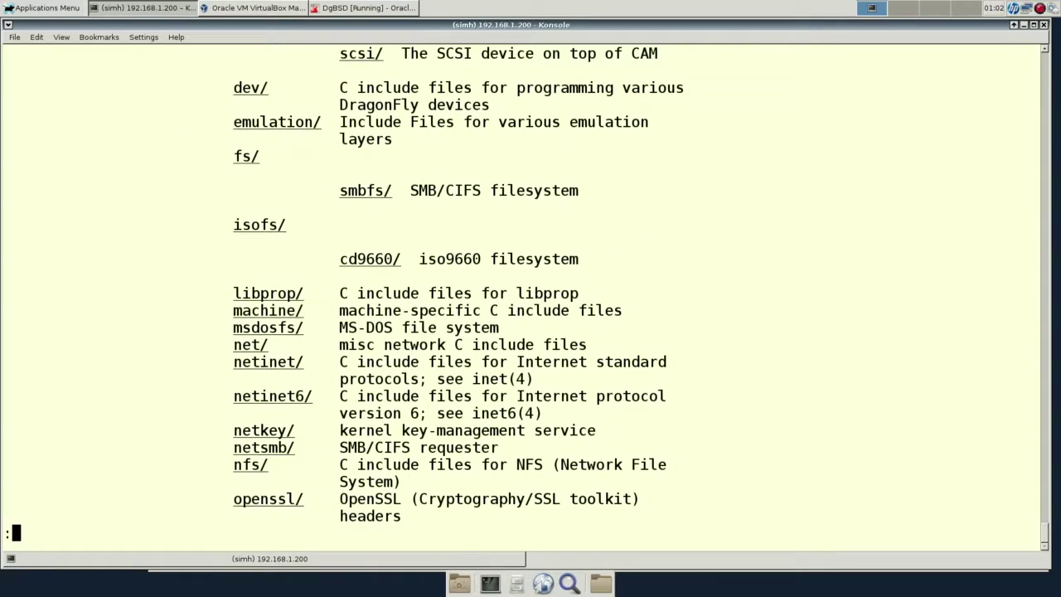
pyautogui.press('space')
pyautogui.press('space')
pyautogui.press('space')
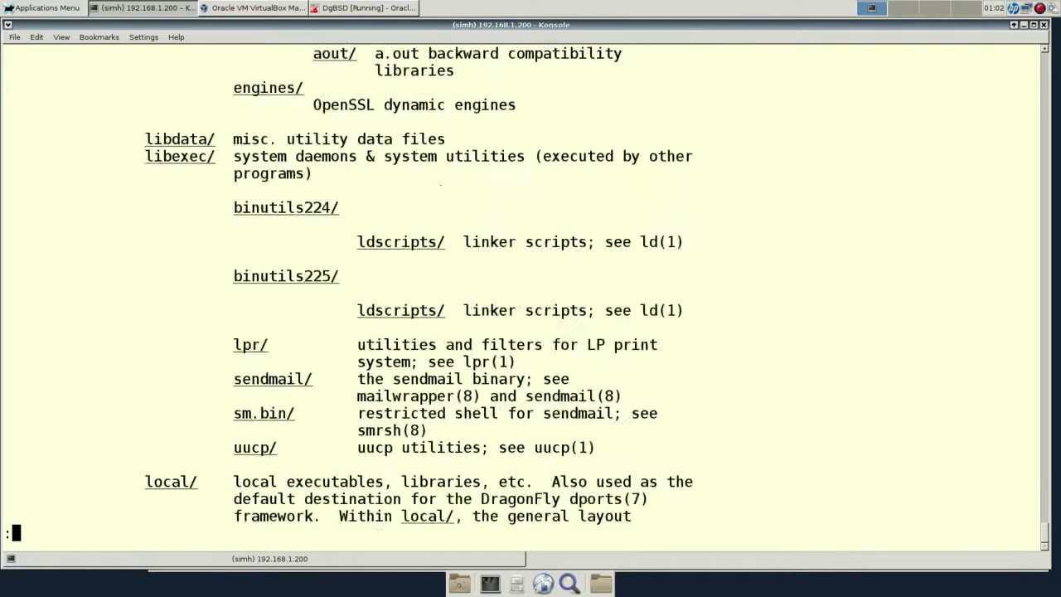
pyautogui.press('q')
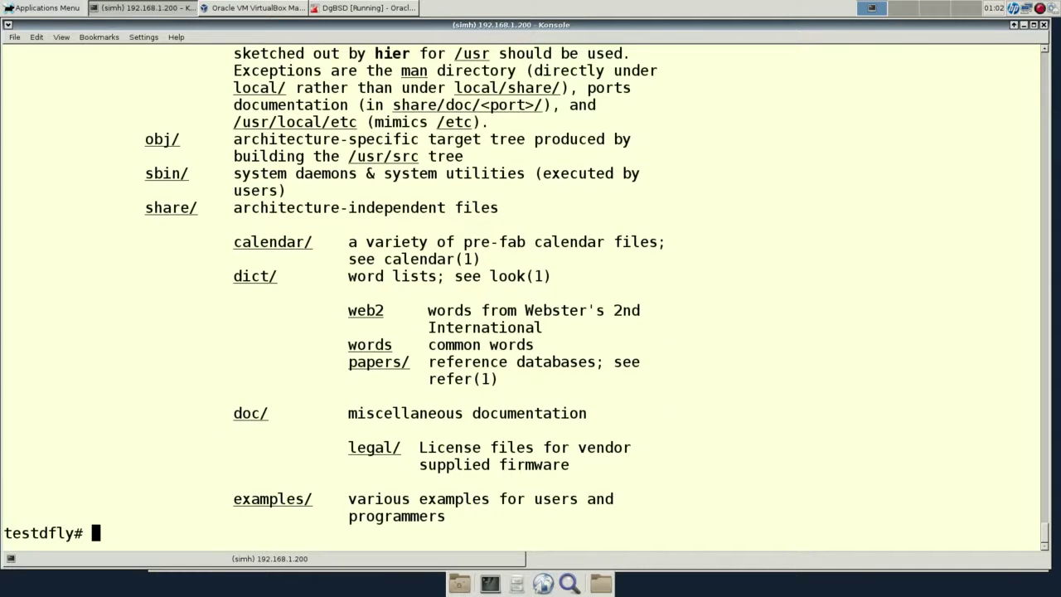
# Try pkg install pgsql, then search the repository for 'post' packages instead.
pyautogui.write('pkg ins')
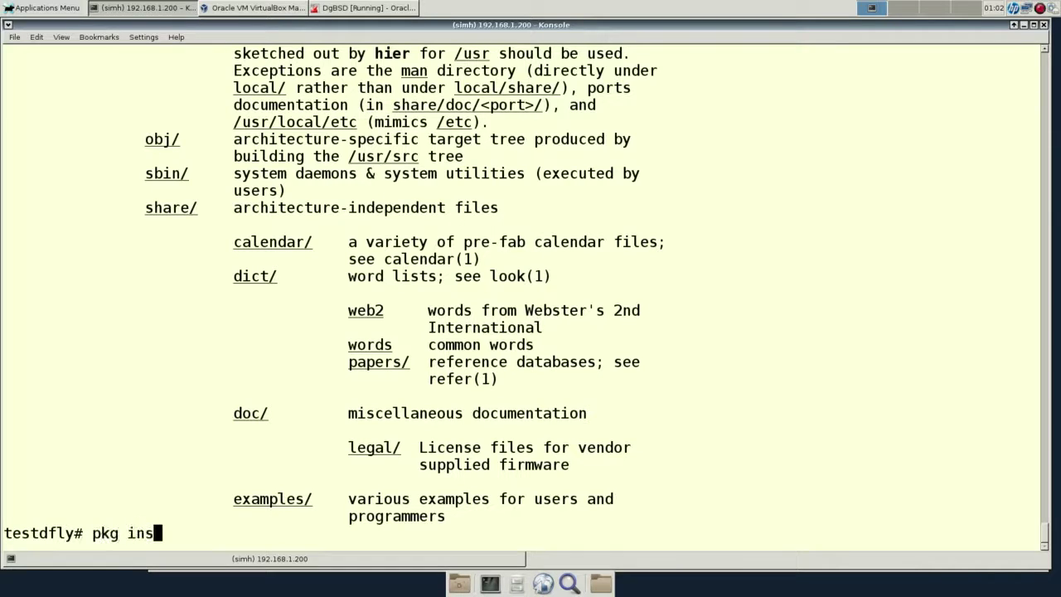
pyautogui.write('tall p')
pyautogui.write('gsql')
pyautogui.press('Return')
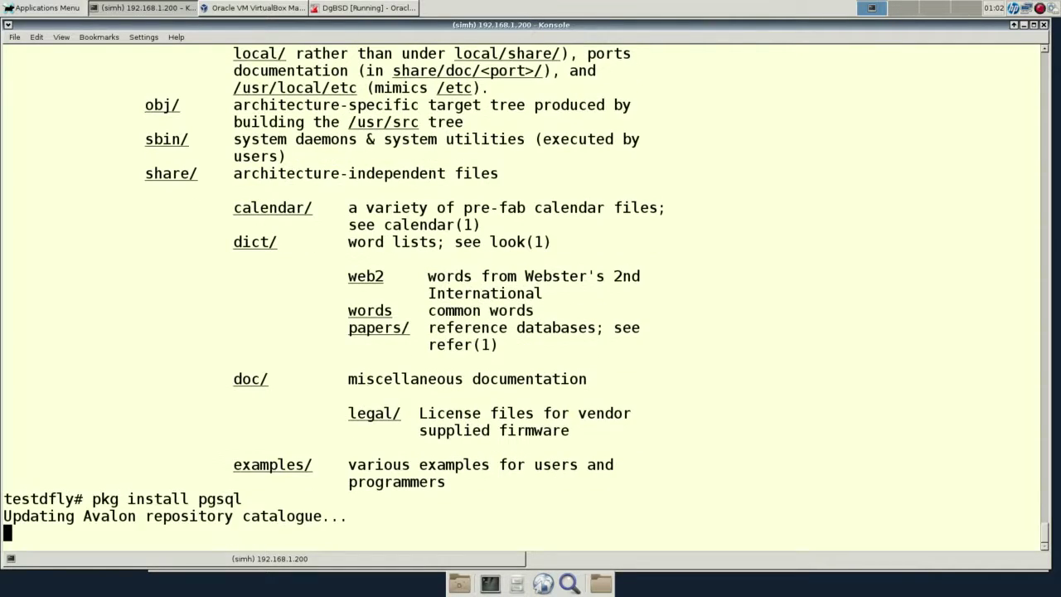
pyautogui.press('Up')
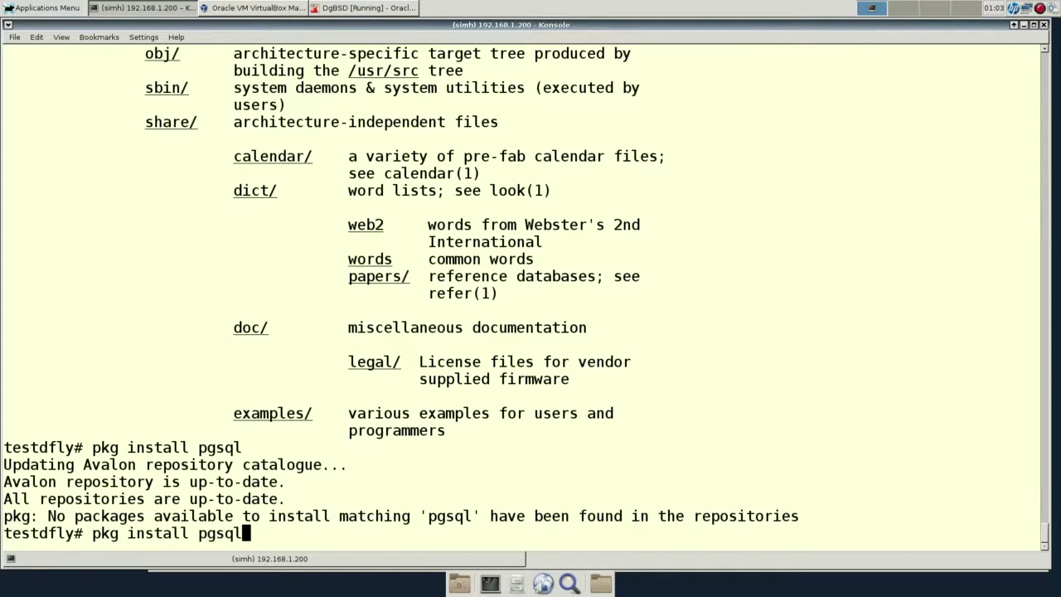
pyautogui.press('BackSpace')
pyautogui.press('BackSpace')
pyautogui.press('BackSpace')
pyautogui.press('BackSpace')
pyautogui.press('BackSpace')
pyautogui.press('BackSpace')
pyautogui.press('BackSpace')
pyautogui.press('BackSpace')
pyautogui.press('BackSpace')
pyautogui.press('BackSpace')
pyautogui.press('BackSpace')
pyautogui.press('BackSpace')
pyautogui.press('BackSpace')
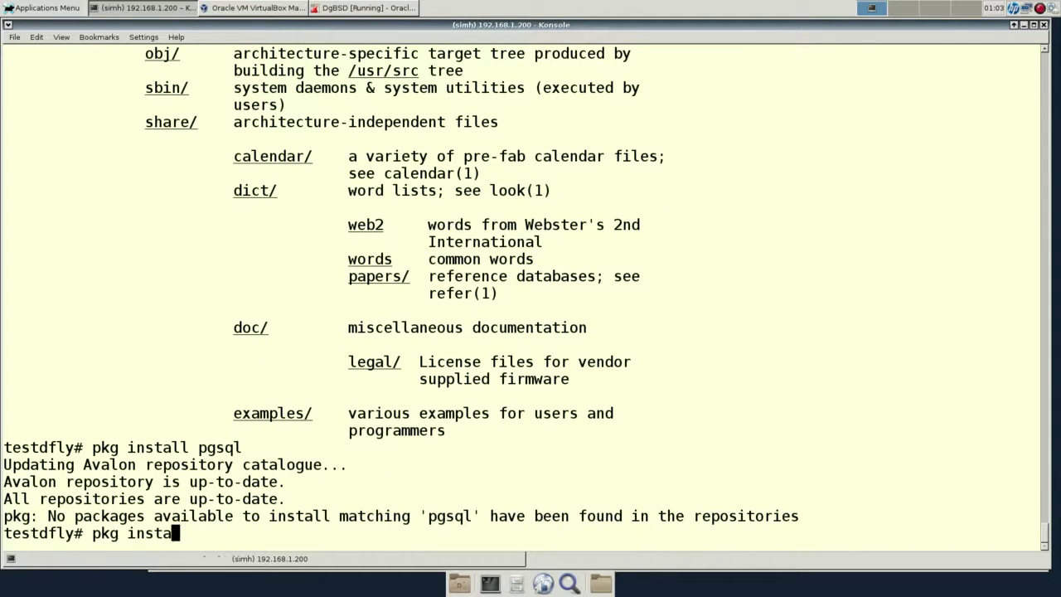
pyautogui.write('search post')
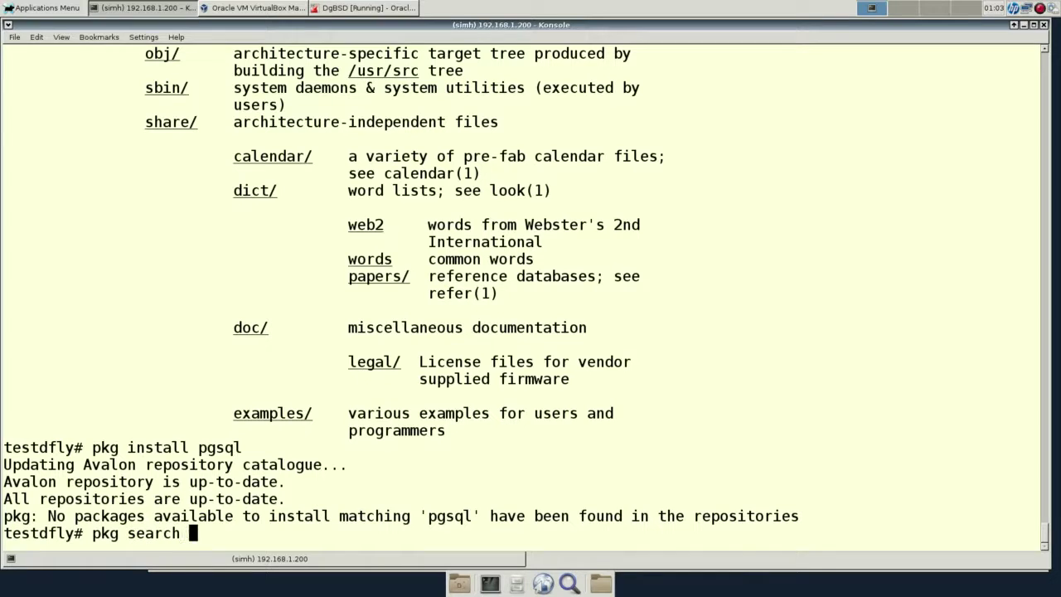
pyautogui.press('Return')
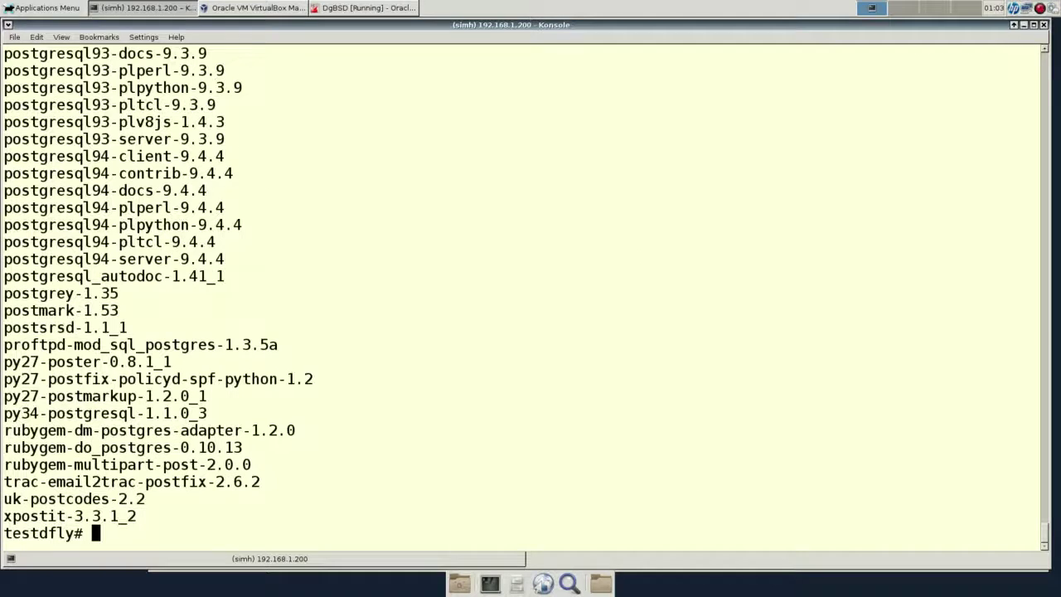
# Scroll the search results and highlight the postgresql93-server-9.3.9 line.
pyautogui.scroll(8, 522, 290)
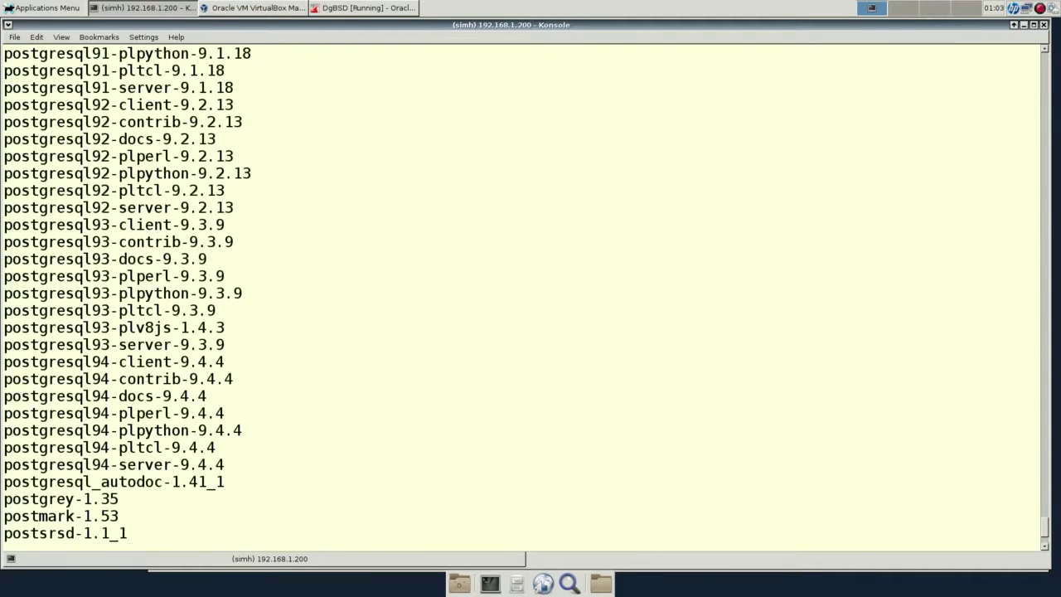
pyautogui.scroll(-4, 522, 290)
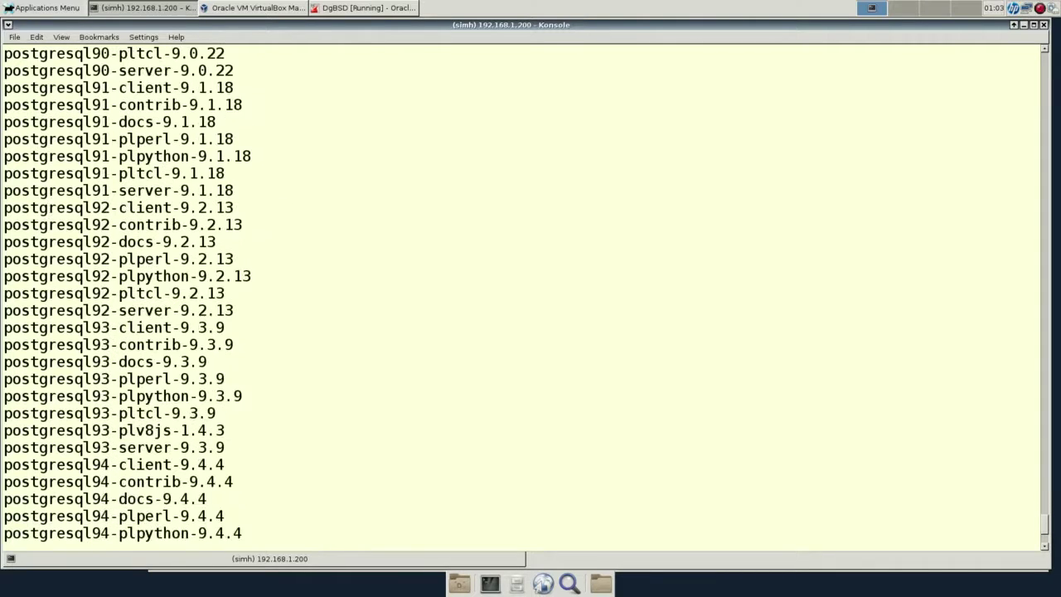
pyautogui.scroll(1, 523, 290)
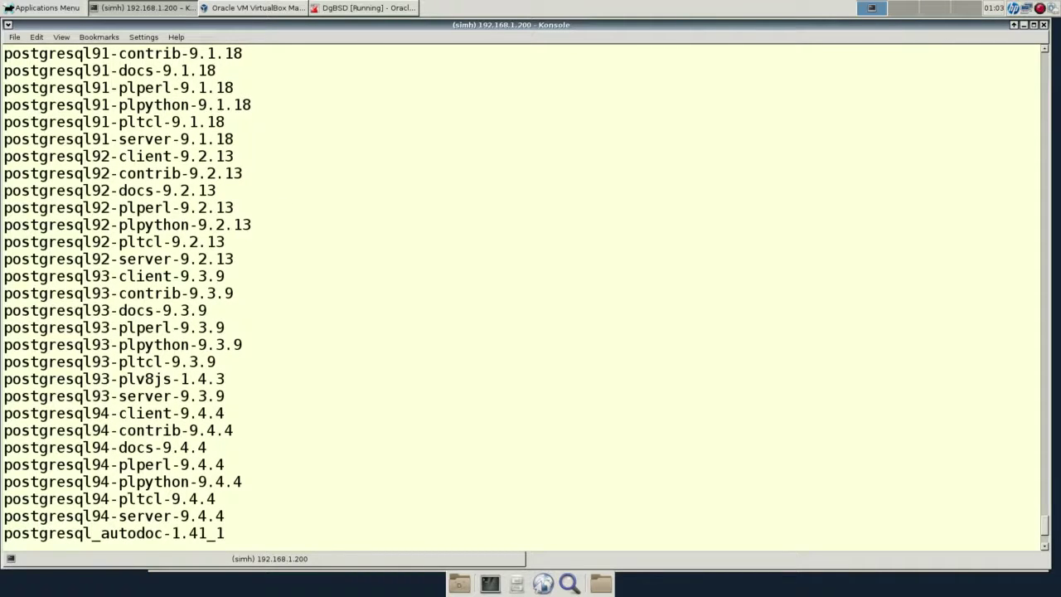
pyautogui.tripleClick(112, 396)
pyautogui.click(112, 396)
pyautogui.scroll(4, 112, 395)
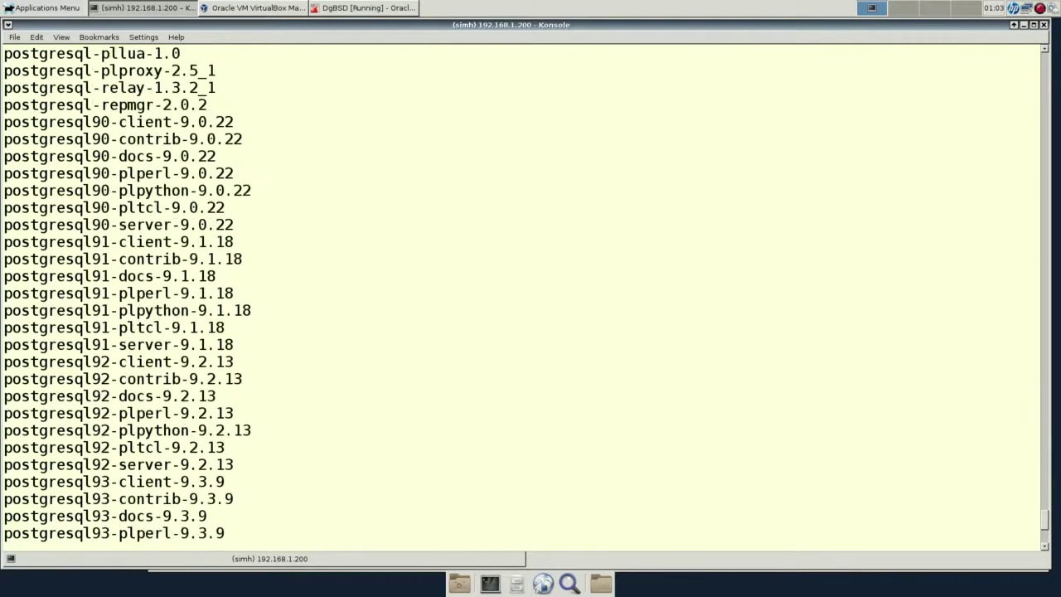
pyautogui.scroll(6, 522, 290)
pyautogui.scroll(-11, 522, 290)
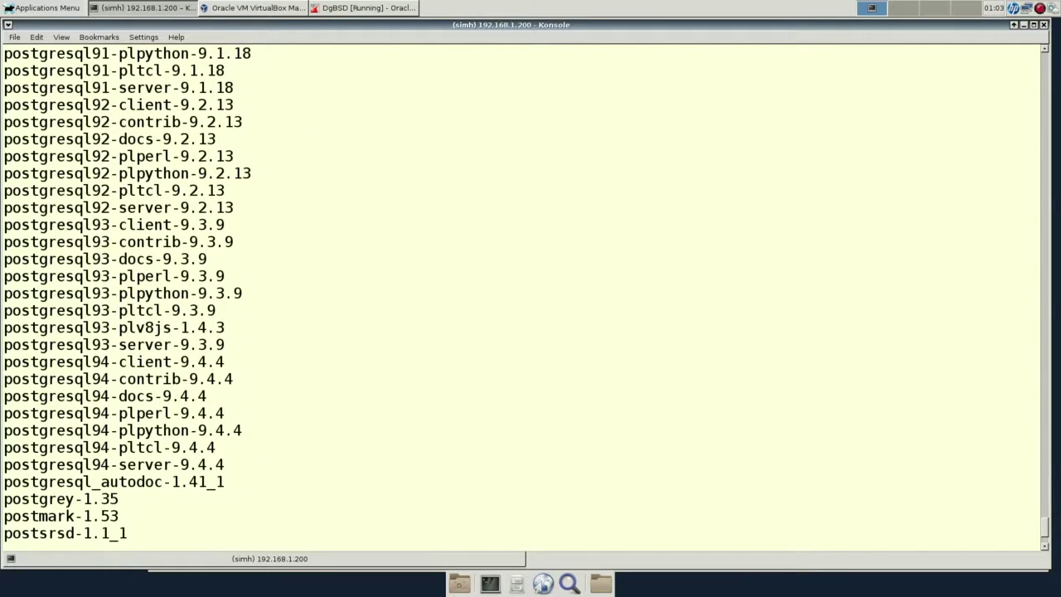
pyautogui.scroll(-4, 530, 291)
# Search the repository for Xorg packages with pkg search Xorg.
pyautogui.press('Up')
pyautogui.press('BackSpace')
pyautogui.press('BackSpace')
pyautogui.press('BackSpace')
pyautogui.press('BackSpace')
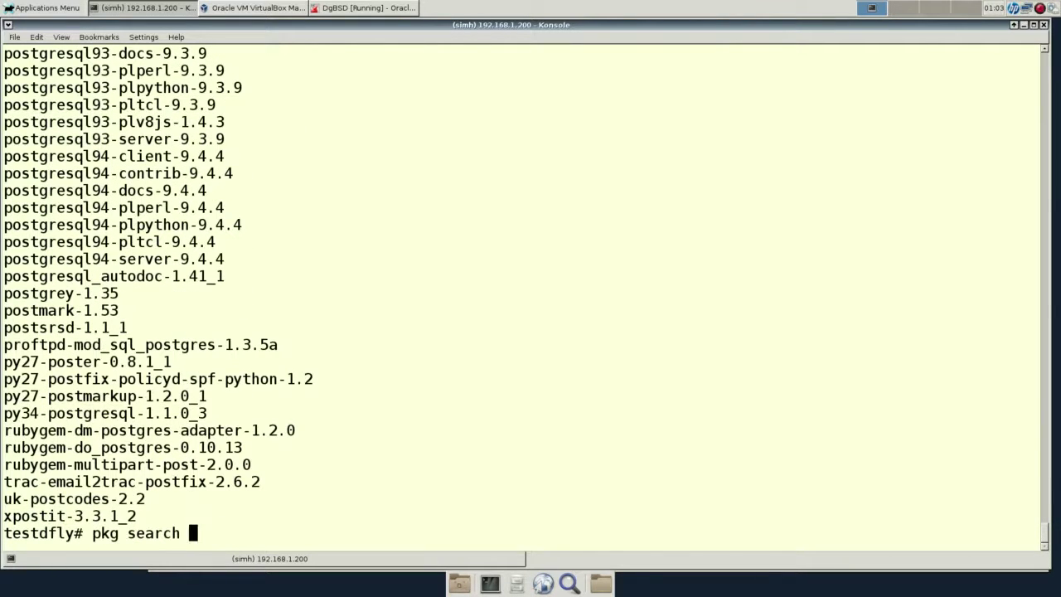
pyautogui.write('Xorg')
pyautogui.press('Return')
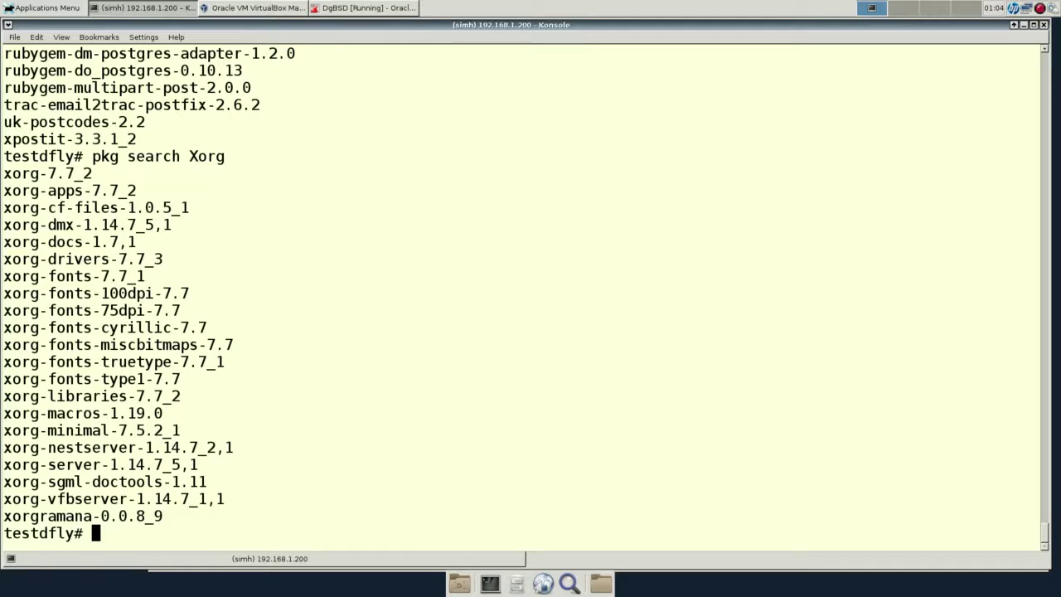
# Start typing a gcc command at the testdfly root prompt.
pyautogui.write('gcc -')
# Run gcc with no input files, then gcc --version to show gcc 5.1.1 [DragonFly].
pyautogui.press('BackSpace')
pyautogui.press('BackSpace')
pyautogui.press('BackSpace')
pyautogui.press('BackSpace')
pyautogui.press('BackSpace')
pyautogui.write('cla')
pyautogui.press('BackSpace')
pyautogui.press('BackSpace')
pyautogui.press('BackSpace')
pyautogui.write('gcc')
pyautogui.press('Return')
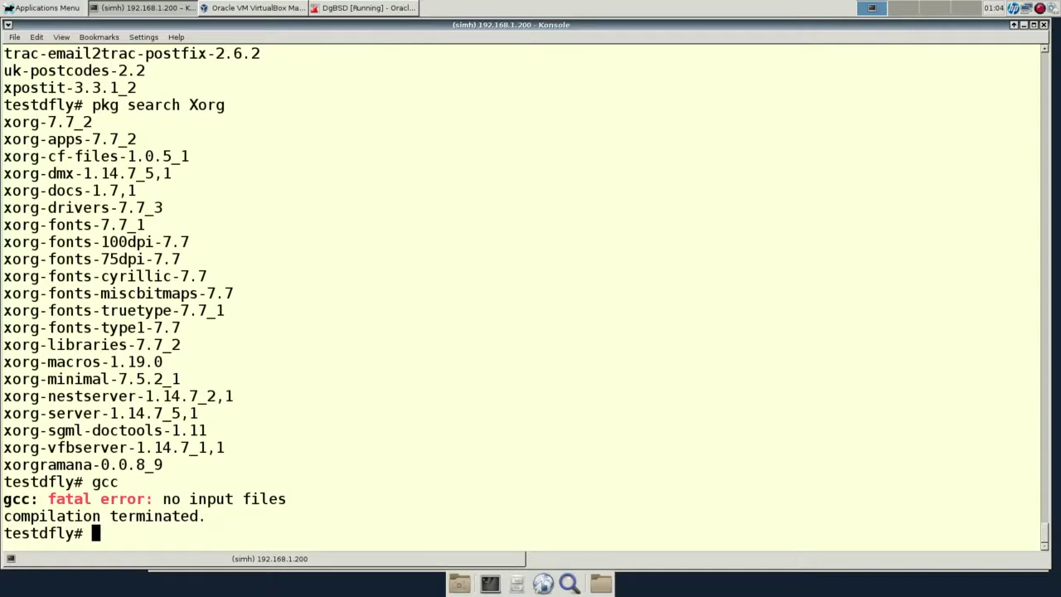
pyautogui.write('gcc --versi')
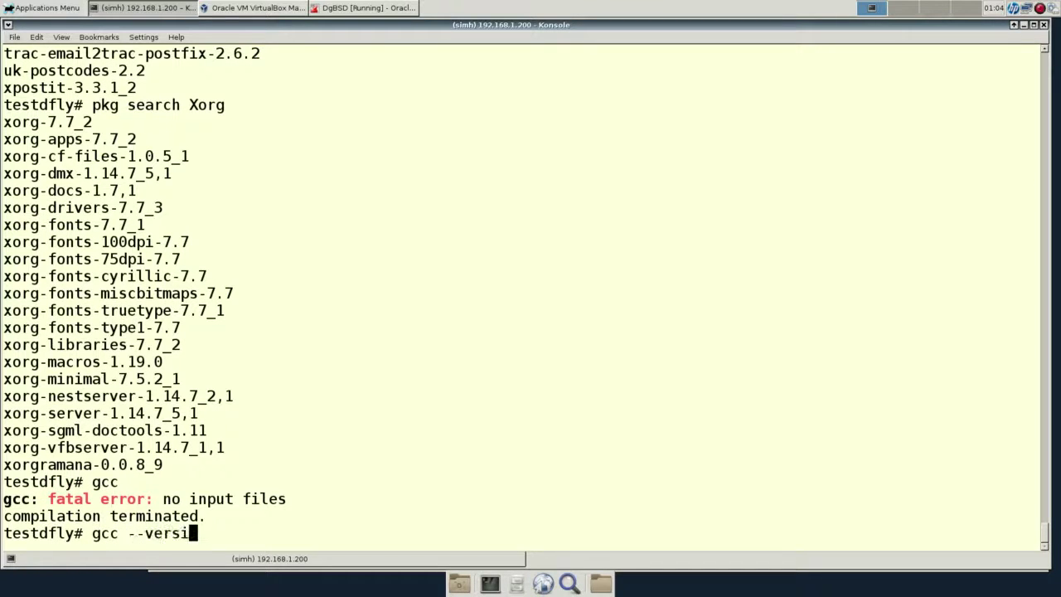
pyautogui.write('on')
pyautogui.press('Return')
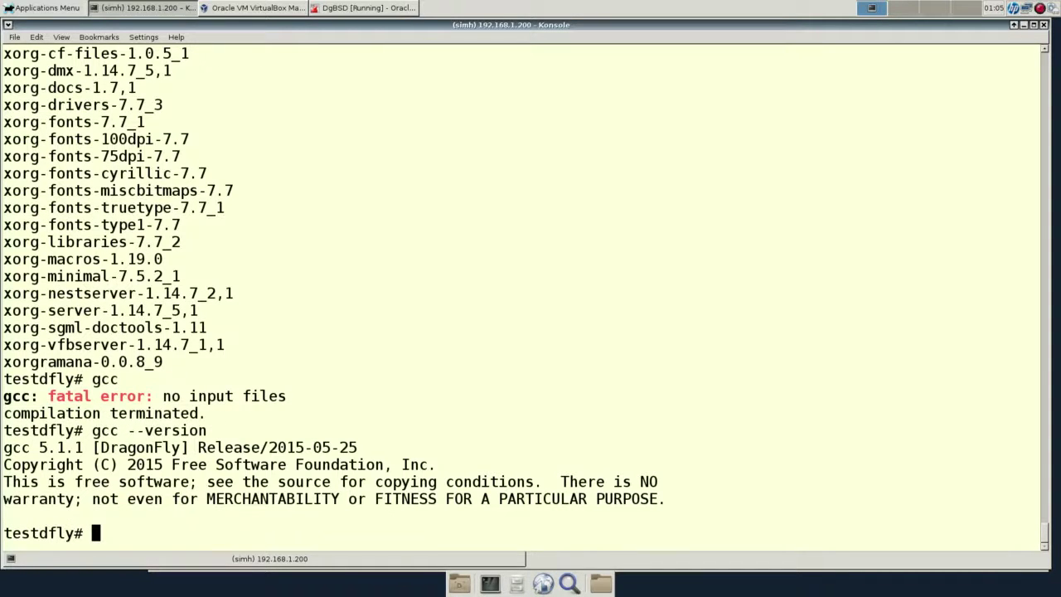